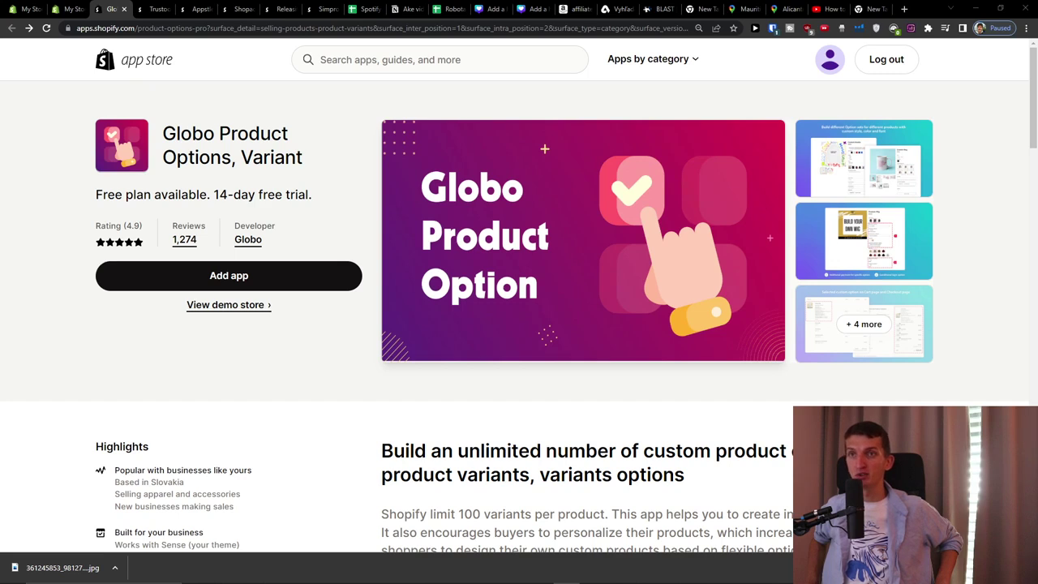
# - Enlarge the Globo Product Options listing's first screenshot, about building option sets per product
pyautogui.click(281, 438)
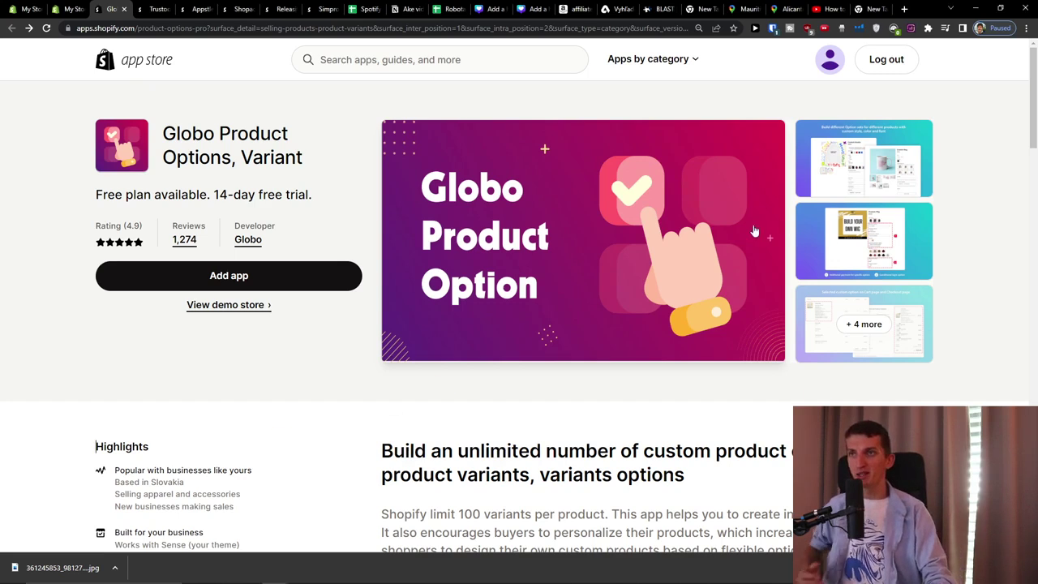
pyautogui.click(791, 232)
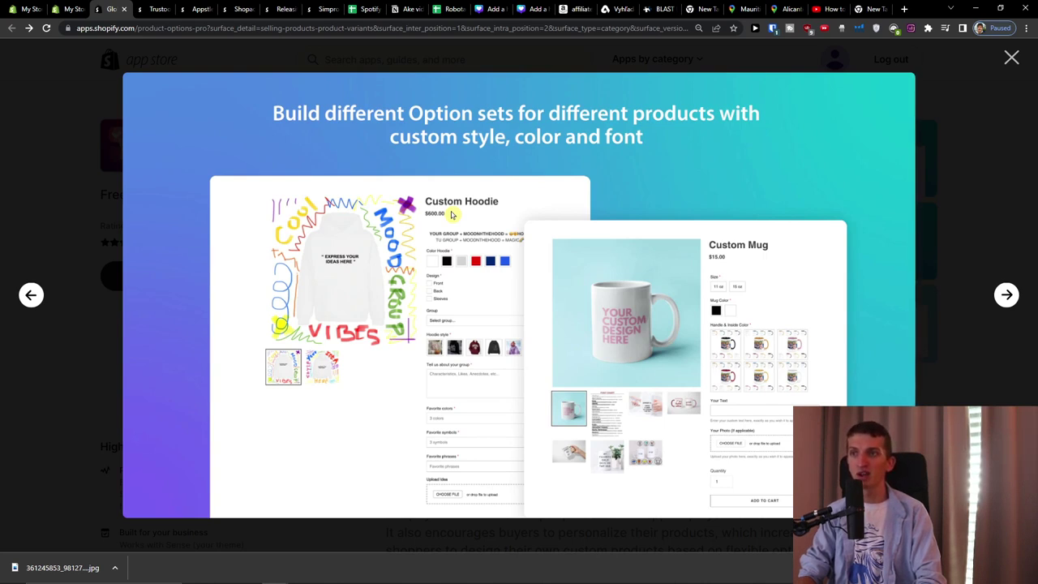
# - Page through the screenshots to the Custom Wig slide, then switch to the store admin editor
pyautogui.press('Right')
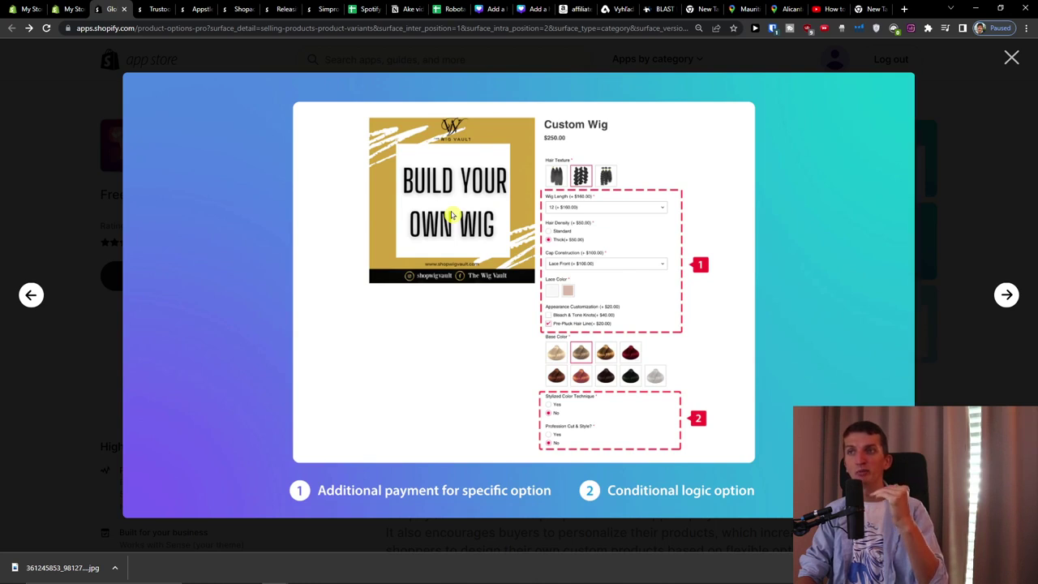
pyautogui.press('Right')
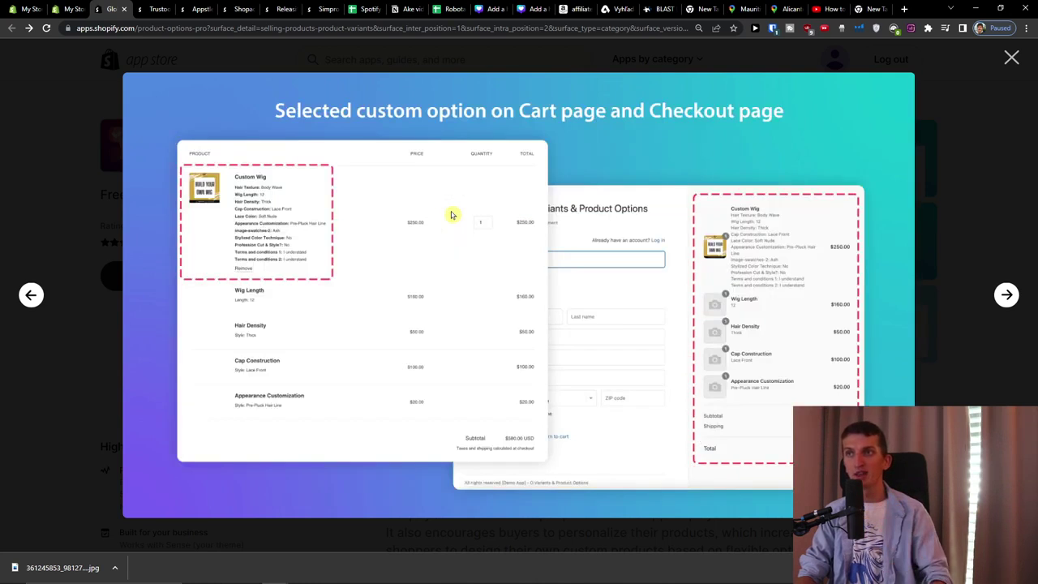
pyautogui.press('Left')
pyautogui.press('Right')
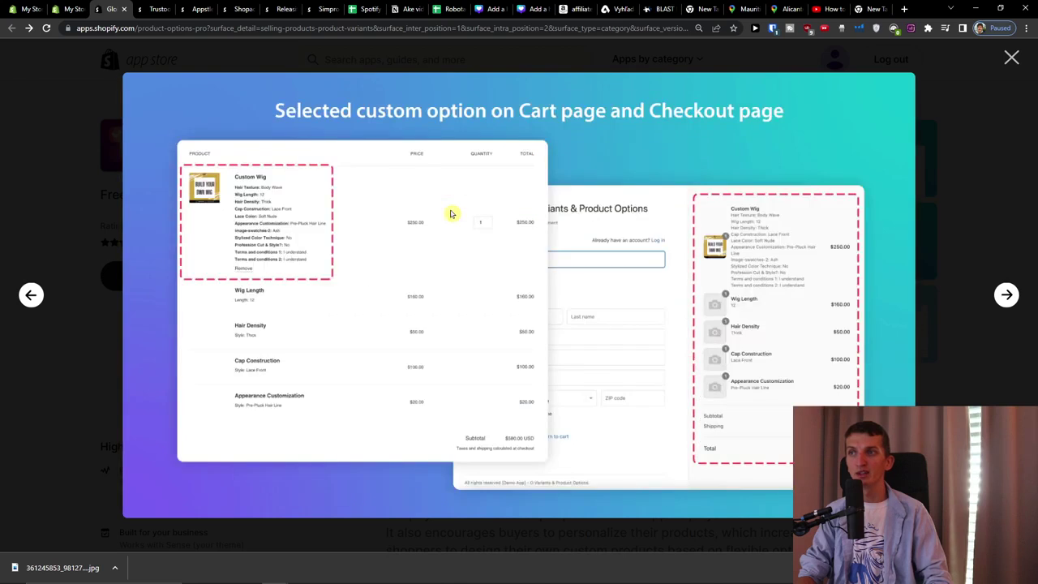
pyautogui.press('Left')
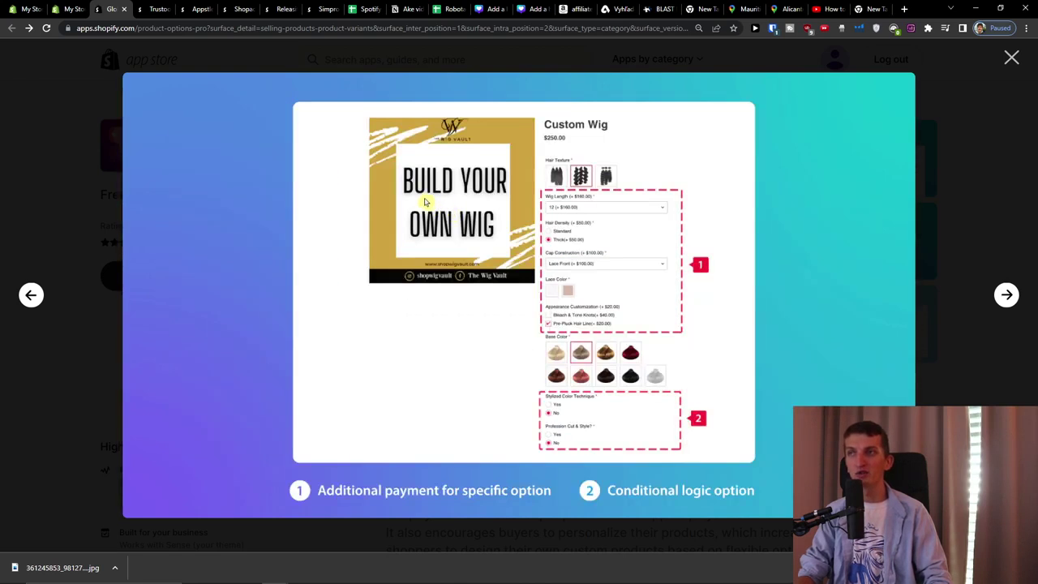
pyautogui.click(61, 6)
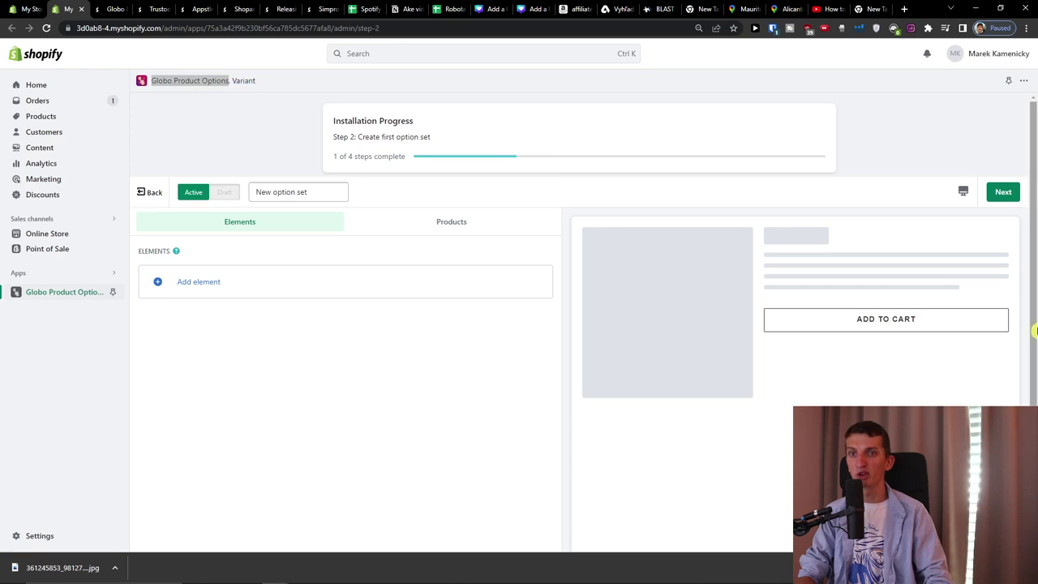
# - Look over the empty 'New option set' editor, checking its Products tab before returning to Elements
pyautogui.scroll(-1, 938, 399)
pyautogui.scroll(1, 924, 398)
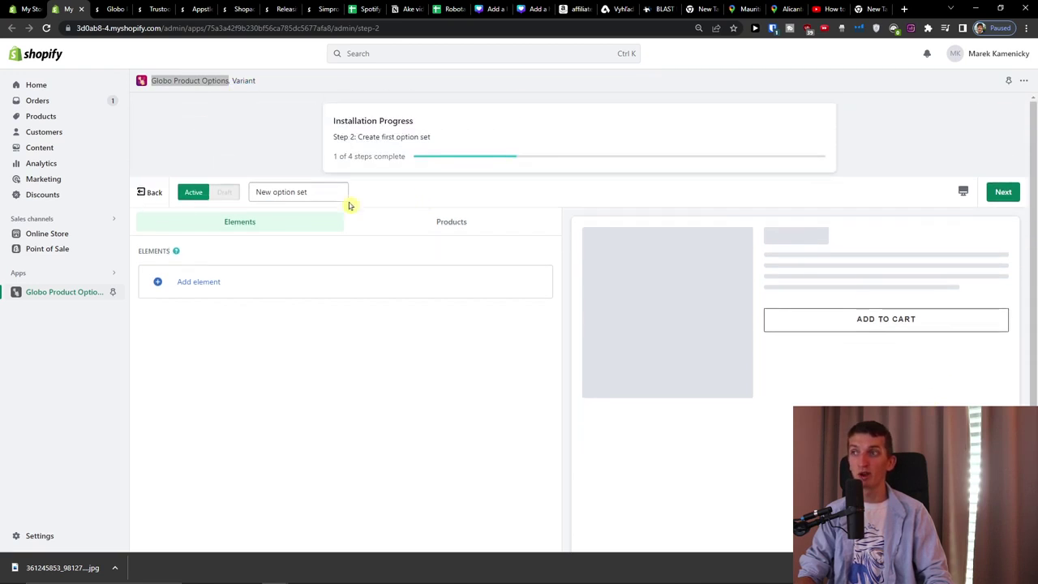
pyautogui.scroll(-1, 265, 211)
pyautogui.scroll(1, 256, 212)
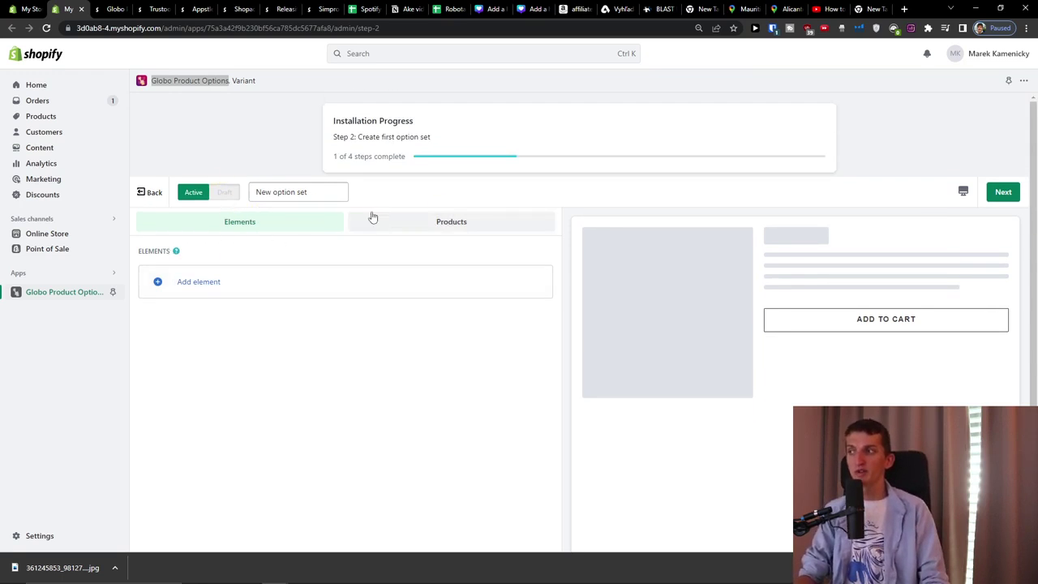
pyautogui.click(450, 223)
pyautogui.click(306, 228)
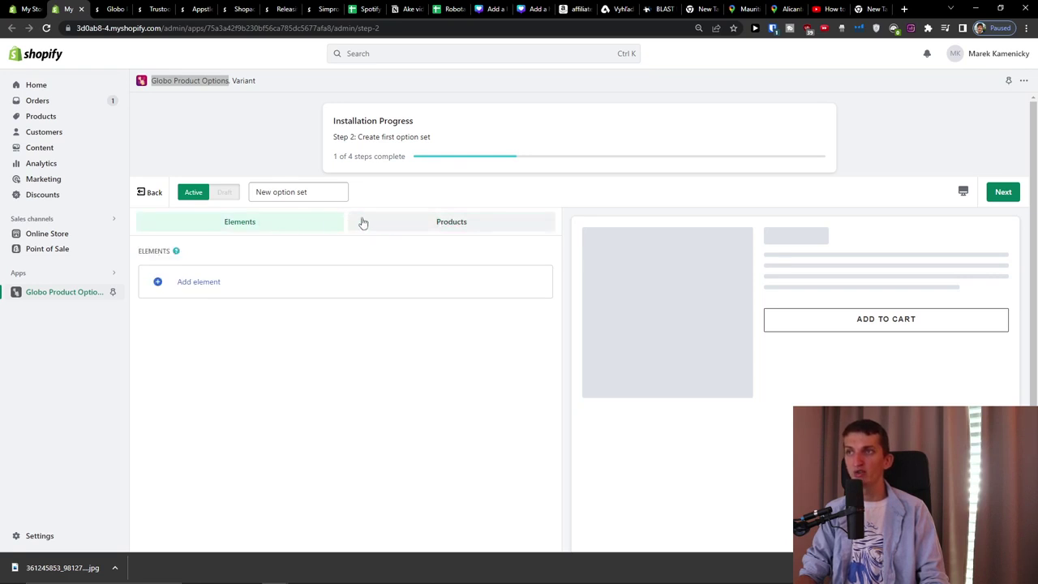
pyautogui.scroll(-1, 308, 235)
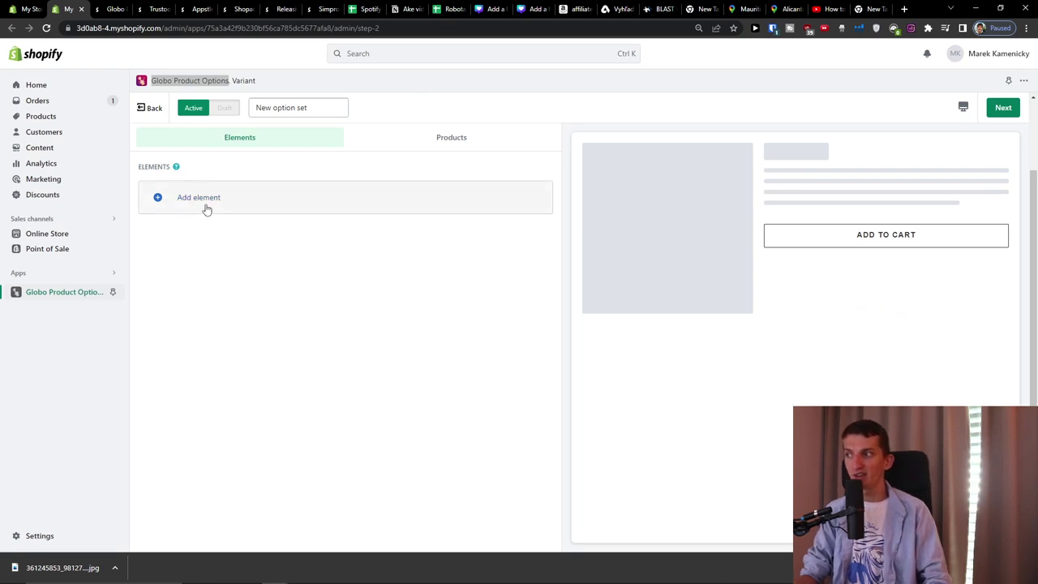
# - Open the Add element catalogue and scroll down to the Swatch and Static text types
pyautogui.click(830, 226)
pyautogui.click(190, 200)
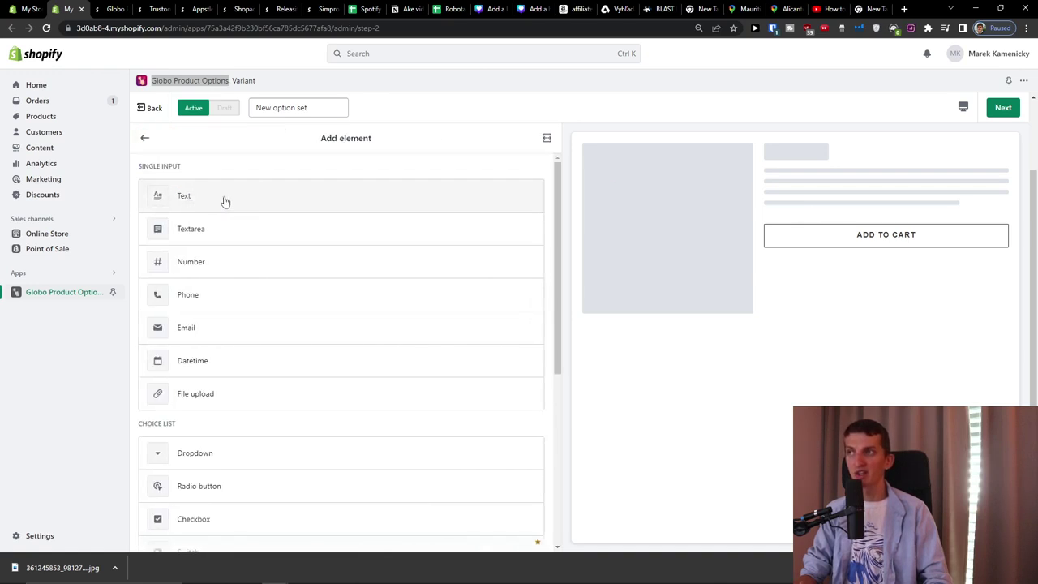
pyautogui.scroll(-1, 225, 201)
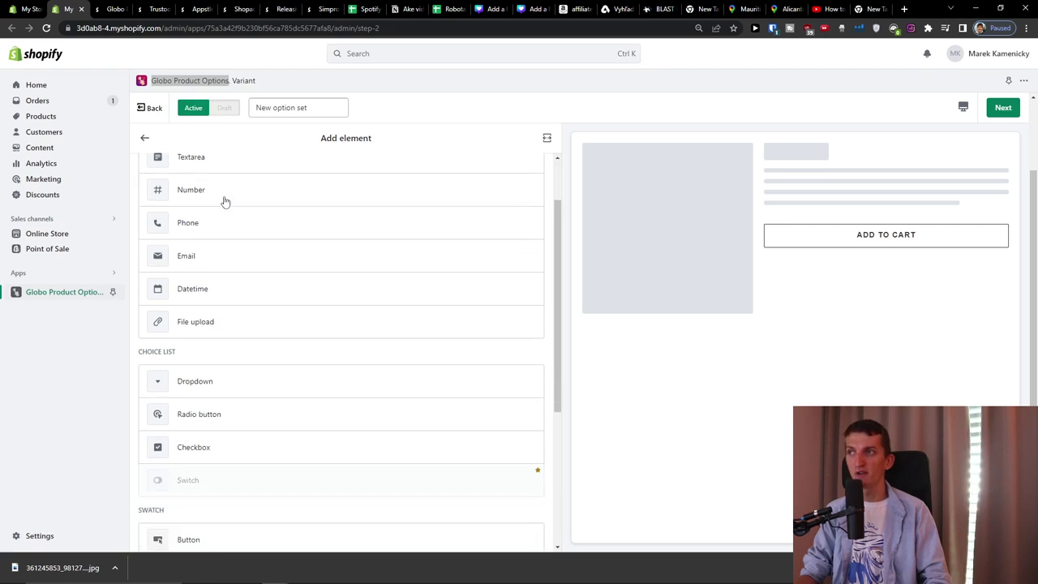
pyautogui.scroll(-2, 226, 201)
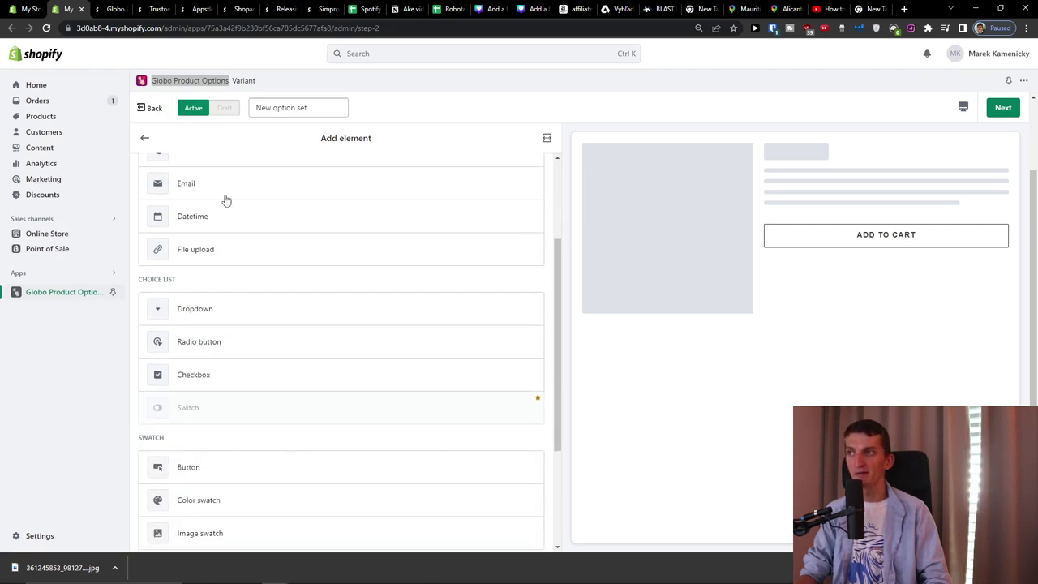
pyautogui.scroll(-1, 256, 232)
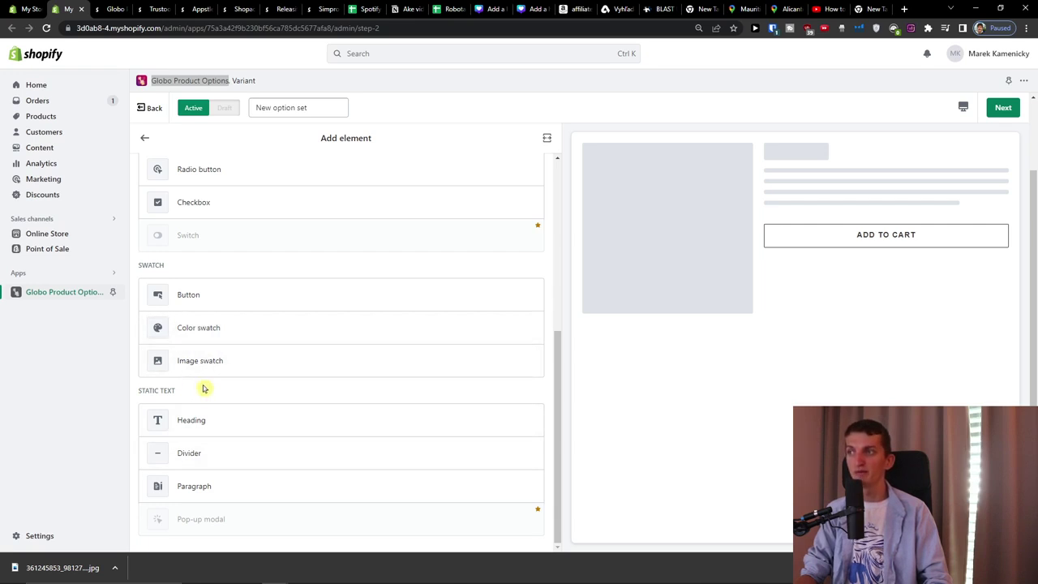
# - Add a Color swatch element with a second value set to red
pyautogui.click(216, 331)
pyautogui.click(295, 200)
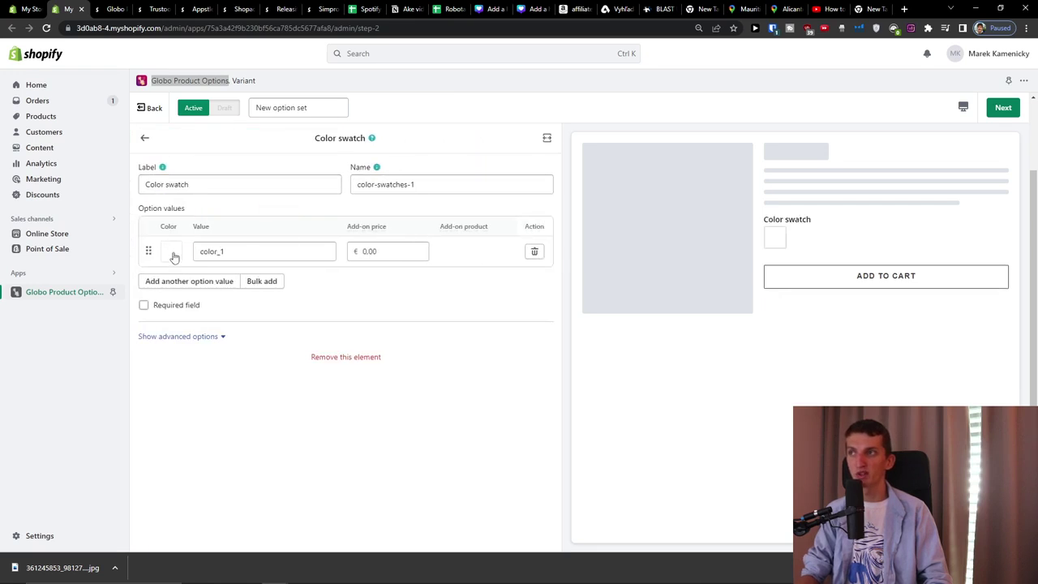
pyautogui.click(203, 280)
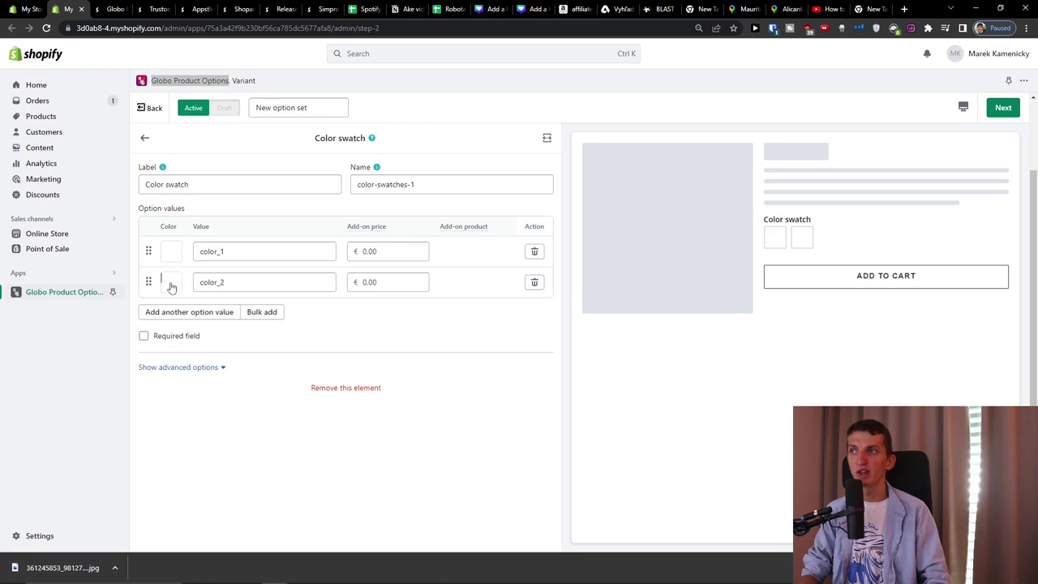
pyautogui.click(171, 283)
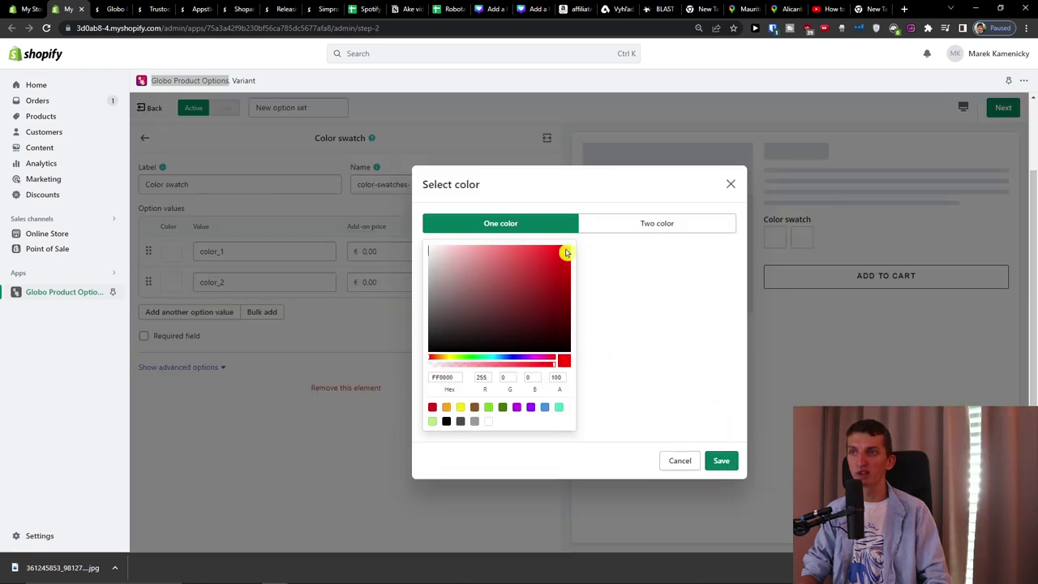
pyautogui.click(721, 460)
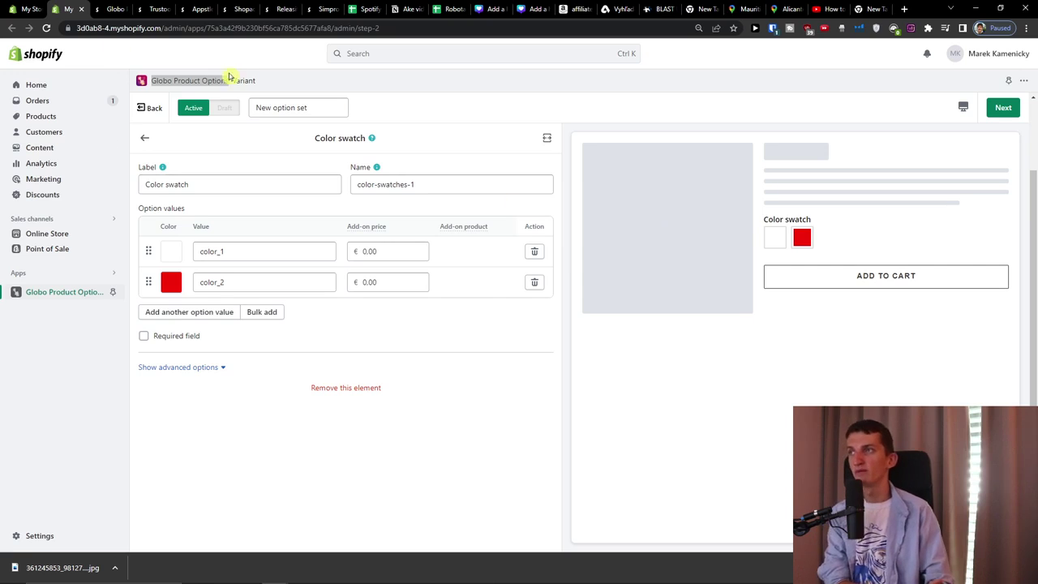
# - Delete the Color swatch element from the option set
pyautogui.click(144, 140)
pyautogui.click(241, 211)
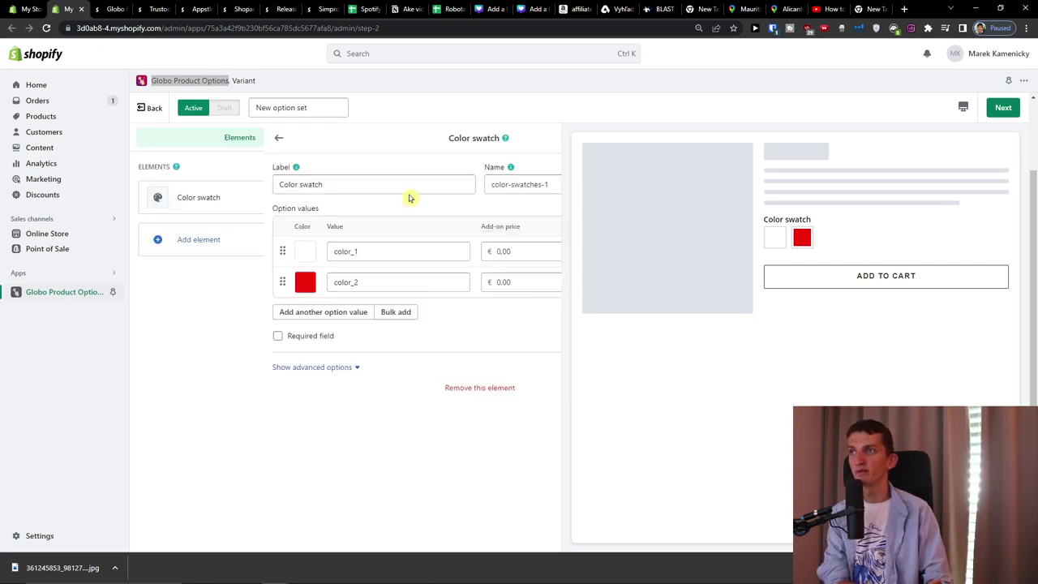
pyautogui.click(343, 389)
pyautogui.click(718, 358)
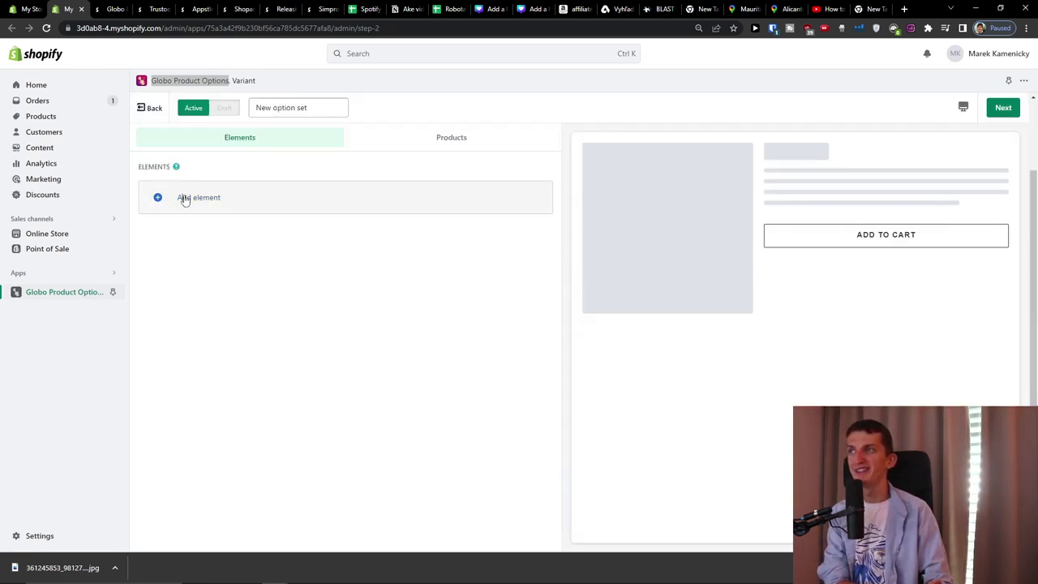
# - Browse the element types without adding one, then rename the option set to Custom T-shirt
pyautogui.click(185, 200)
pyautogui.scroll(-5, 341, 301)
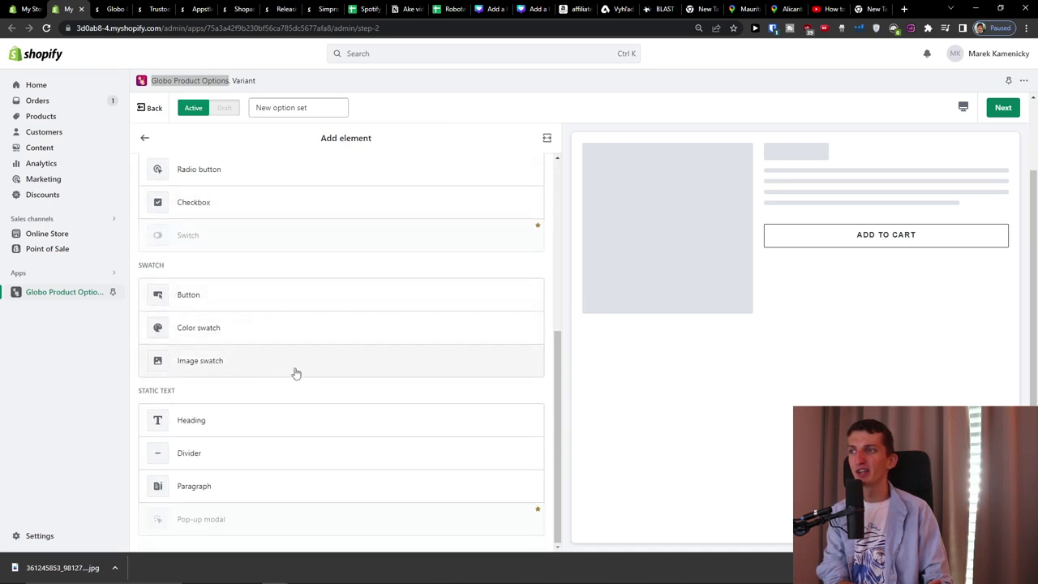
pyautogui.scroll(5, 260, 367)
pyautogui.scroll(1, 443, 336)
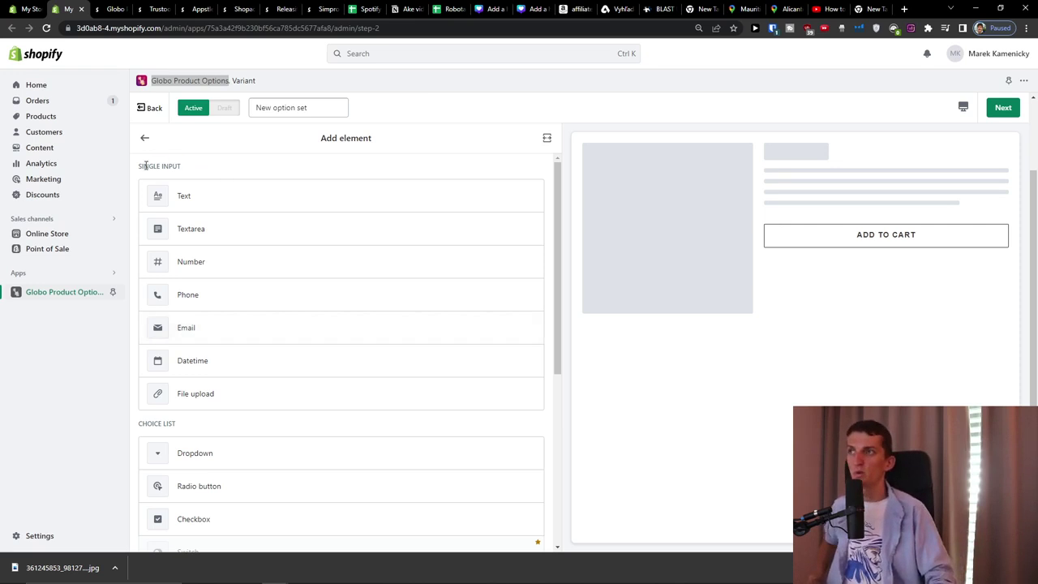
pyautogui.click(145, 139)
pyautogui.tripleClick(301, 108)
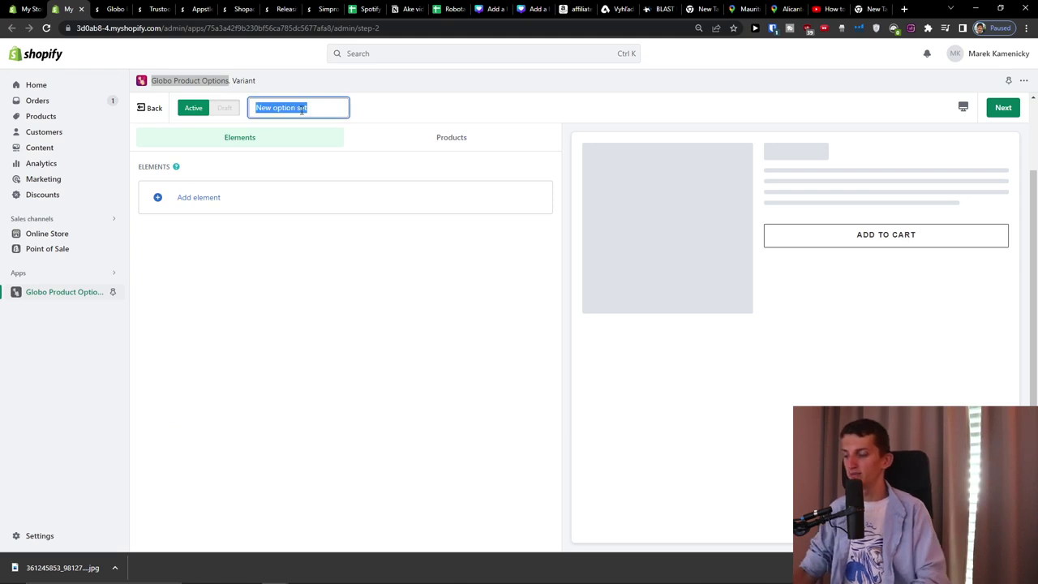
pyautogui.write('Custom T-shirt')
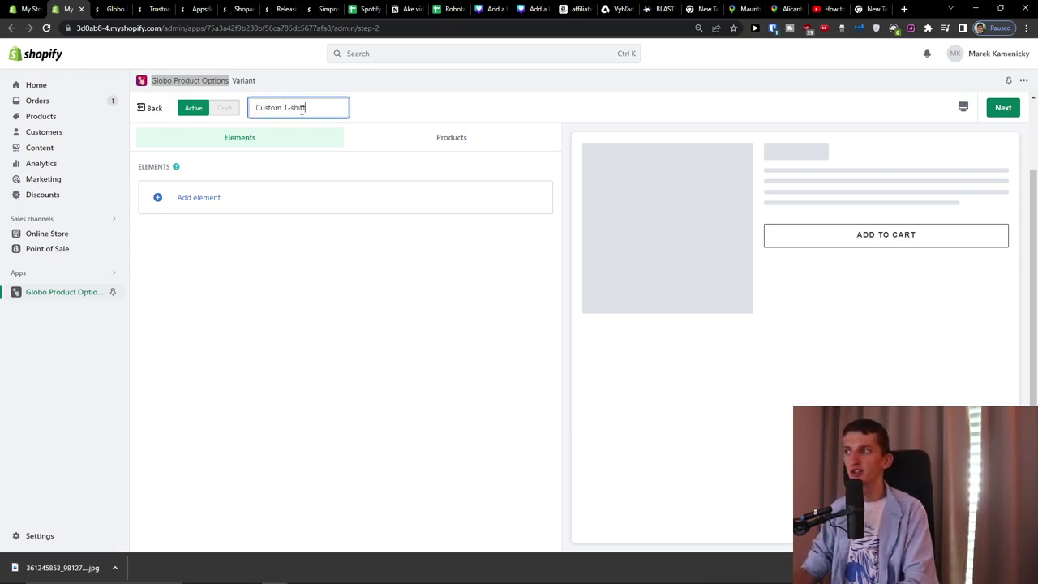
# - Add a Text field labelled 'Write here what you want to have on T-shirt'
pyautogui.click(283, 196)
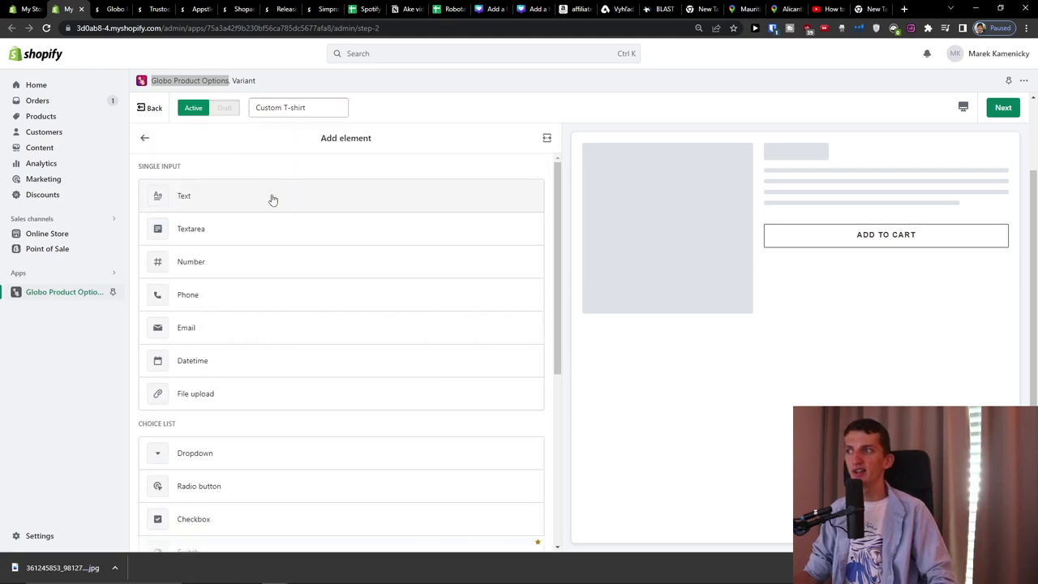
pyautogui.click(280, 197)
pyautogui.click(275, 203)
pyautogui.doubleClick(240, 184)
pyautogui.write('W')
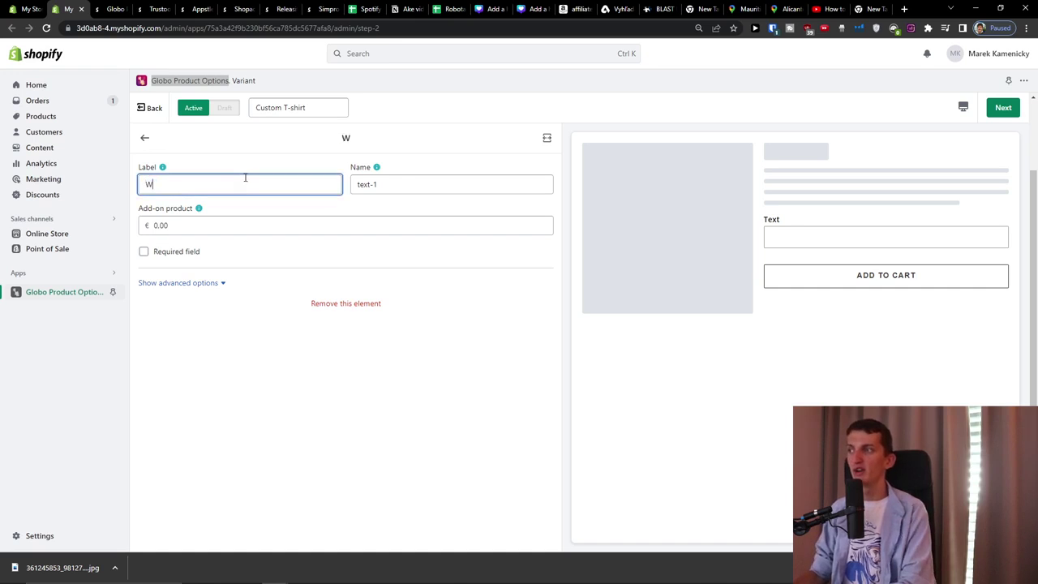
pyautogui.write('rite here what you w')
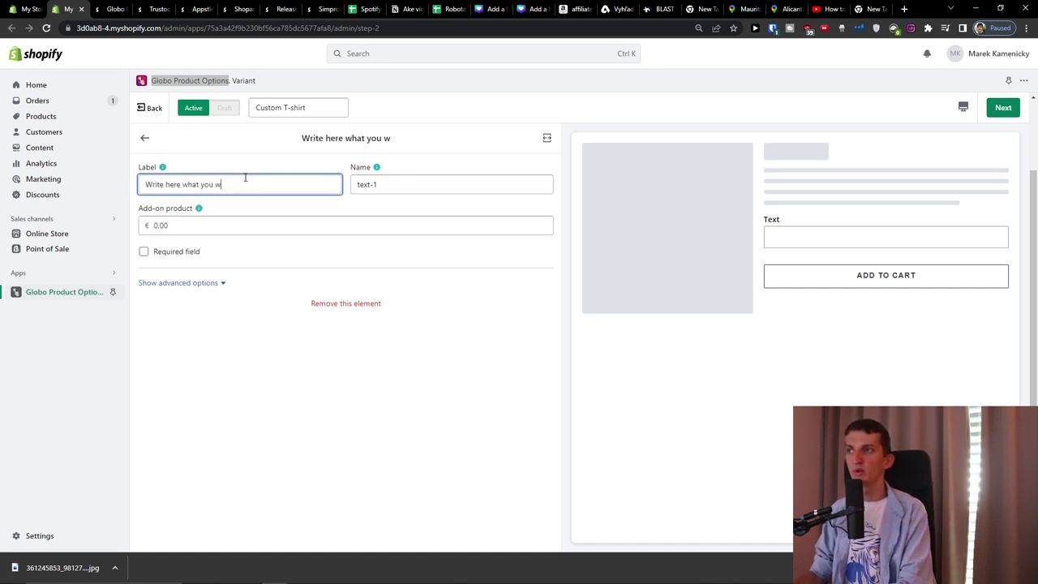
pyautogui.write('ant to have on T-shirt')
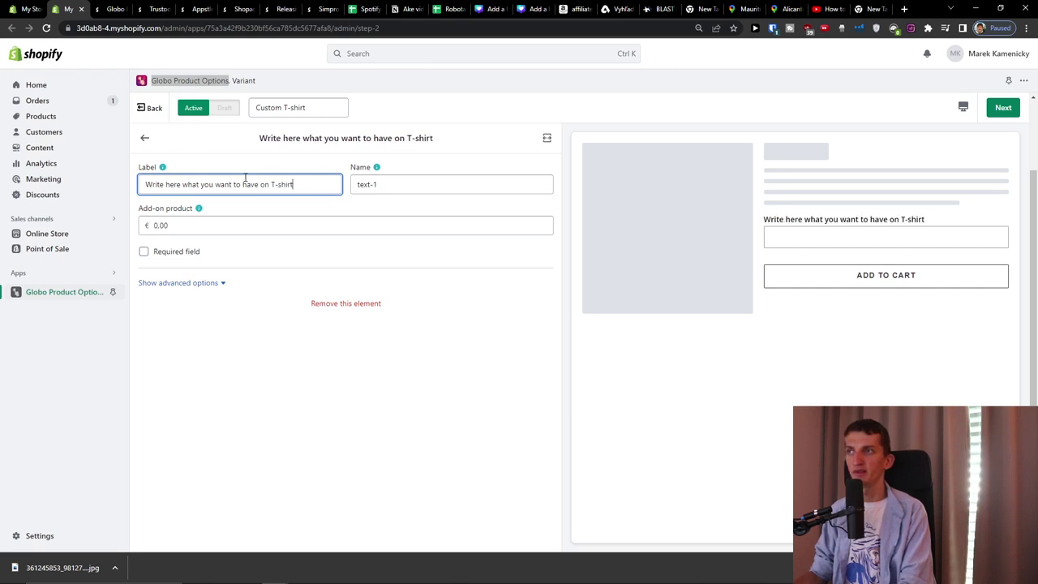
pyautogui.click(274, 232)
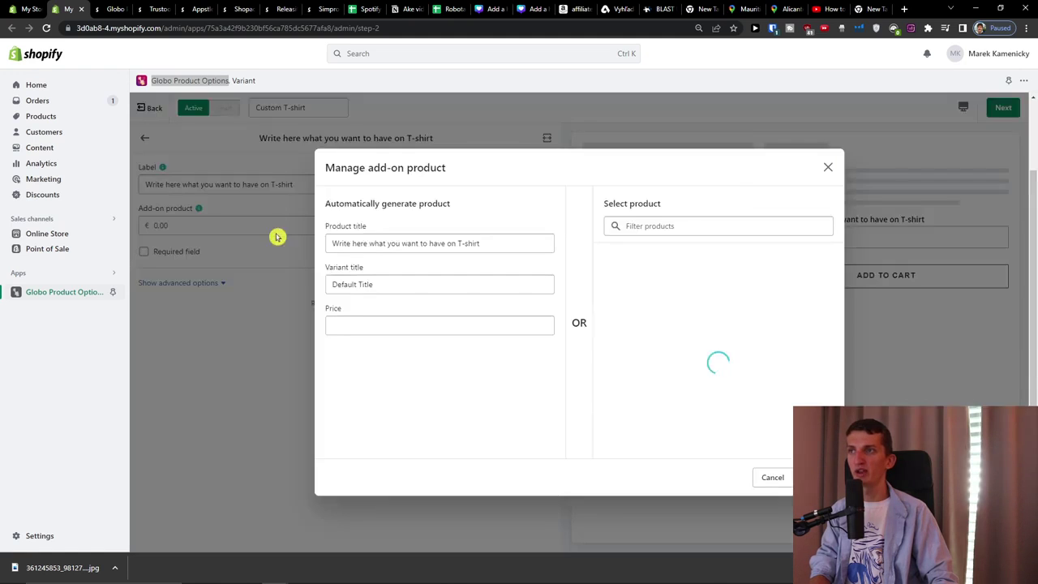
# - Pick Wanderlust Explorer T-Shirt as the text field's add-on product
pyautogui.click(276, 237)
pyautogui.click(240, 228)
pyautogui.click(285, 227)
pyautogui.moveTo(199, 209)
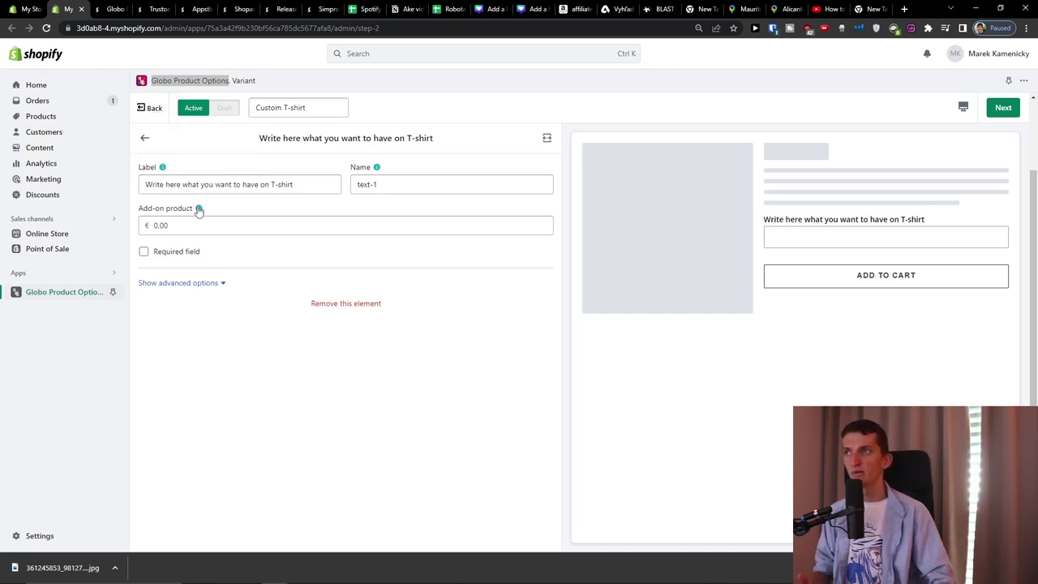
pyautogui.click(382, 225)
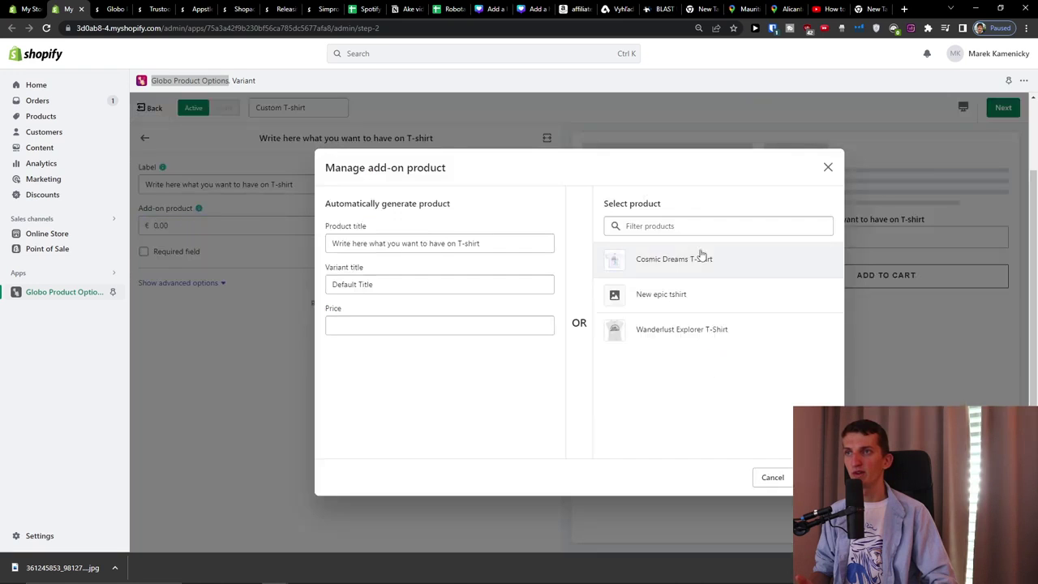
pyautogui.click(694, 330)
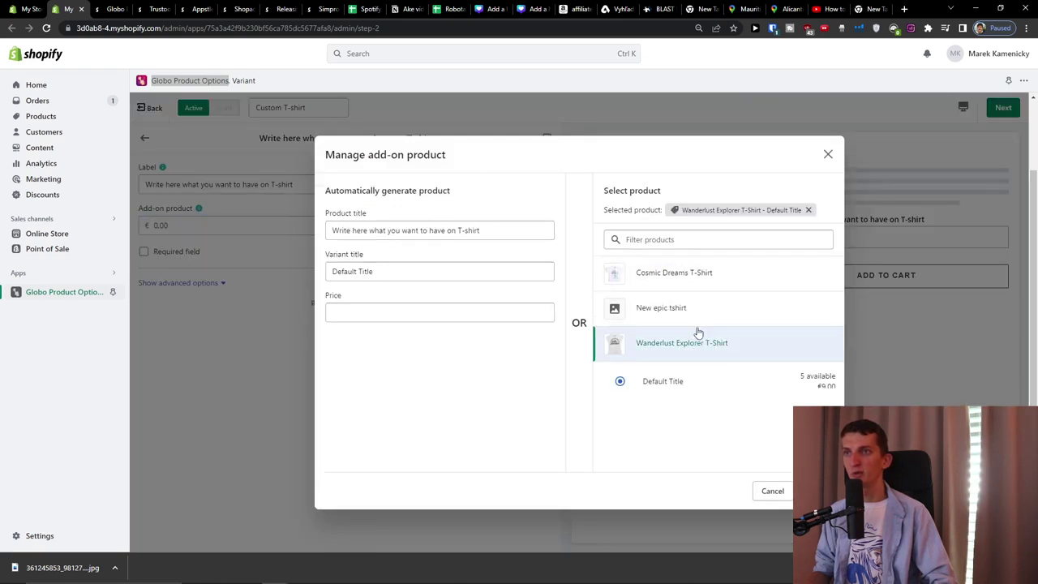
# - Set the add-on price to €5.00, verify it was kept, and return to the elements list
pyautogui.click(372, 317)
pyautogui.click(548, 310)
pyautogui.click(548, 323)
pyautogui.click(548, 323)
pyautogui.click(548, 323)
pyautogui.click(547, 323)
pyautogui.click(522, 362)
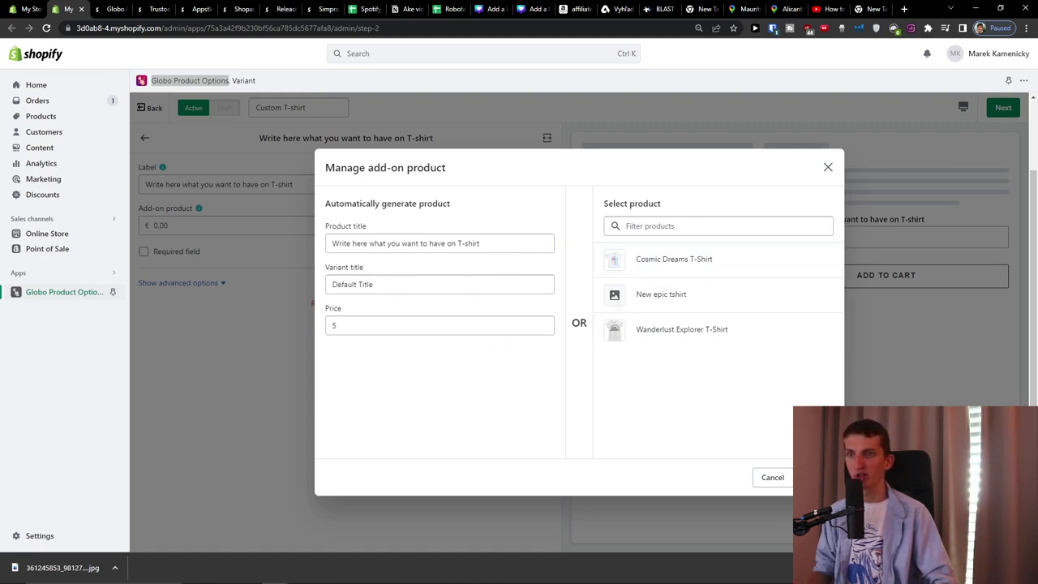
pyautogui.press('Escape')
pyautogui.click(216, 227)
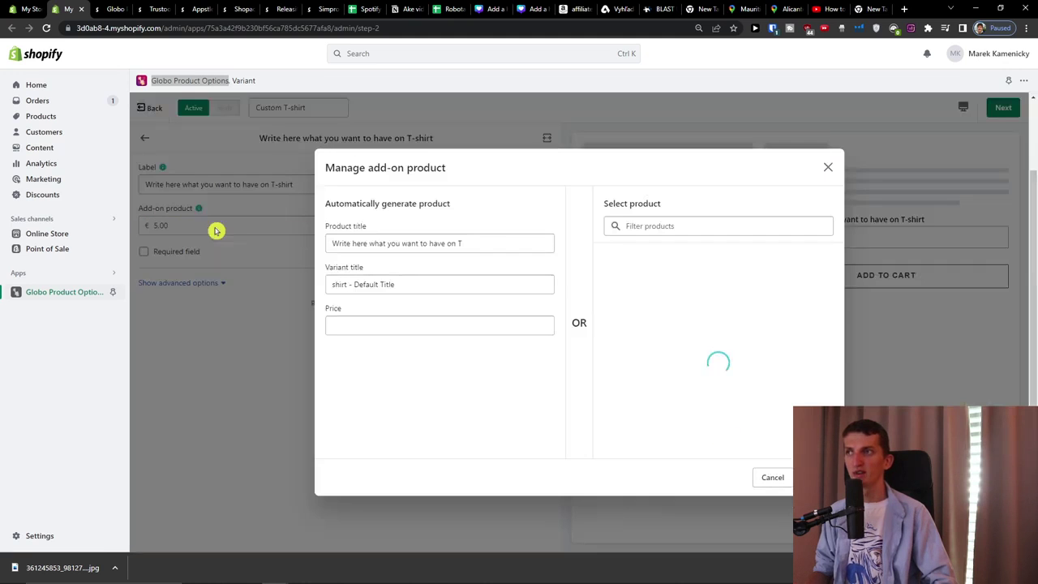
pyautogui.click(828, 168)
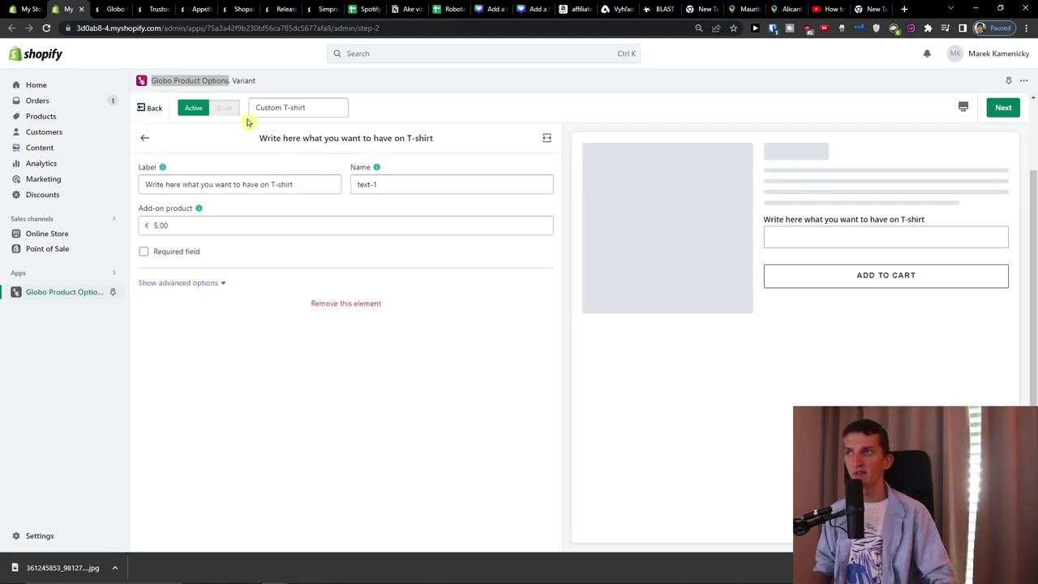
pyautogui.scroll(1, 247, 122)
pyautogui.moveTo(385, 255)
pyautogui.click(145, 227)
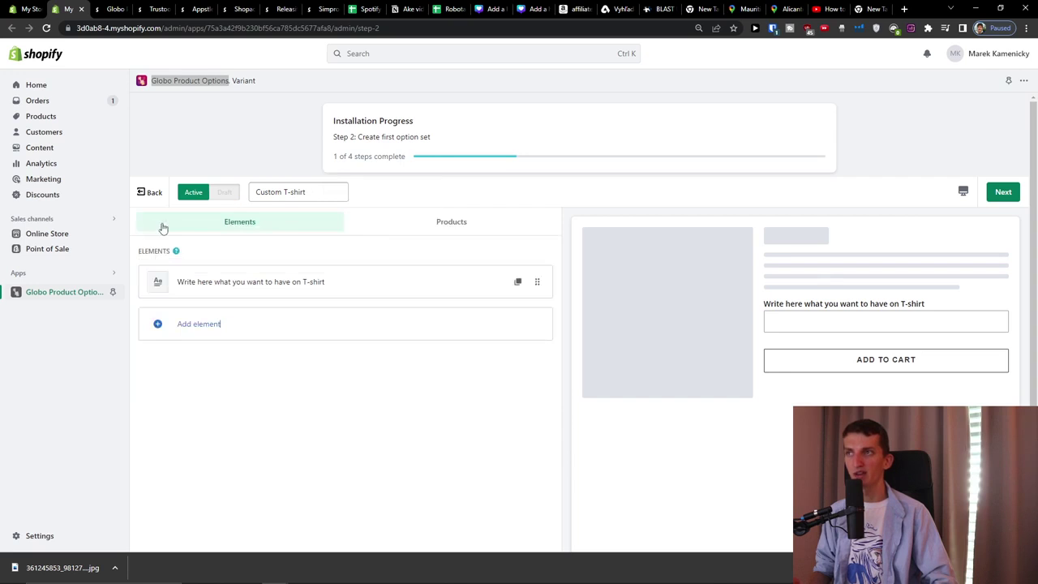
# - Replace Cosmic Dreams T-Shirt with Wanderlust Explorer T-Shirt as the set's product and save
pyautogui.click(444, 233)
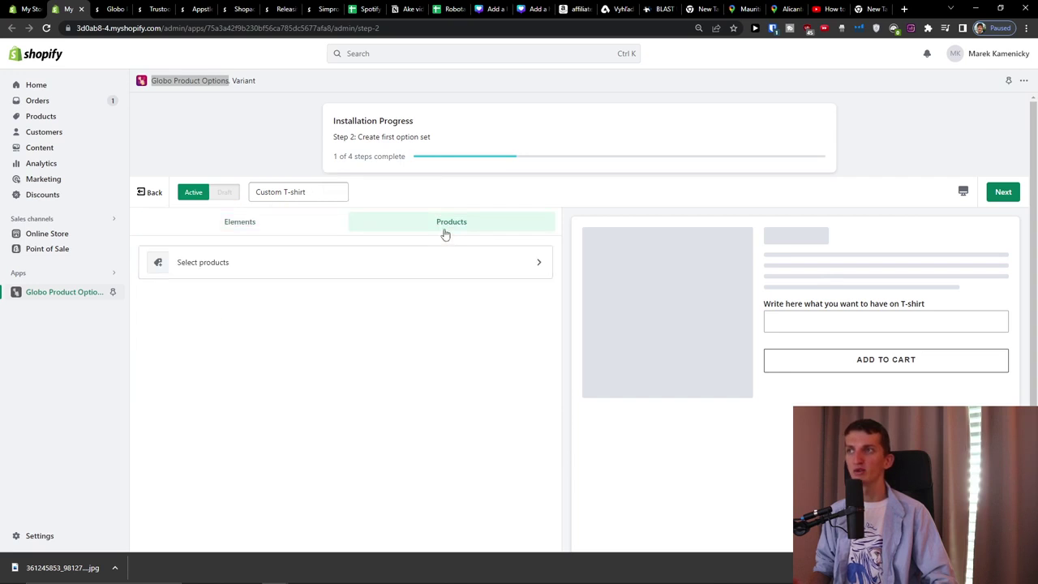
pyautogui.click(415, 269)
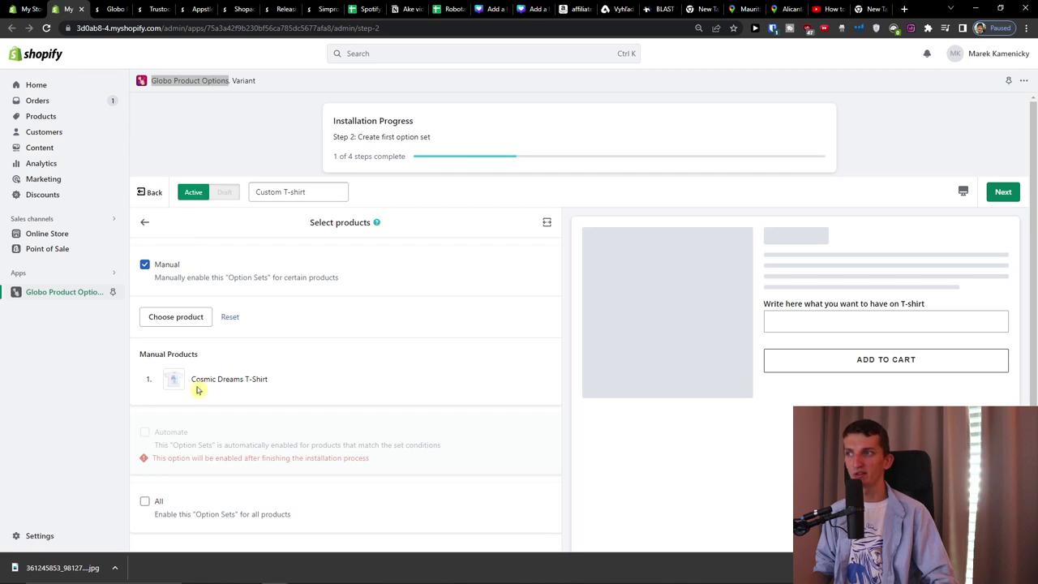
pyautogui.click(229, 318)
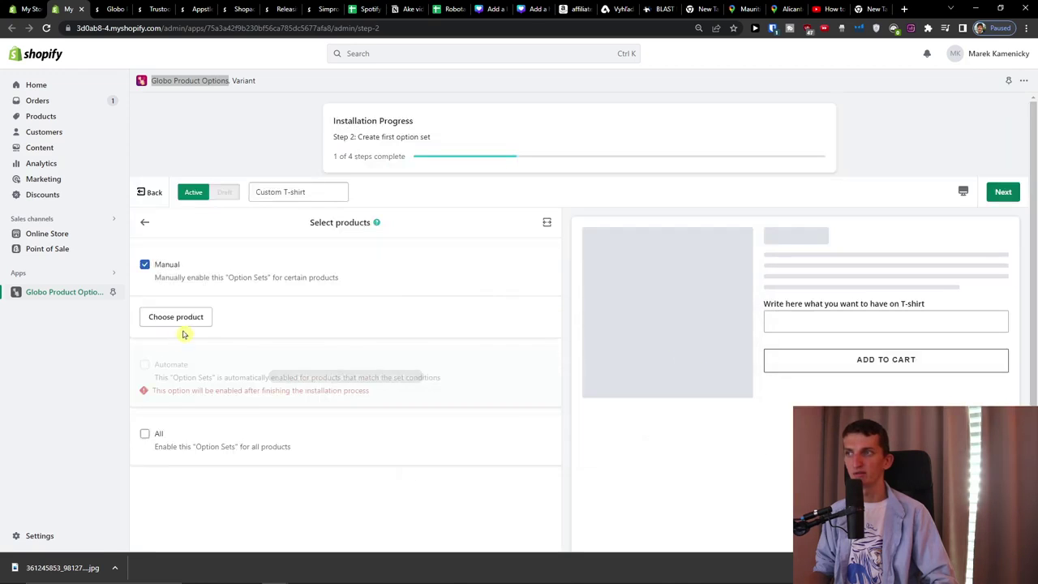
pyautogui.click(177, 323)
pyautogui.click(479, 280)
pyautogui.click(661, 468)
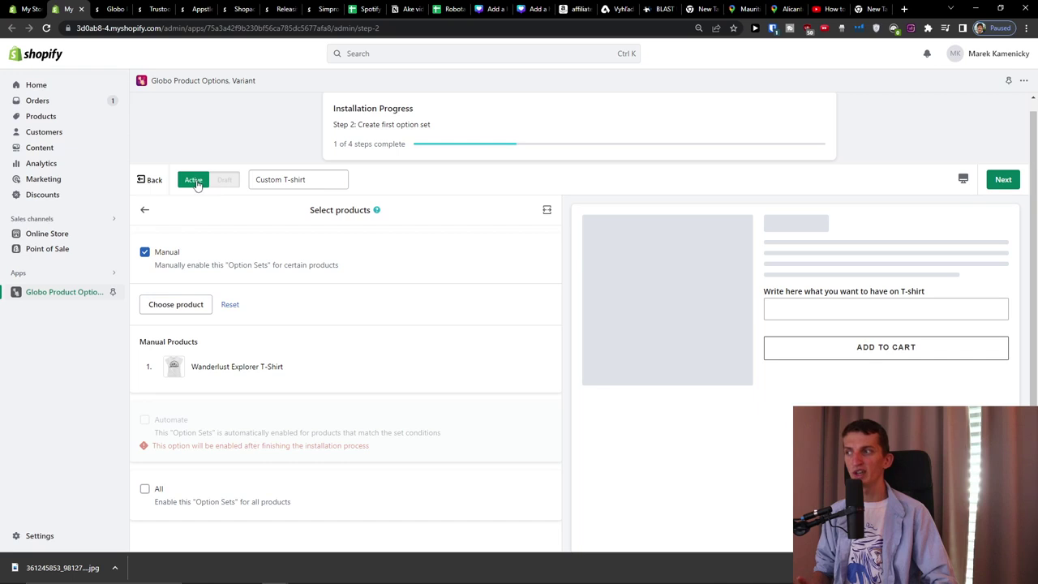
pyautogui.click(1017, 185)
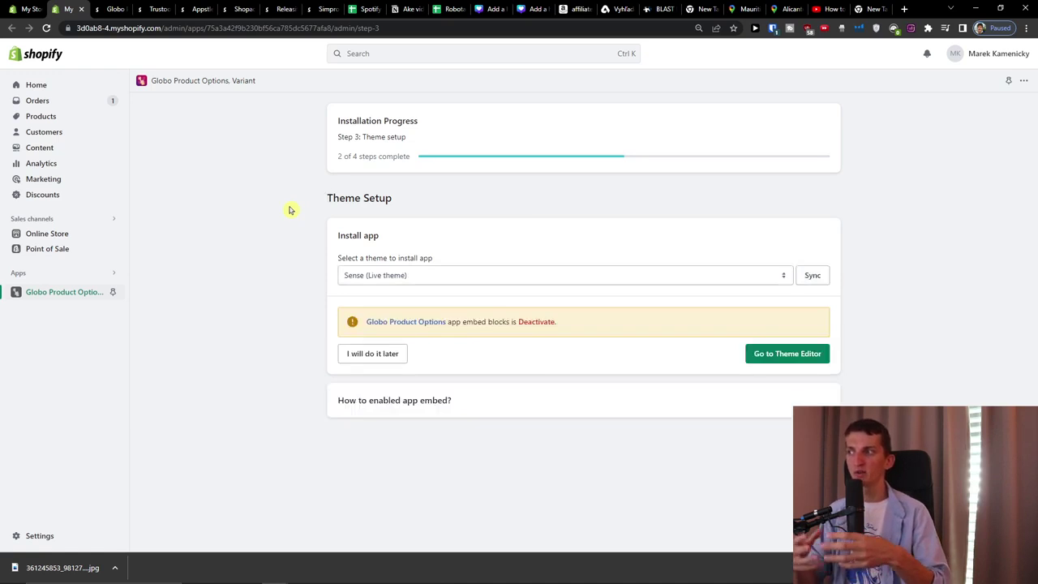
# - Switch on the Globo Product Options app embed in the Sense theme editor and save
pyautogui.scroll(-2, 818, 313)
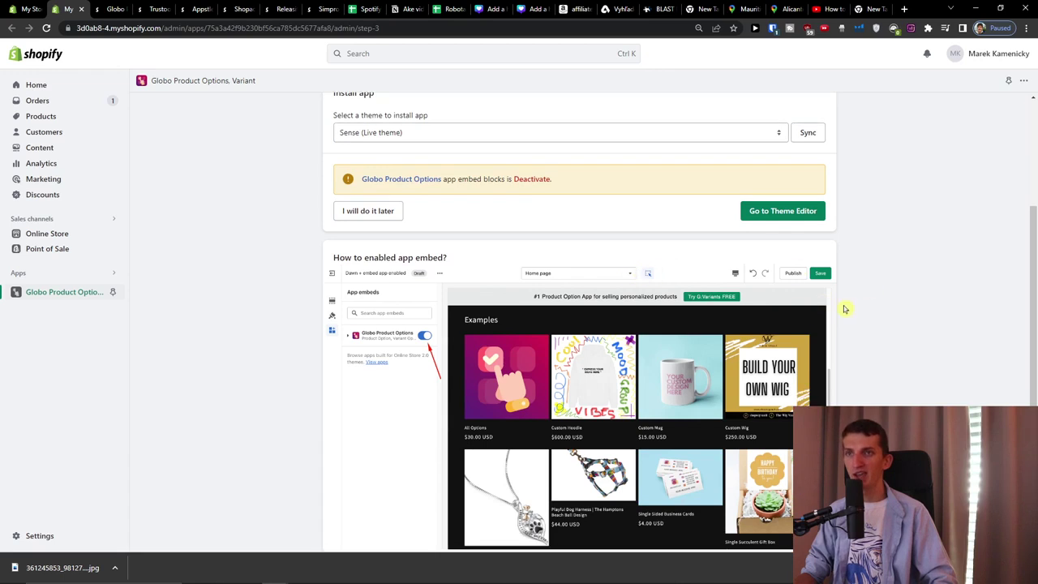
pyautogui.click(782, 213)
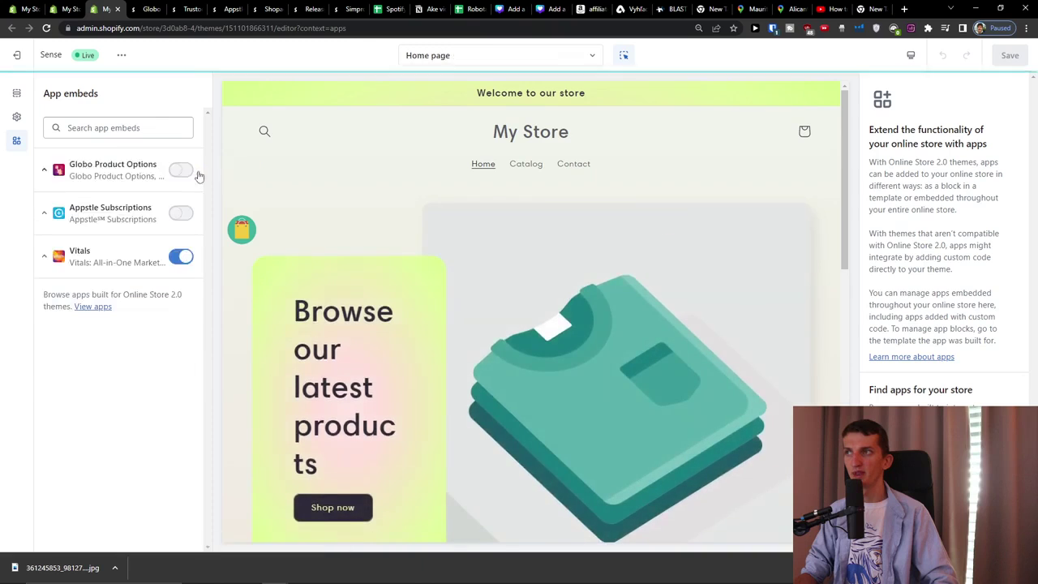
pyautogui.click(182, 169)
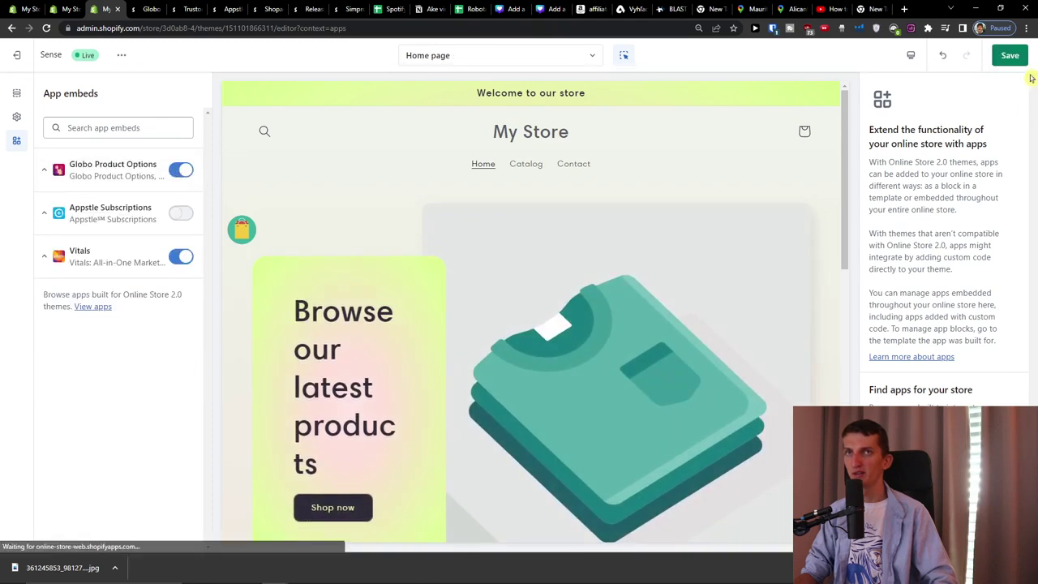
pyautogui.click(1010, 55)
pyautogui.click(62, 8)
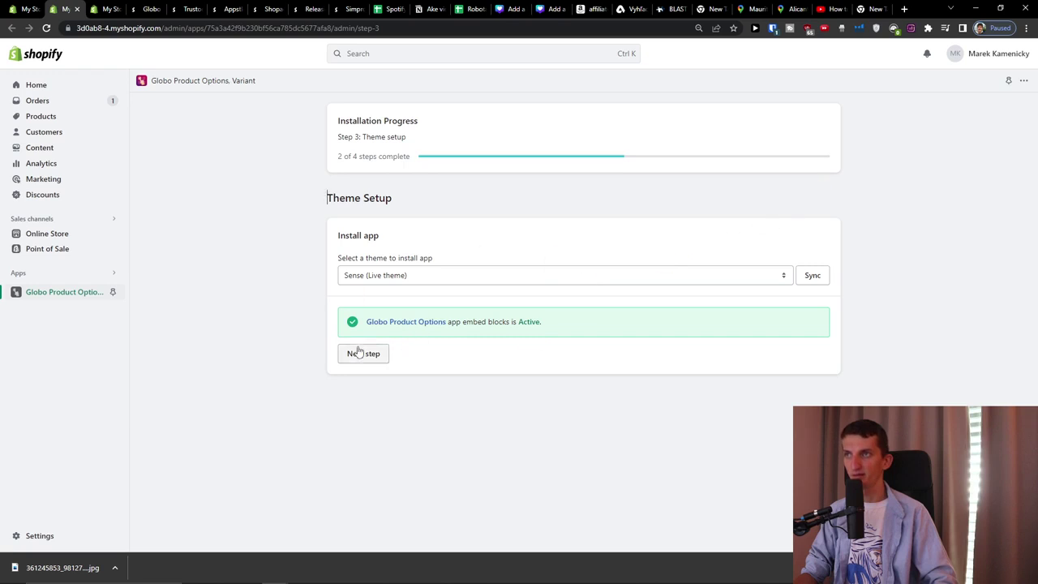
# - Open the Wanderlust Explorer T-Shirt page, dismiss the spin-wheel popup, and check the +€5,00 text field
pyautogui.click(354, 357)
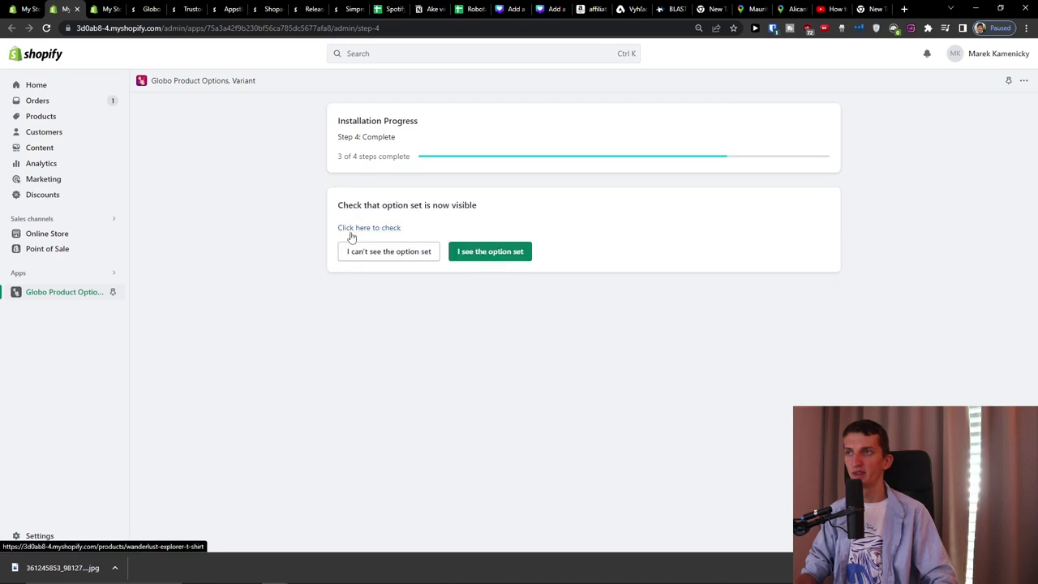
pyautogui.click(351, 230)
pyautogui.click(126, 7)
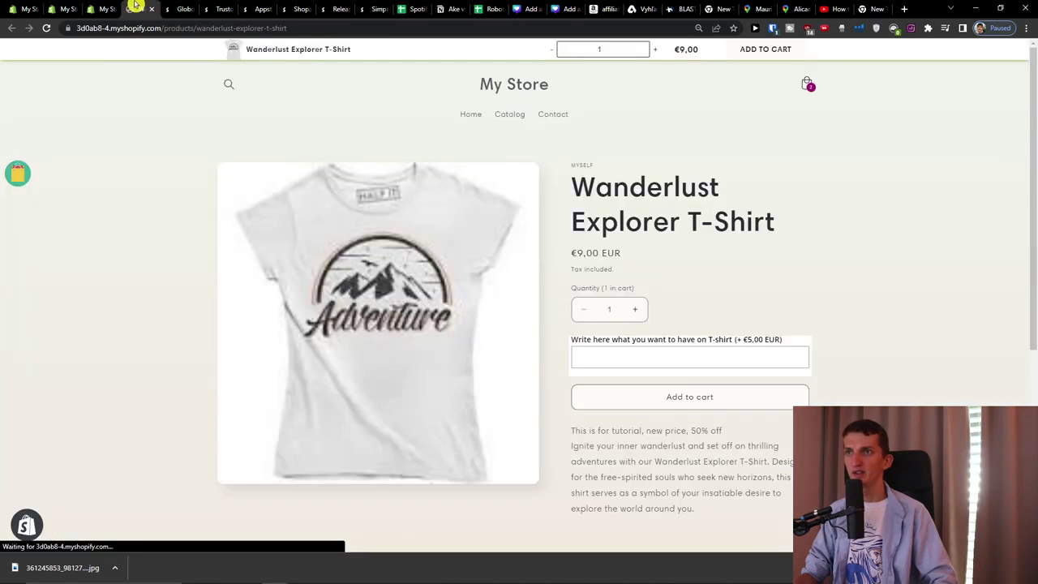
pyautogui.scroll(-1, 222, 137)
pyautogui.click(650, 288)
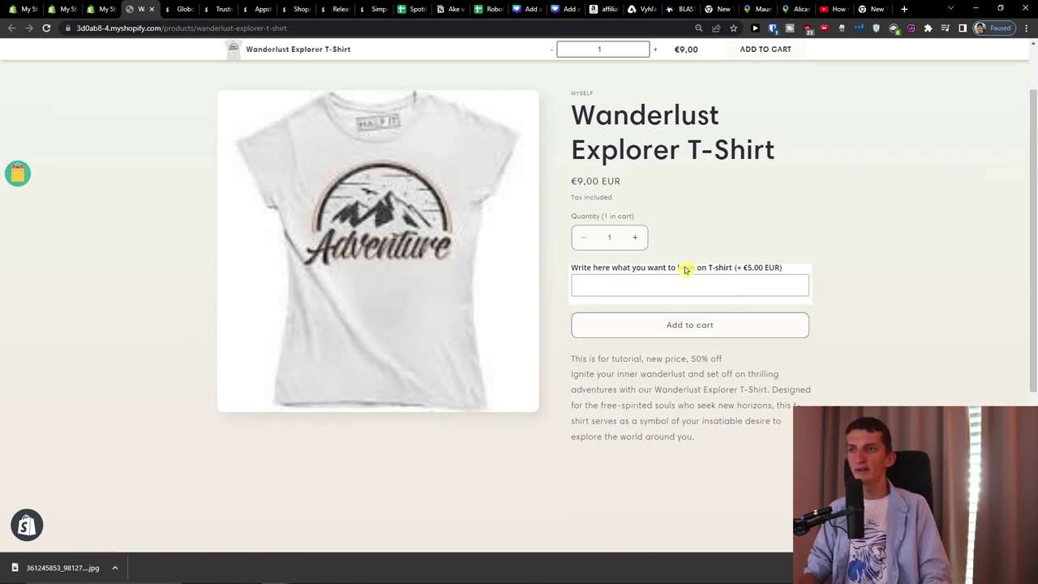
pyautogui.scroll(1, 685, 272)
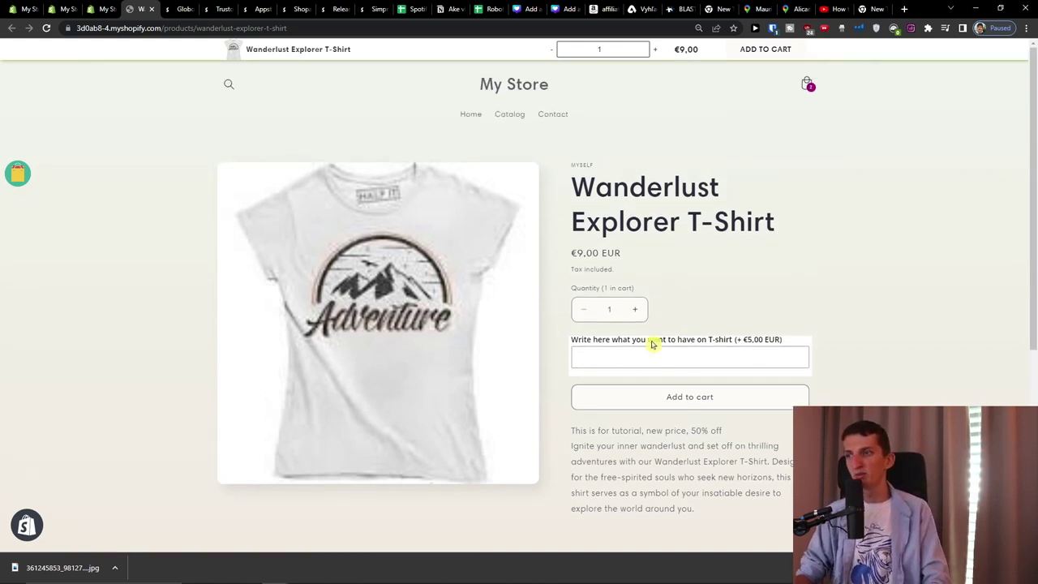
pyautogui.scroll(-1, 605, 356)
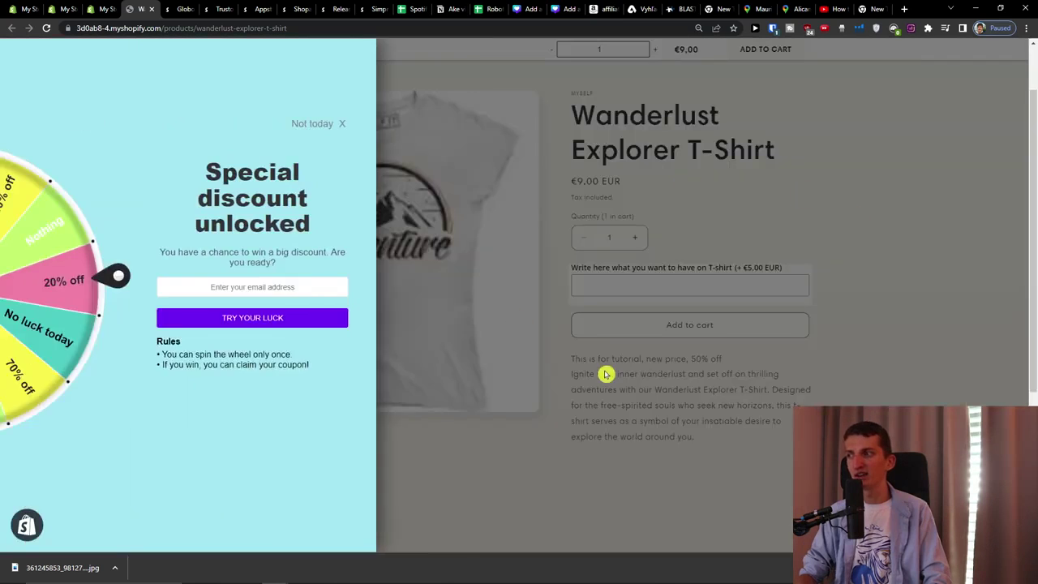
pyautogui.click(536, 151)
pyautogui.click(600, 292)
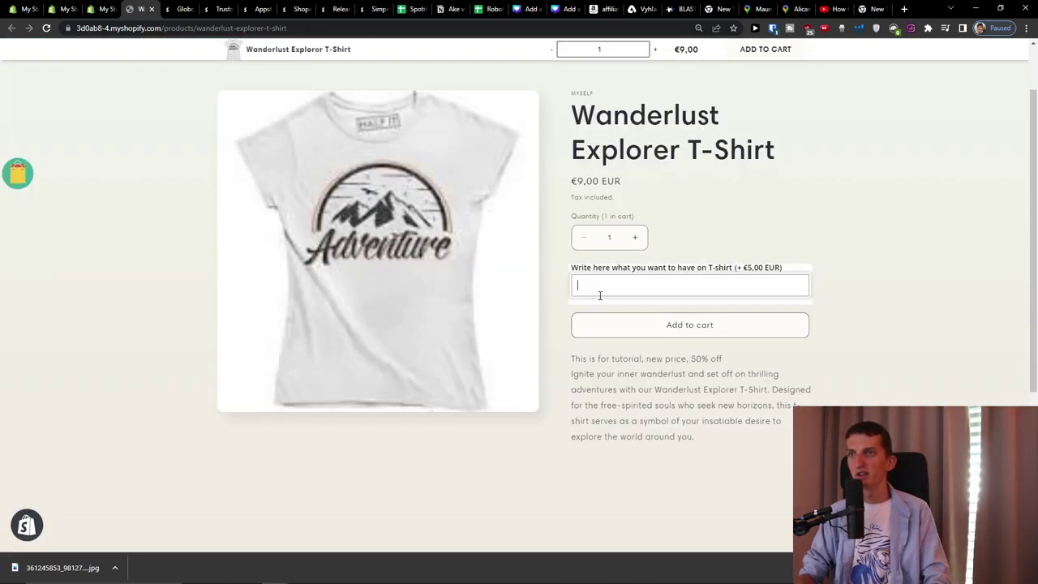
pyautogui.moveTo(574, 268); pyautogui.dragTo(765, 278)
pyautogui.click(725, 271)
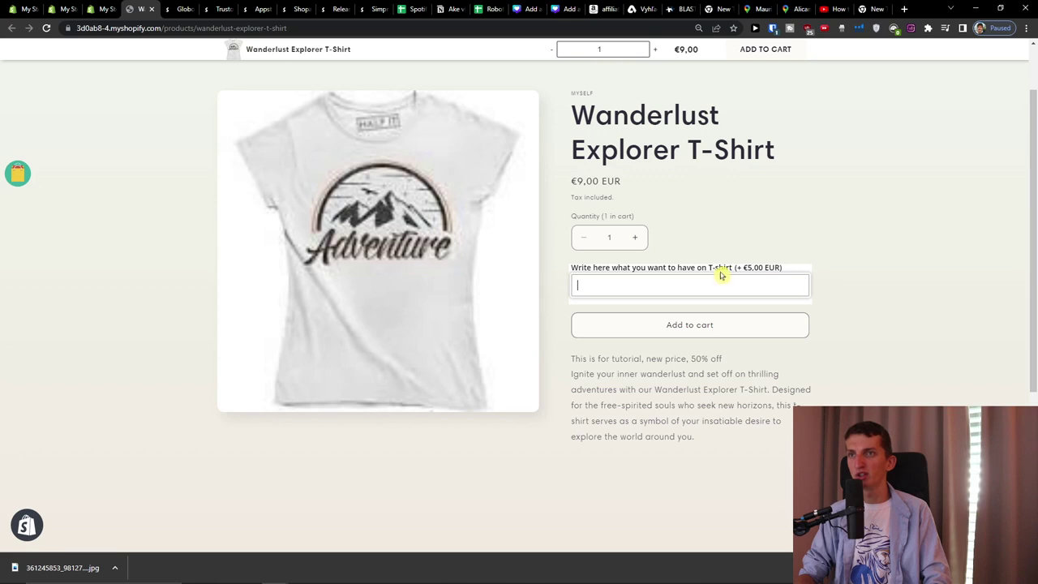
# - Zoom the product page to 150%, inspect the field's label, and add the shirt to the cart
pyautogui.hotkey('ctrl', '+')
pyautogui.hotkey('ctrl', '+')
pyautogui.hotkey('ctrl', '+')
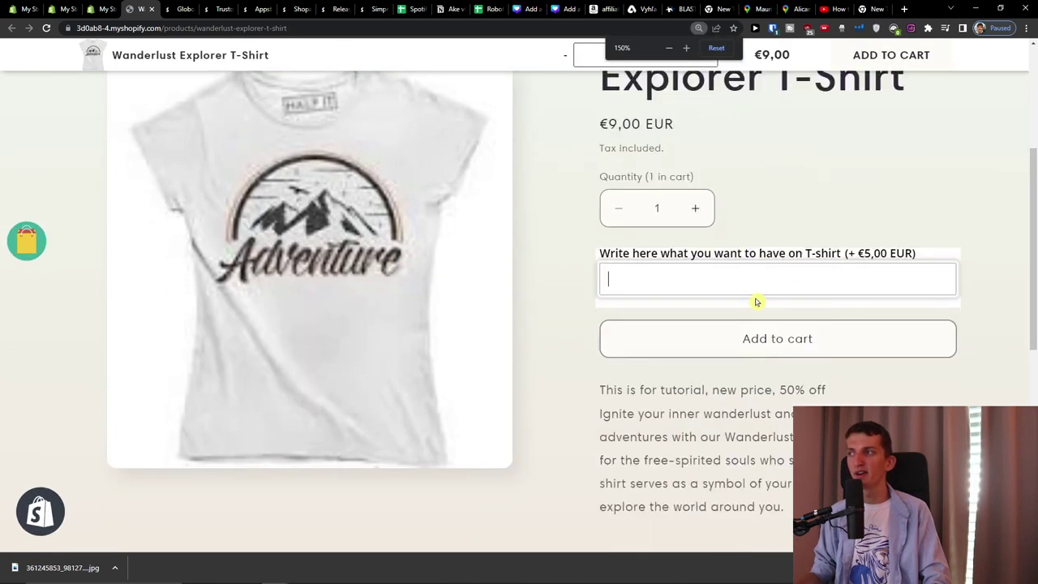
pyautogui.click(746, 190)
pyautogui.moveTo(805, 188); pyautogui.dragTo(963, 190)
pyautogui.click(942, 191)
pyautogui.click(751, 218)
pyautogui.scroll(3, 746, 219)
pyautogui.moveTo(593, 250); pyautogui.dragTo(718, 262)
pyautogui.scroll(-1, 722, 261)
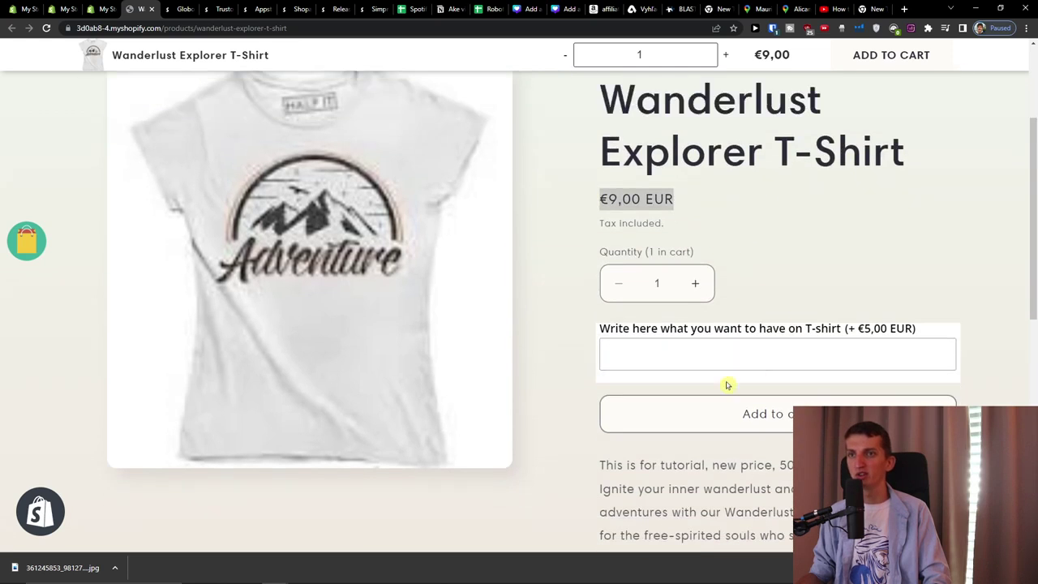
pyautogui.click(760, 417)
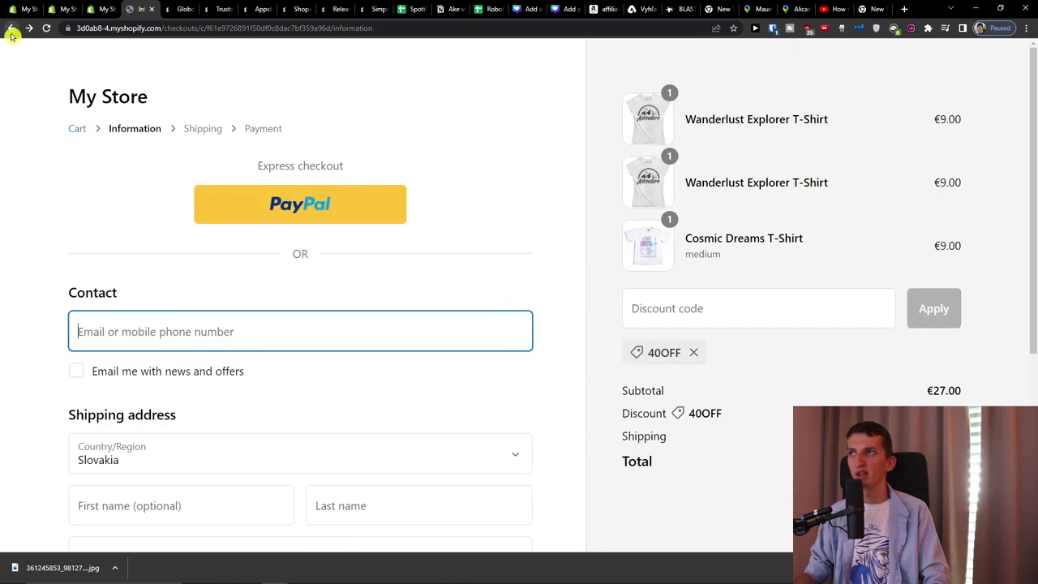
# - Go from the checkout page back to the store homepage by trimming the address to the root
pyautogui.click(865, 235)
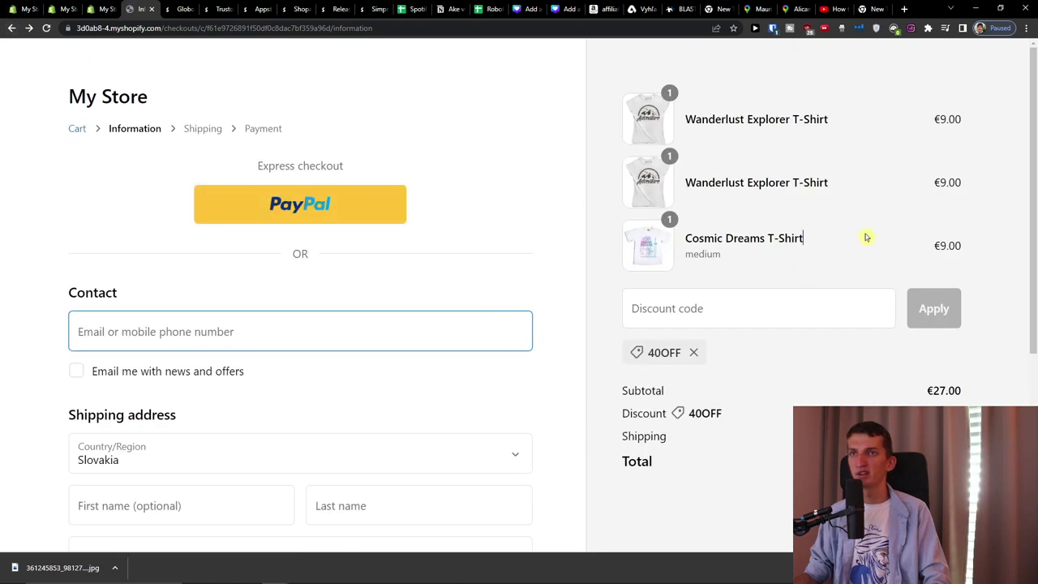
pyautogui.click(11, 27)
pyautogui.click(29, 27)
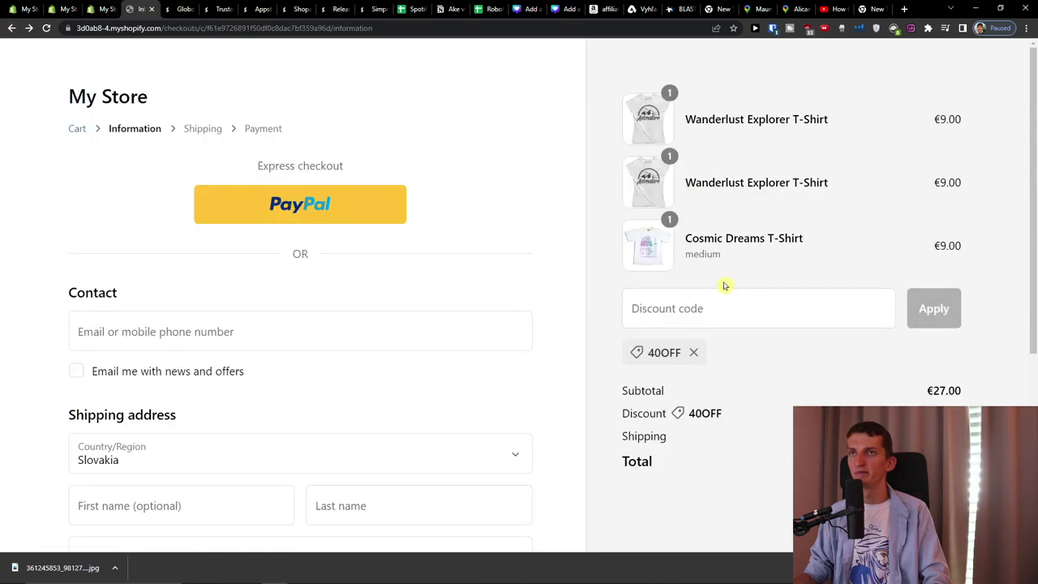
pyautogui.scroll(-4, 748, 338)
pyautogui.keyDown('ctrl'); pyautogui.scroll(-1, 739, 340); pyautogui.keyUp('ctrl')
pyautogui.click(102, 30)
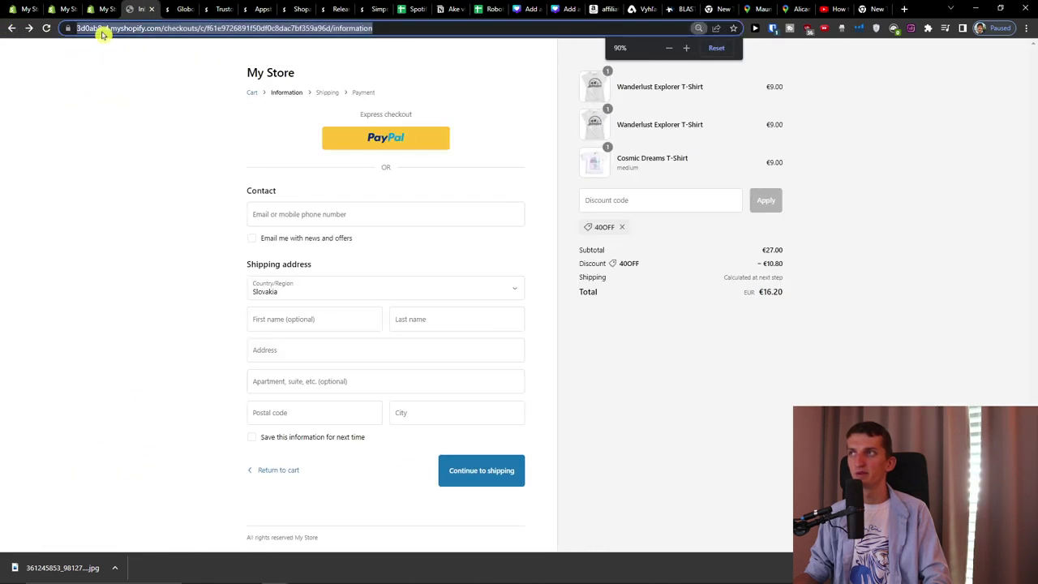
pyautogui.click(163, 28)
pyautogui.hotkey('shift', 'End')
pyautogui.press('BackSpace')
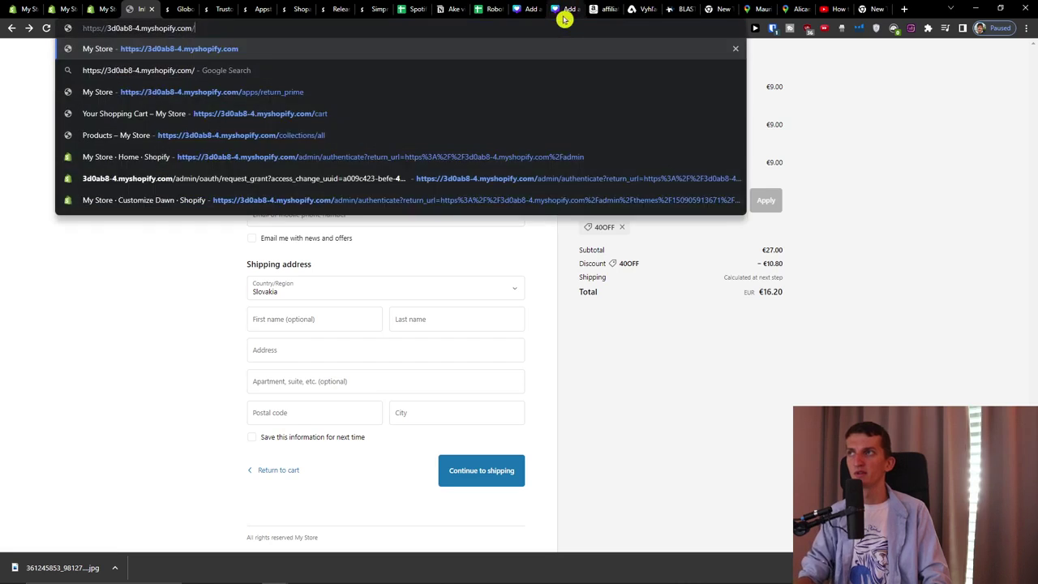
pyautogui.press('Return')
# - Add the Wanderlust Explorer T-Shirt with custom text 456456456 (€5.00 add-on) to the cart
pyautogui.click(510, 107)
pyautogui.click(600, 324)
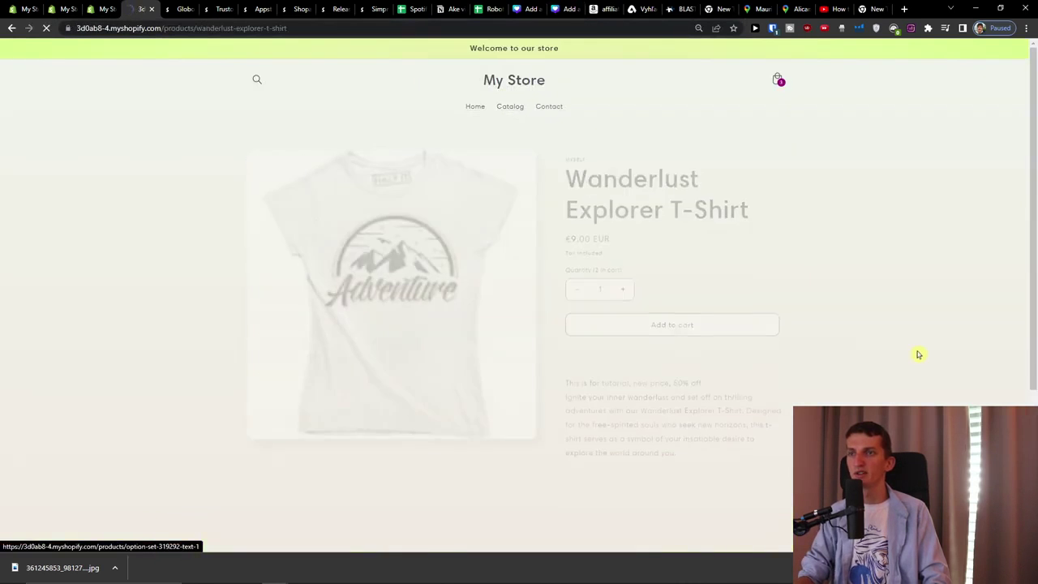
pyautogui.scroll(-1, 703, 276)
pyautogui.click(699, 255)
pyautogui.write('456456456')
pyautogui.moveTo(572, 287); pyautogui.dragTo(743, 276)
pyautogui.click(702, 301)
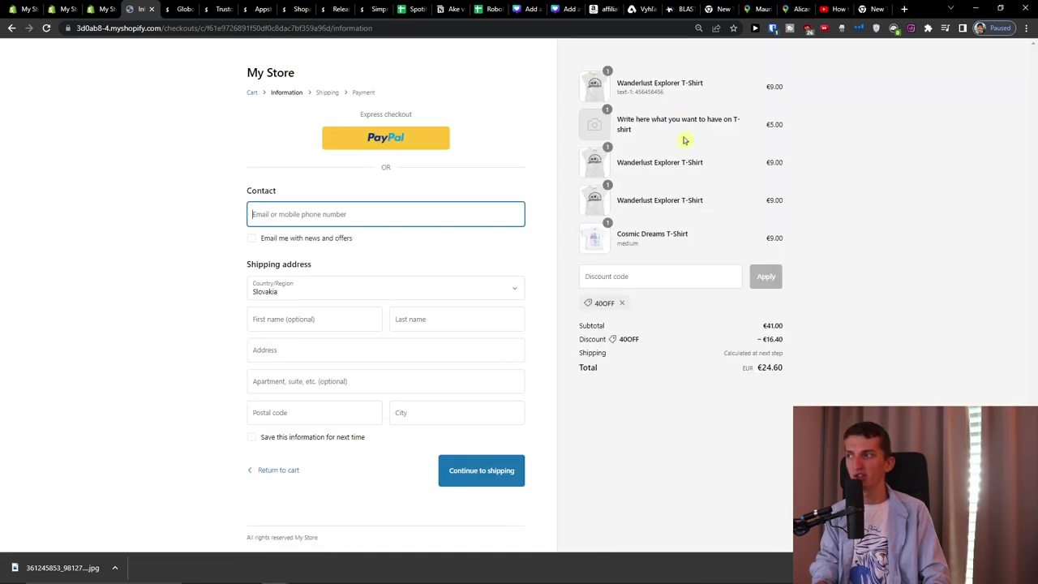
pyautogui.click(96, 9)
pyautogui.click(77, 7)
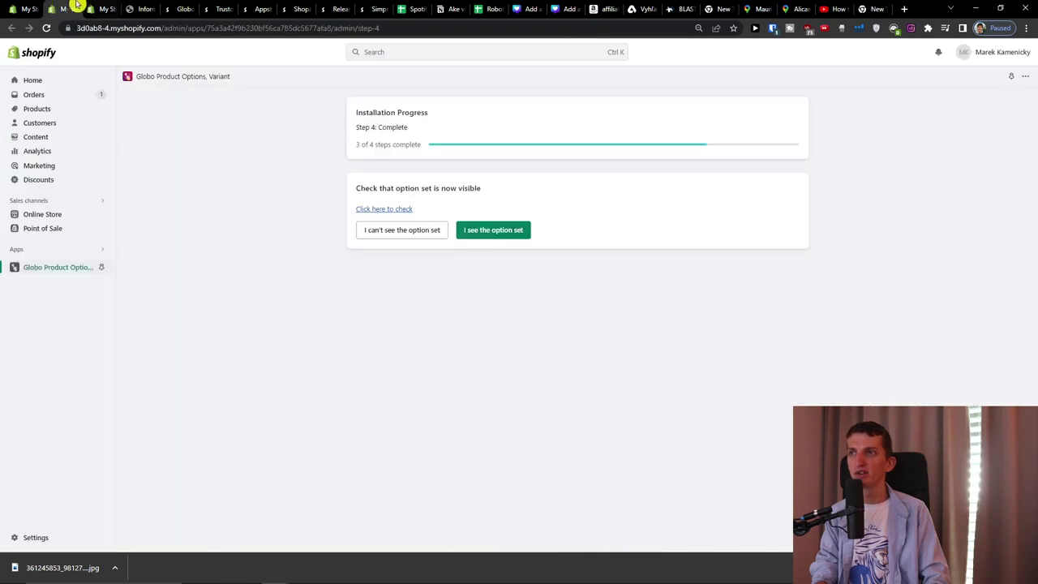
# - Confirm the option set appears on the store to finish the app setup
pyautogui.click(506, 232)
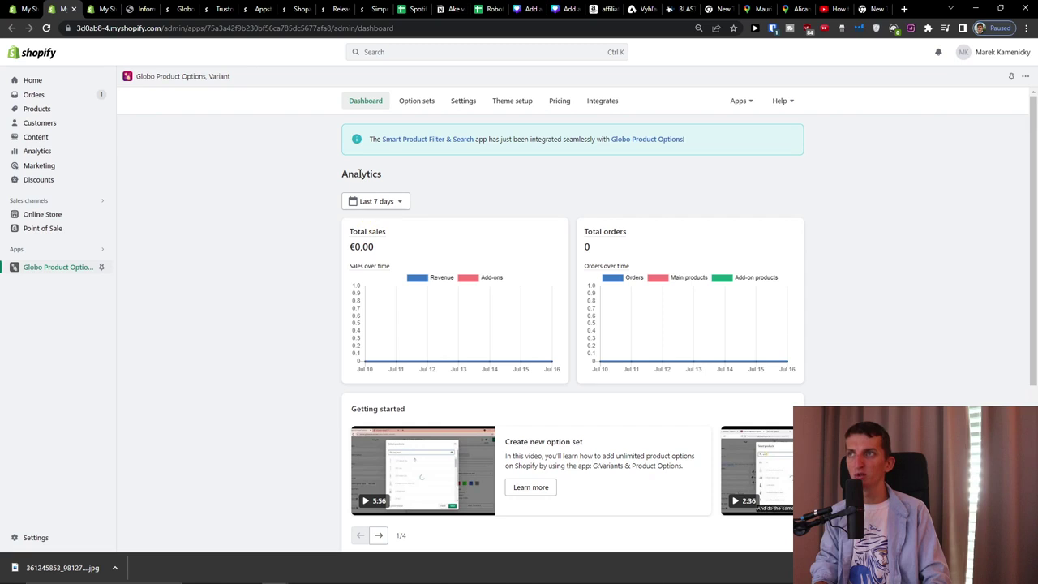
pyautogui.scroll(-2, 460, 329)
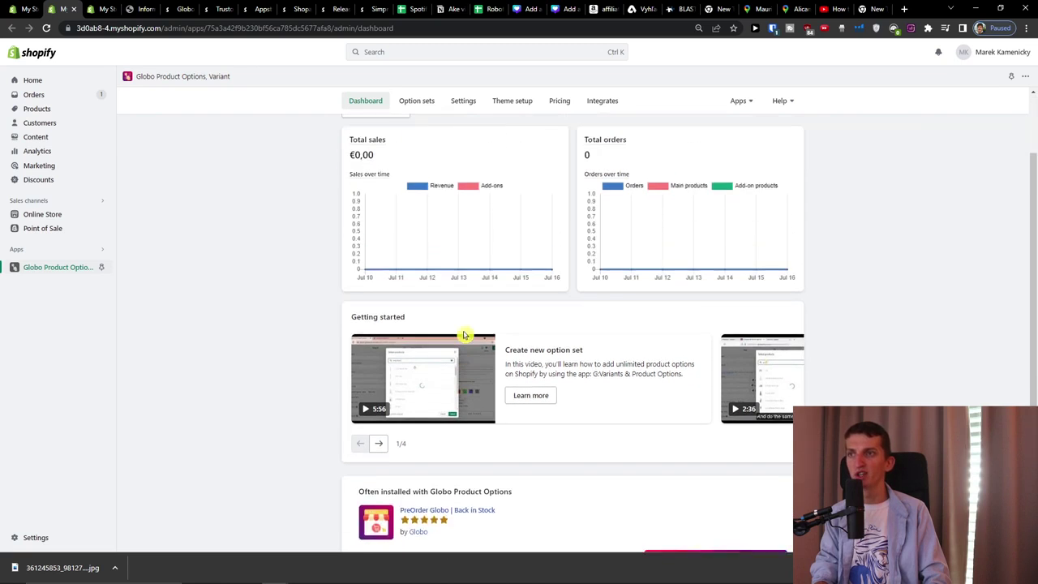
pyautogui.scroll(1, 632, 212)
# - Browse the Dashboard's Add-on product, Make an option required and Delete a option set tutorials
pyautogui.click(381, 467)
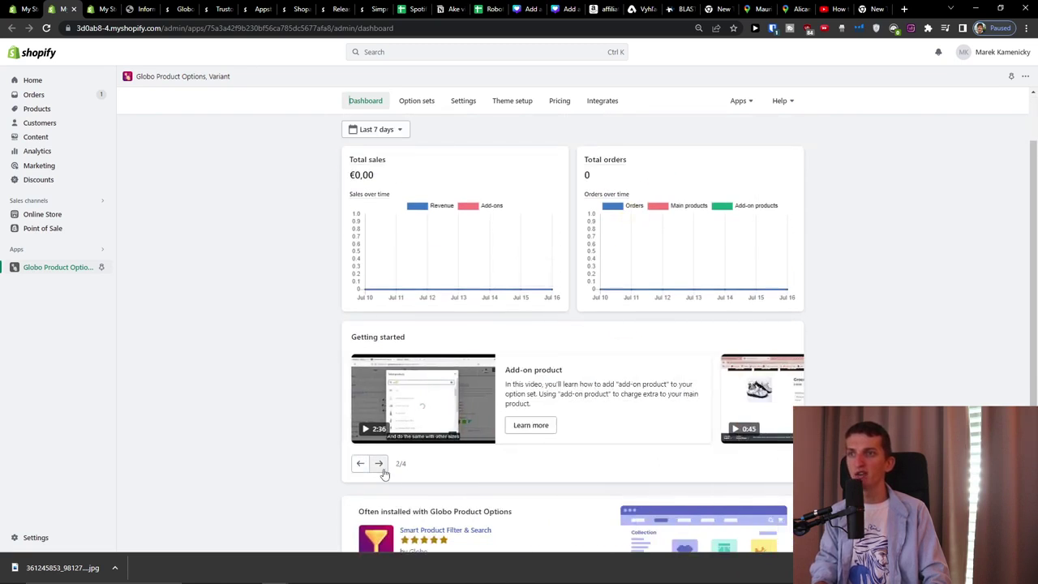
pyautogui.click(379, 465)
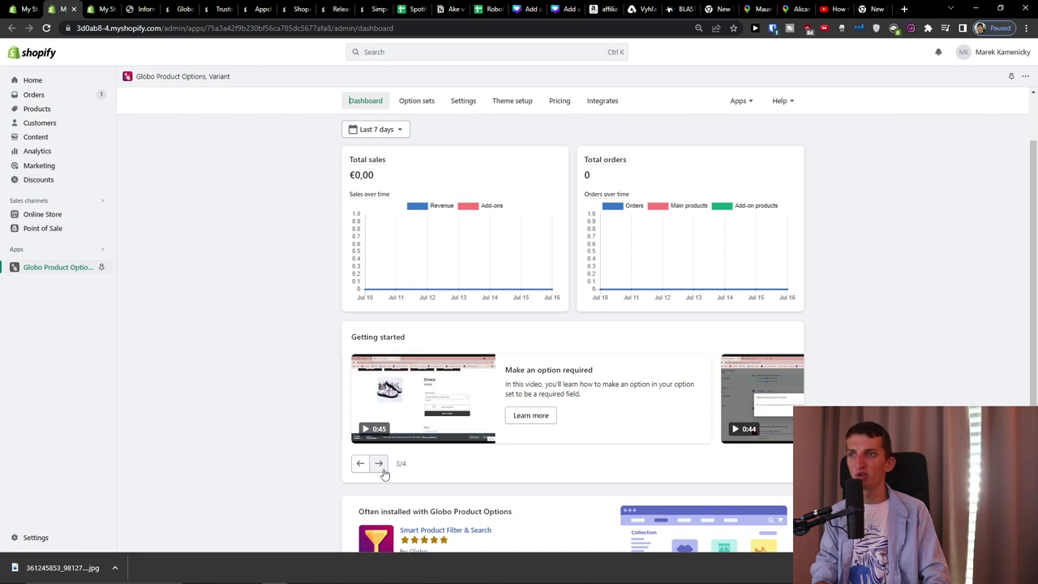
pyautogui.click(381, 468)
pyautogui.scroll(-2, 252, 342)
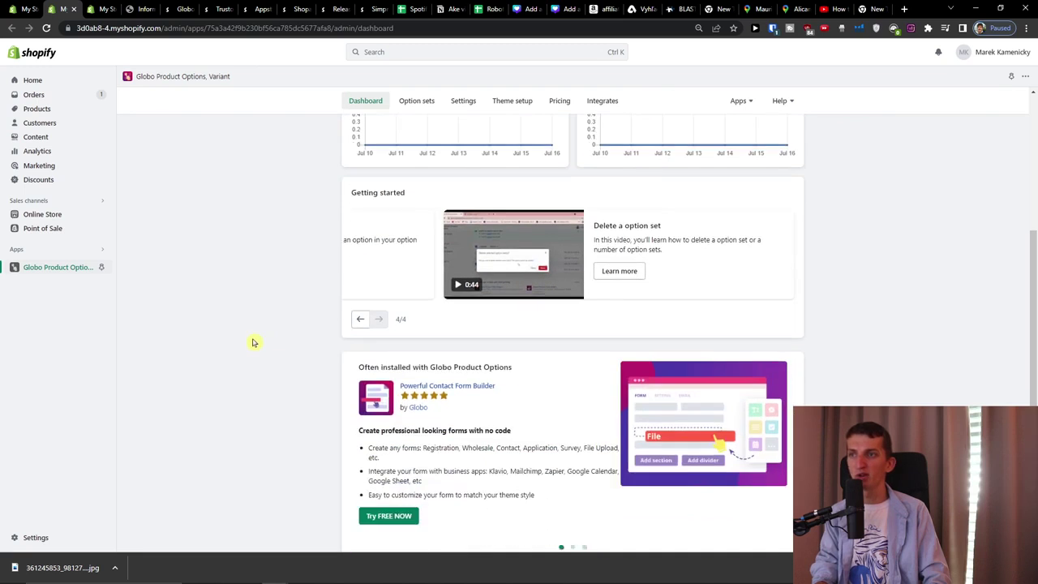
pyautogui.scroll(3, 252, 343)
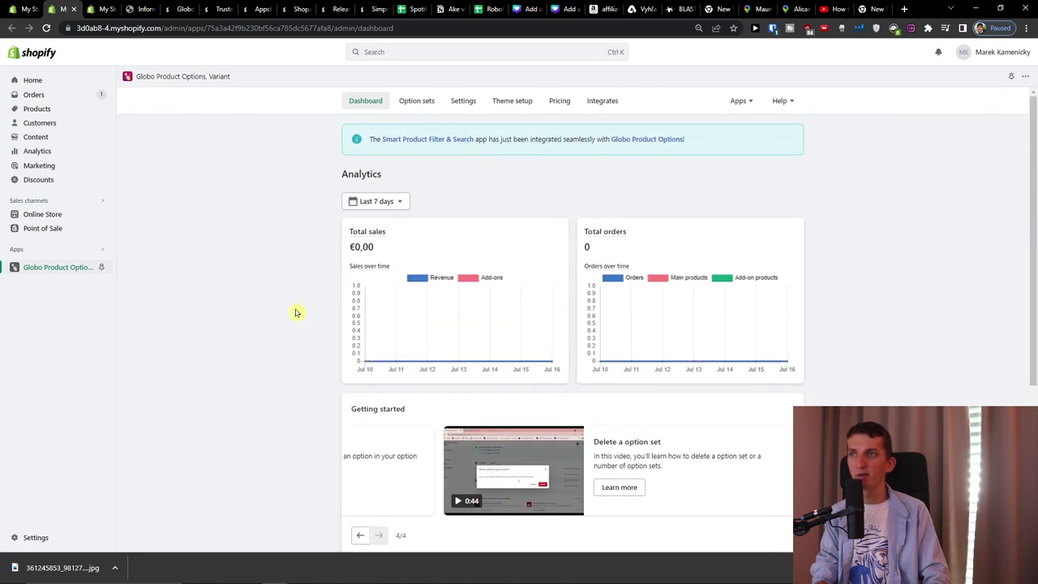
# - Open the Custom T-shirt option set from Option sets and show the Add element catalogue
pyautogui.click(414, 104)
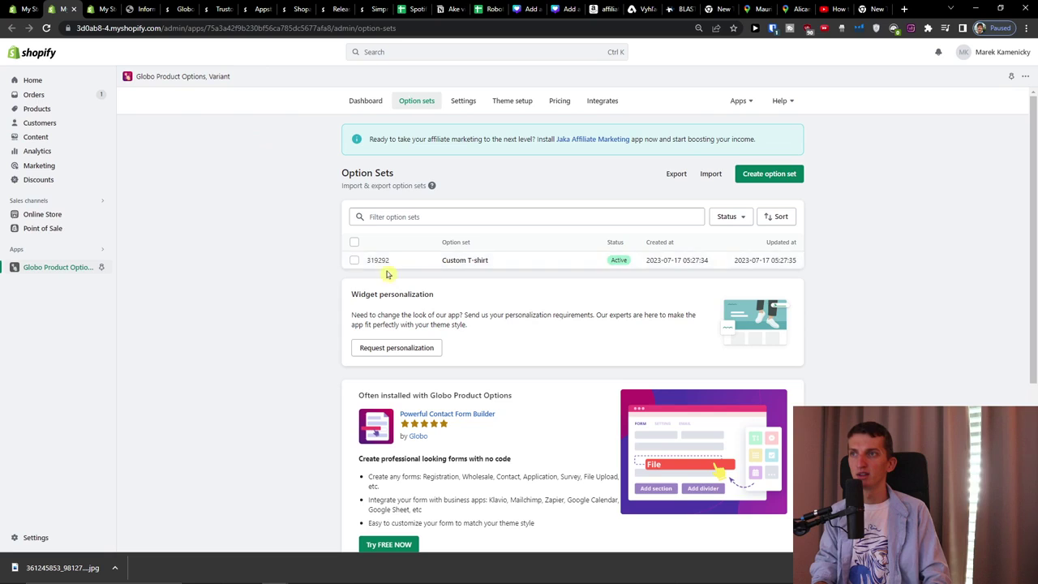
pyautogui.click(438, 262)
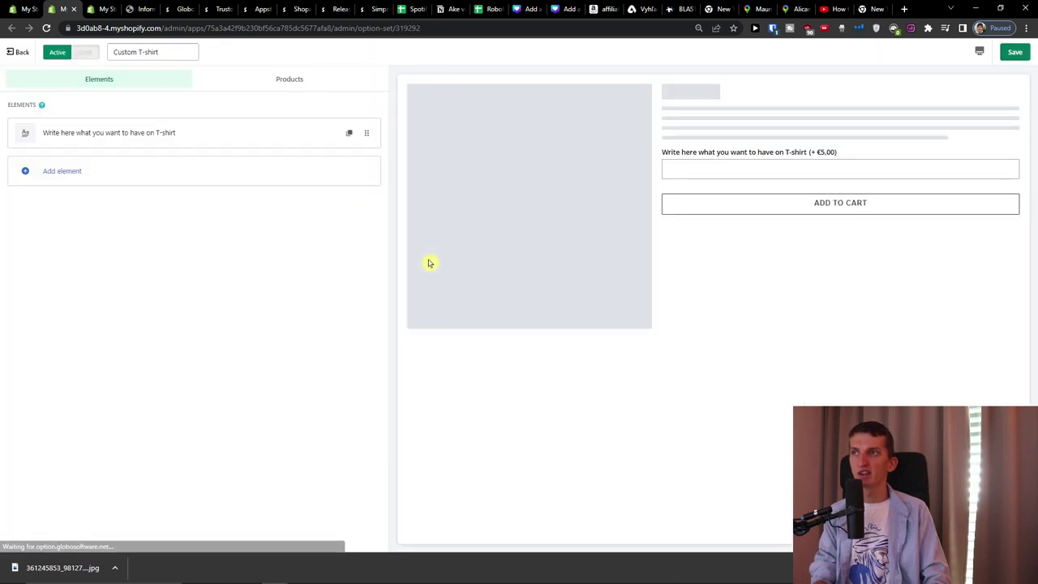
pyautogui.click(57, 174)
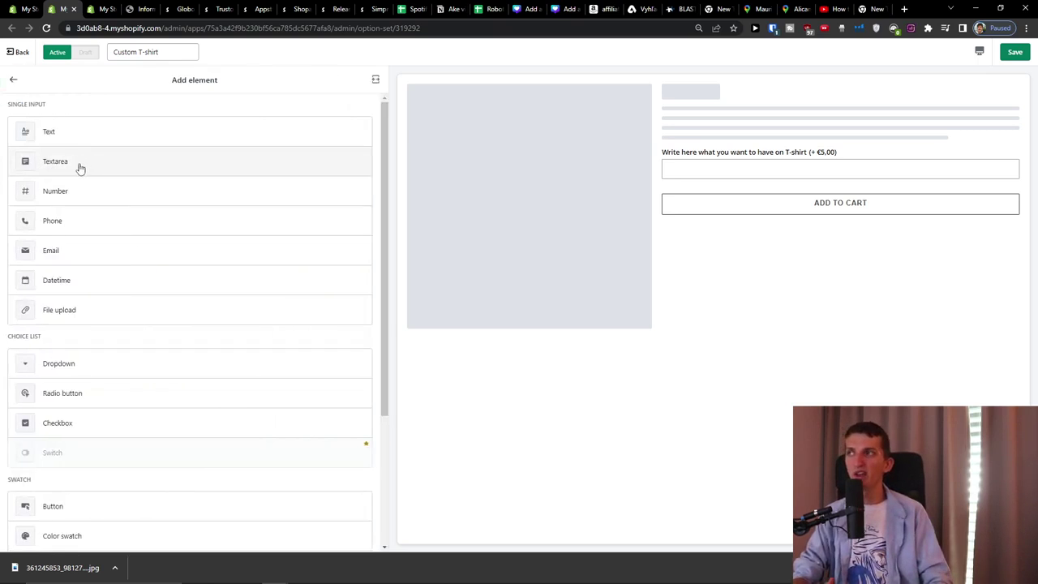
# - Add a trial Textarea element and open its settings, cancelling a first removal attempt
pyautogui.click(80, 166)
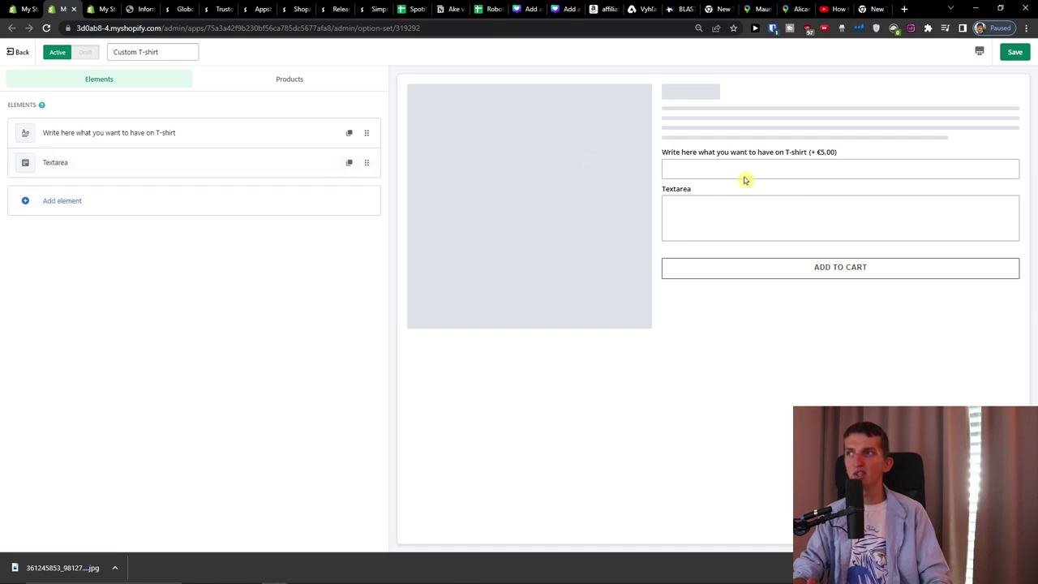
pyautogui.click(57, 162)
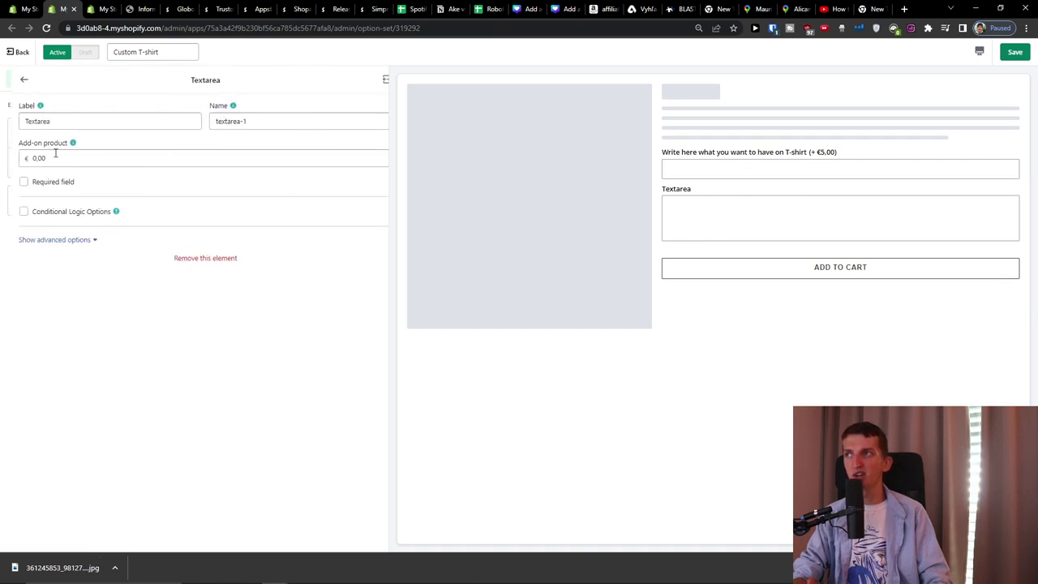
pyautogui.click(14, 82)
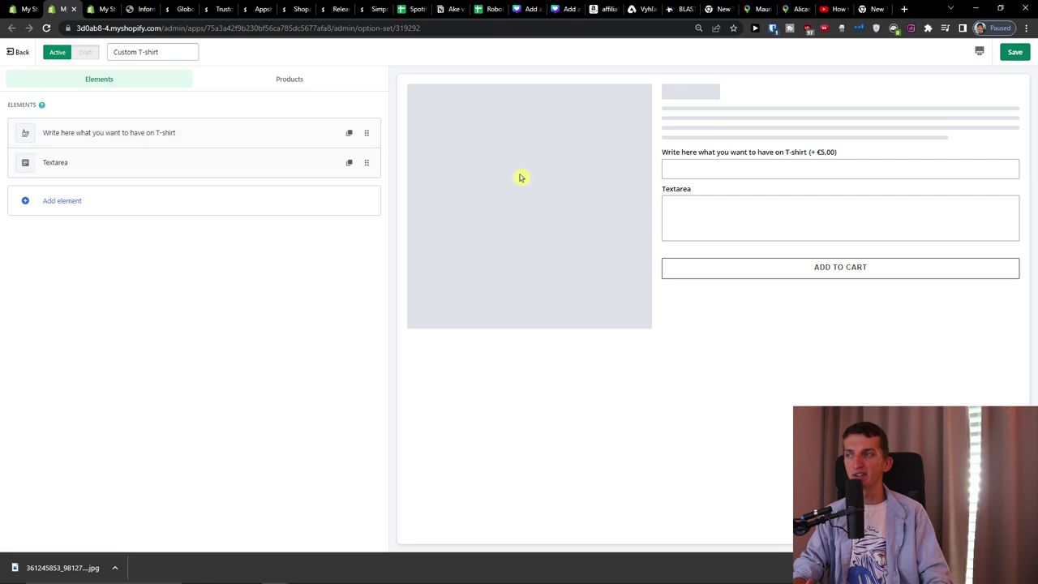
pyautogui.click(316, 161)
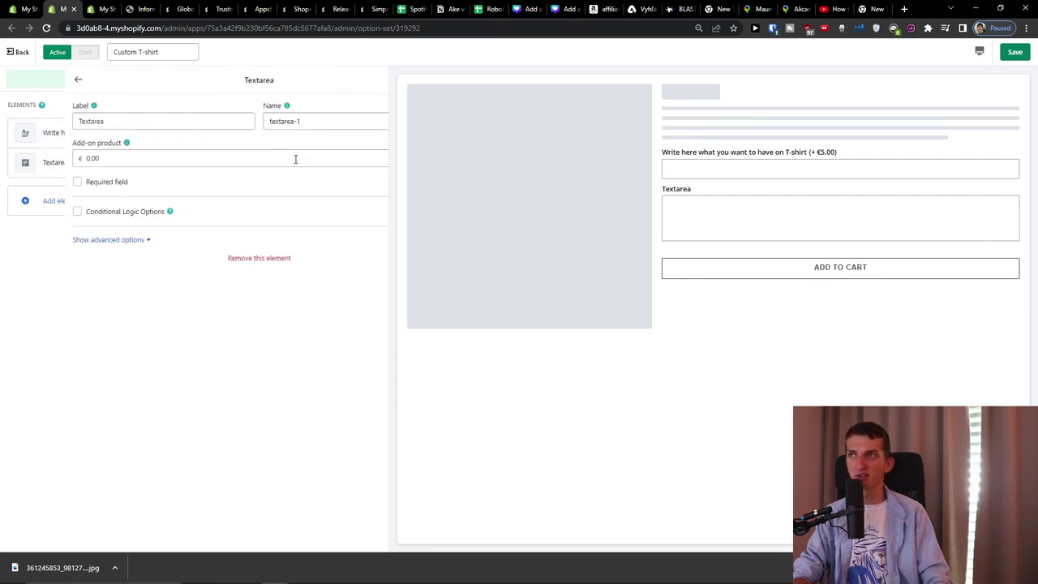
pyautogui.click(199, 260)
pyautogui.click(655, 265)
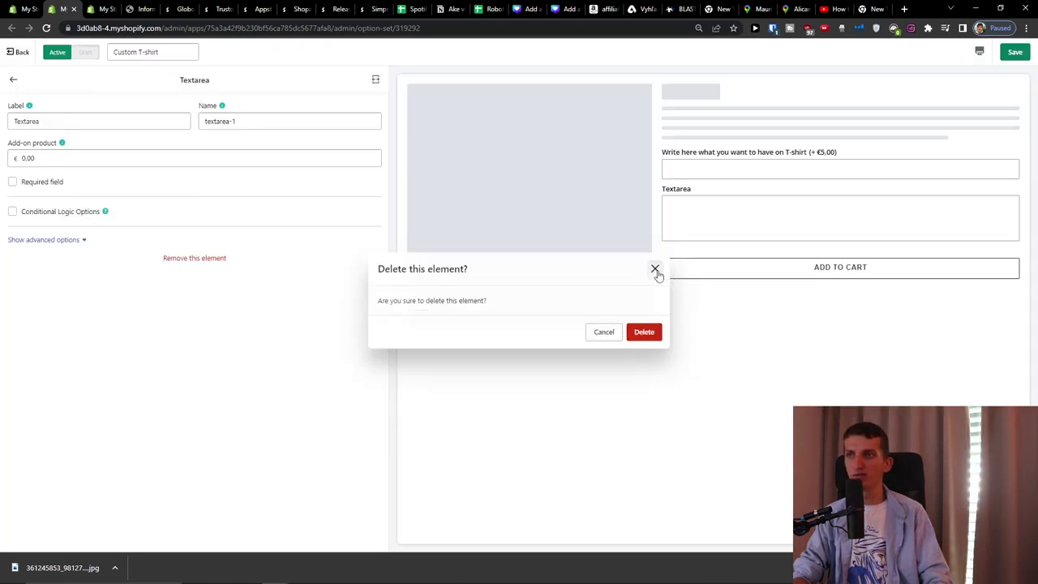
# - Enable the Textarea's conditional logic, inspect its field and comparison dropdowns, then delete it
pyautogui.click(12, 213)
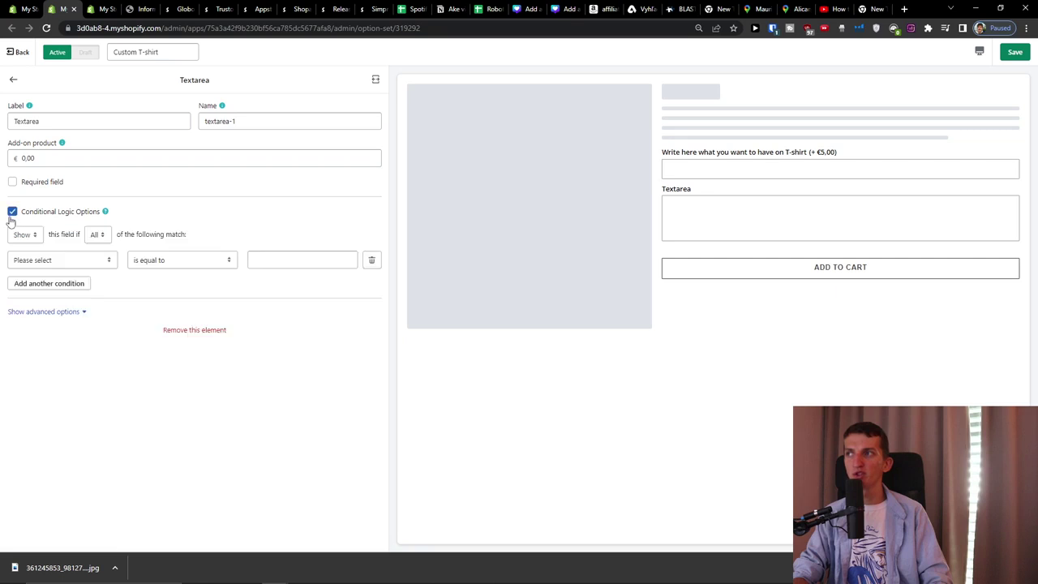
pyautogui.click(13, 213)
pyautogui.click(13, 213)
pyautogui.moveTo(104, 213)
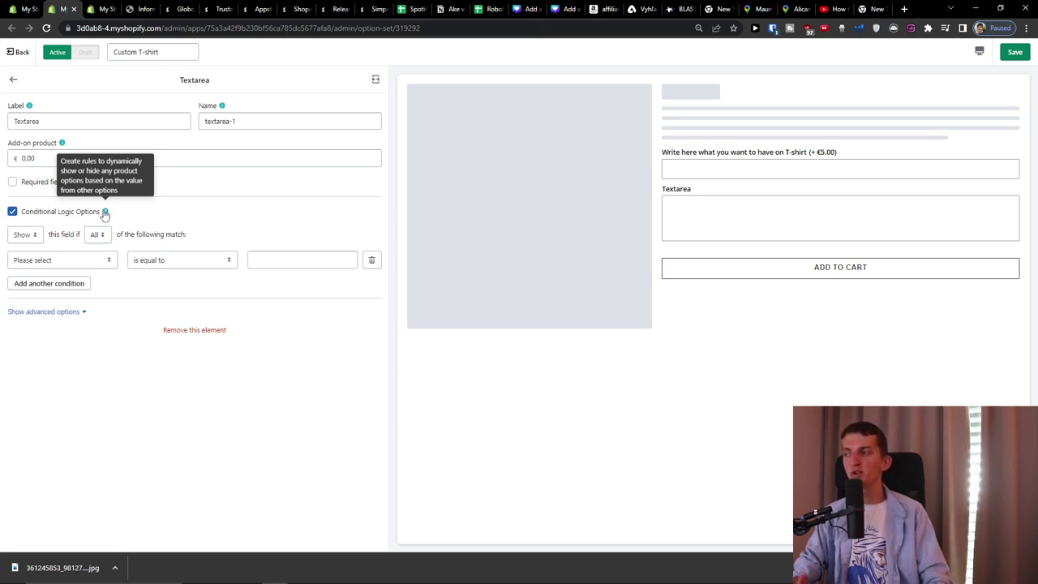
pyautogui.click(106, 261)
pyautogui.click(165, 262)
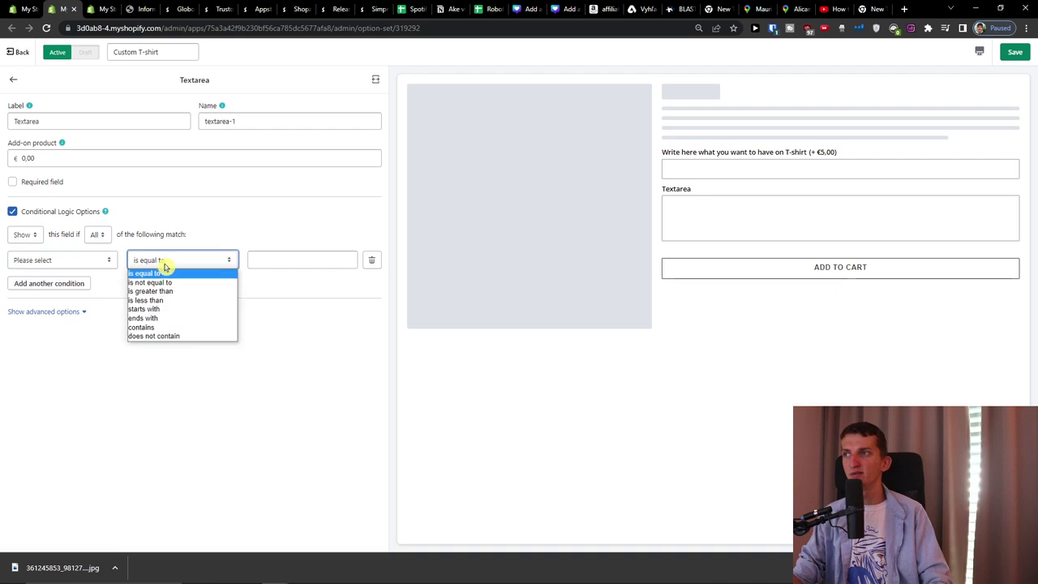
pyautogui.click(166, 262)
pyautogui.click(101, 261)
pyautogui.click(103, 262)
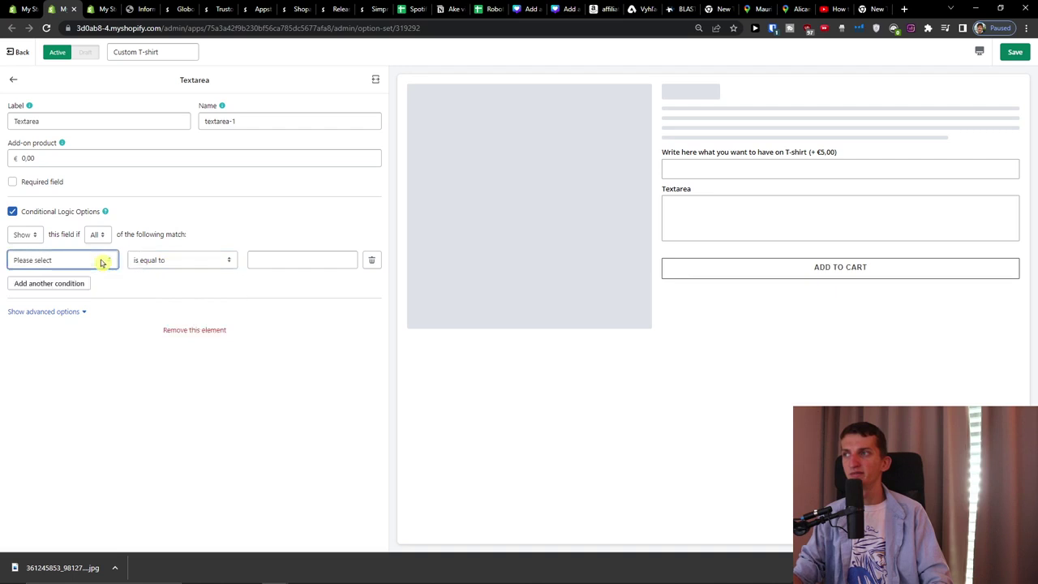
pyautogui.click(73, 264)
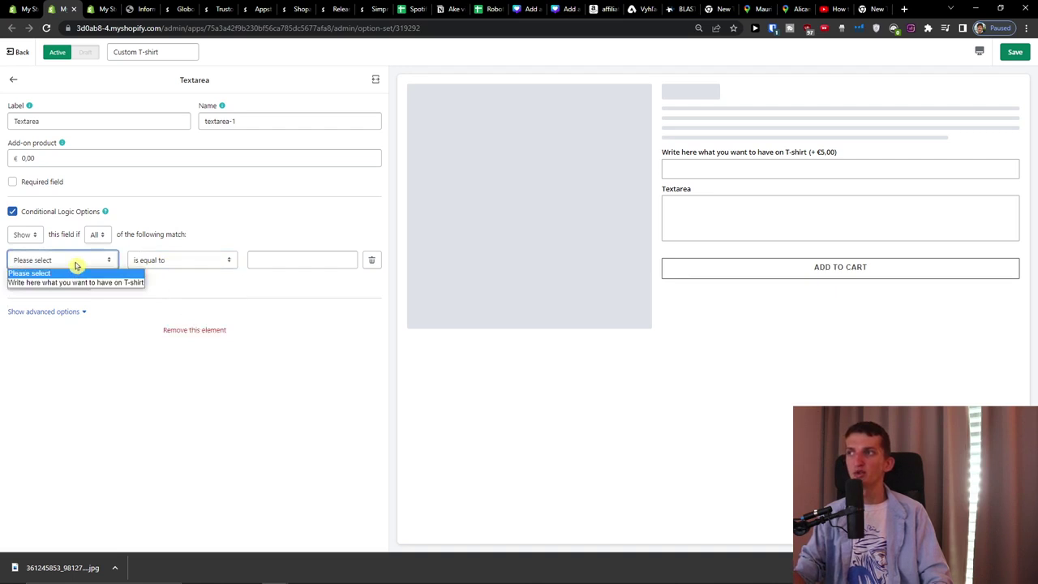
pyautogui.click(209, 332)
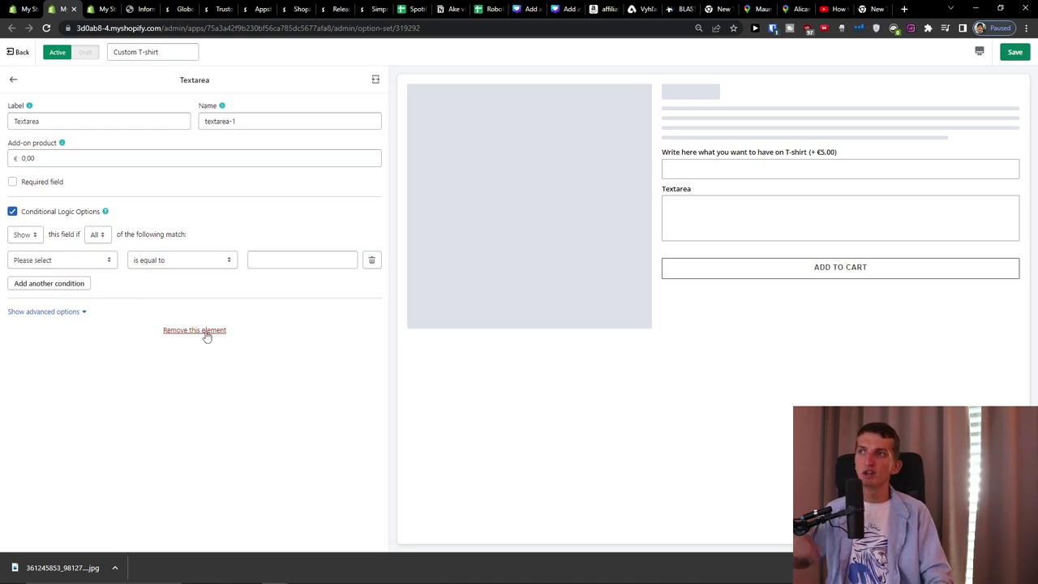
pyautogui.click(207, 332)
pyautogui.click(644, 326)
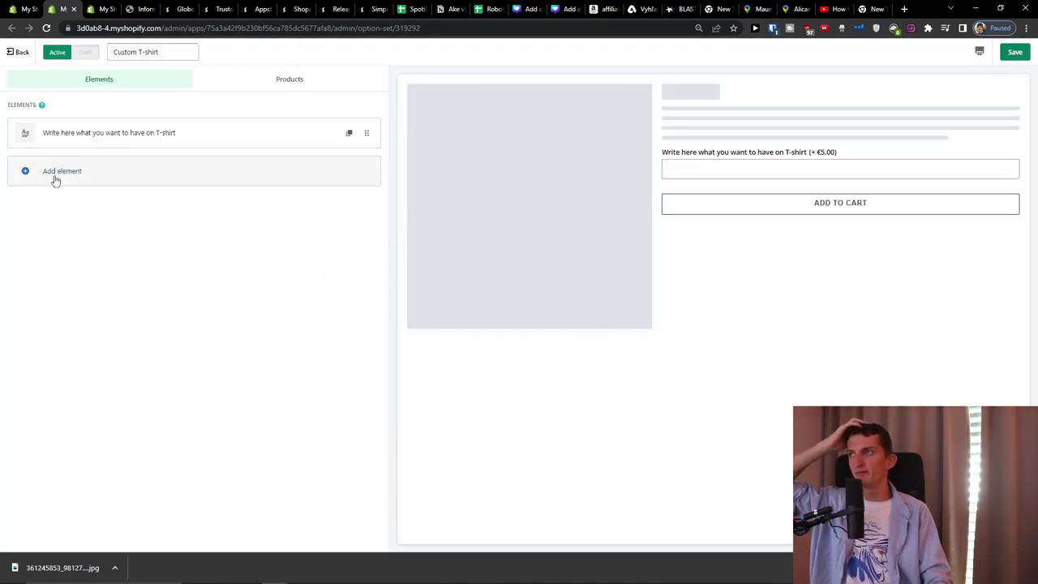
# - Try a Number element and delete it, then add a Datetime element below the T-shirt text field
pyautogui.click(53, 177)
pyautogui.click(114, 200)
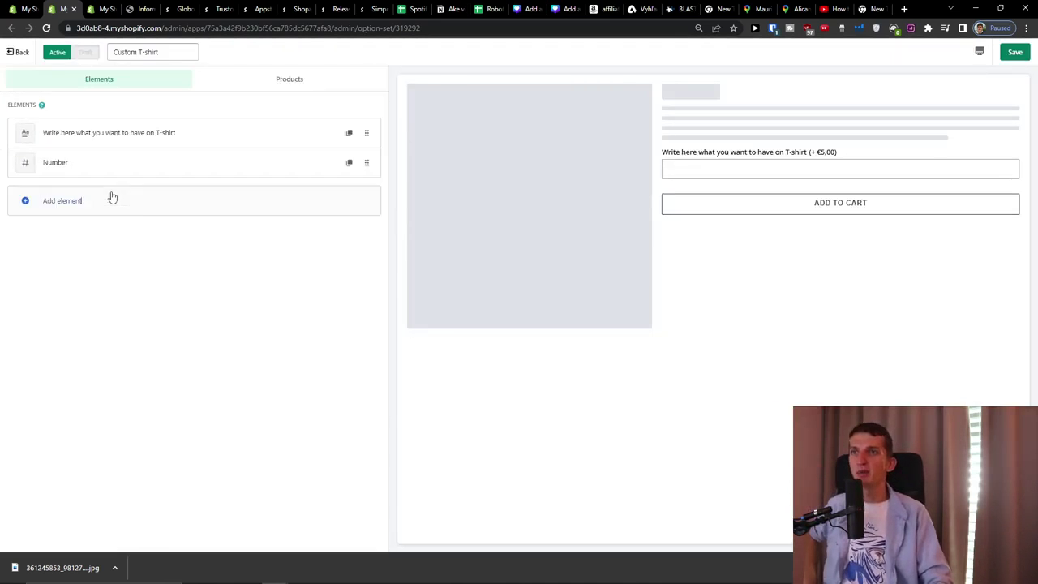
pyautogui.click(58, 165)
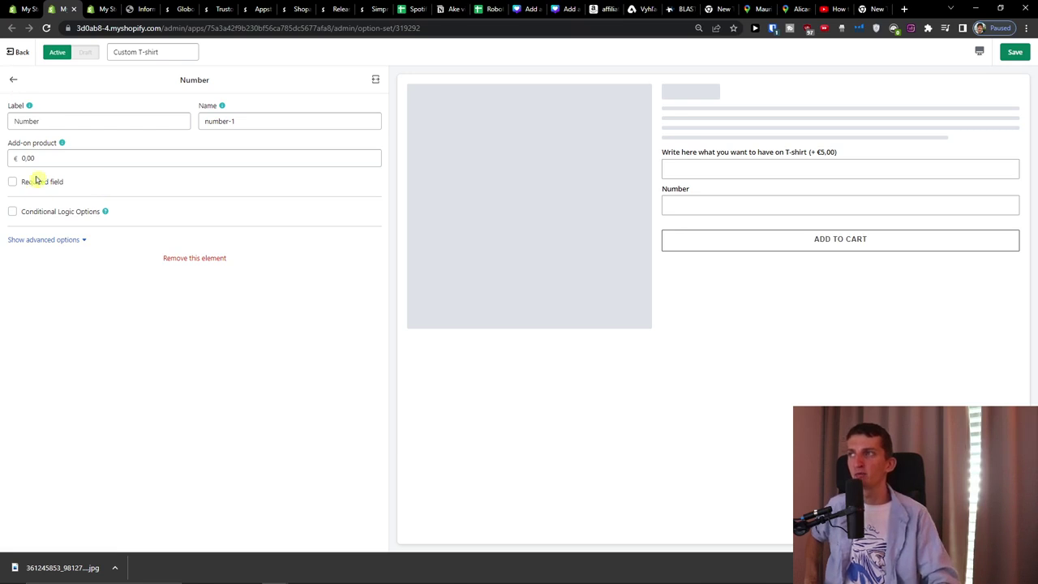
pyautogui.click(179, 260)
pyautogui.click(645, 328)
pyautogui.click(130, 172)
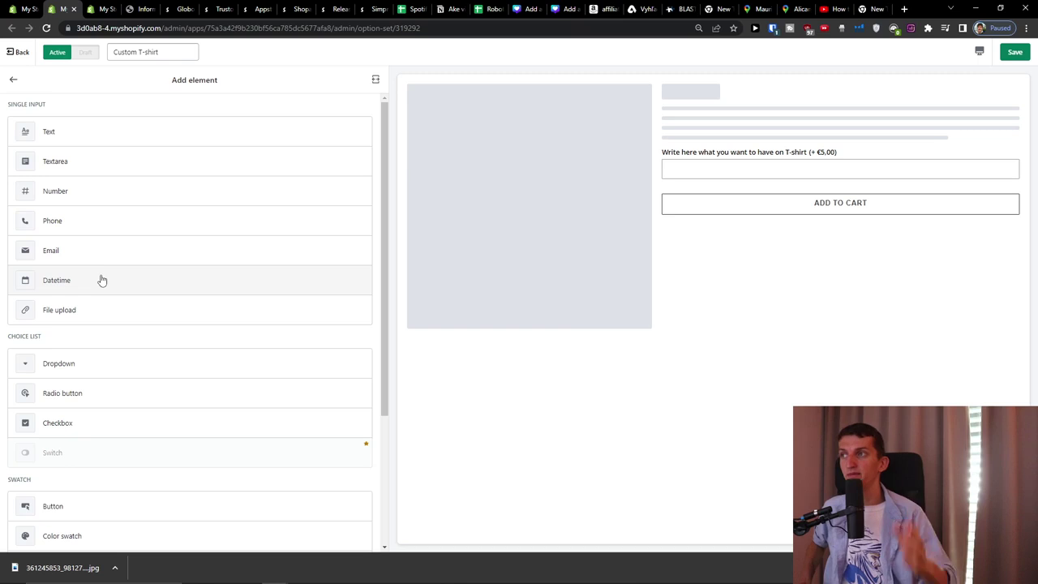
pyautogui.click(125, 280)
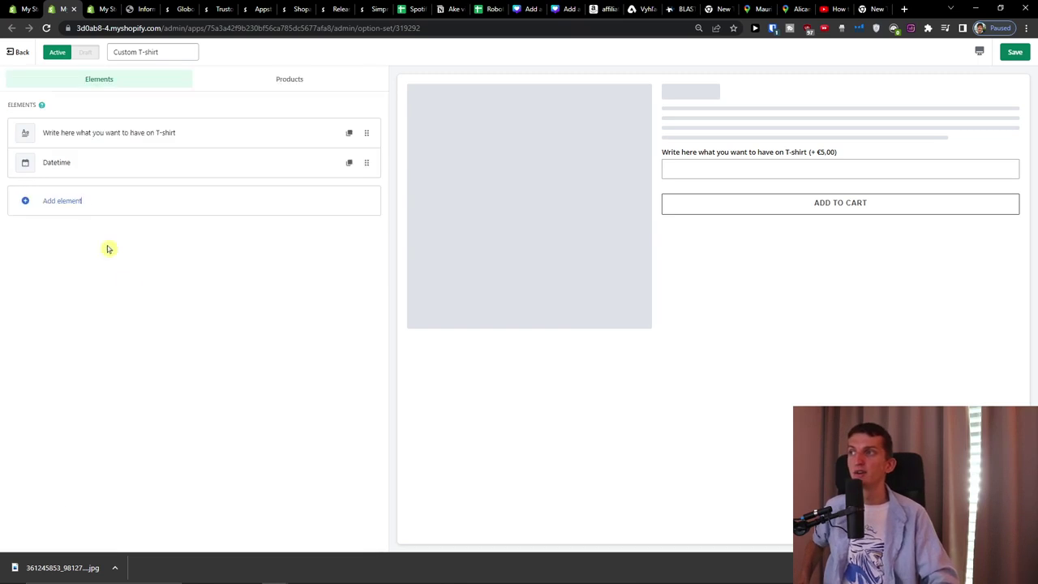
# - Relabel the Datetime field 'When you would like to come and get it?'
pyautogui.click(130, 167)
pyautogui.doubleClick(92, 118)
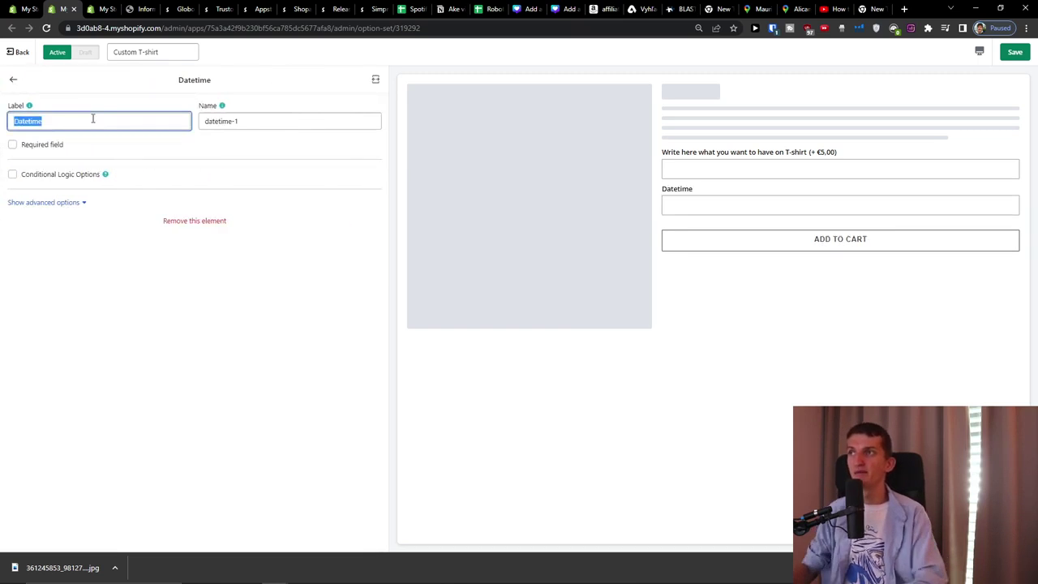
pyautogui.write('When you would like to come a')
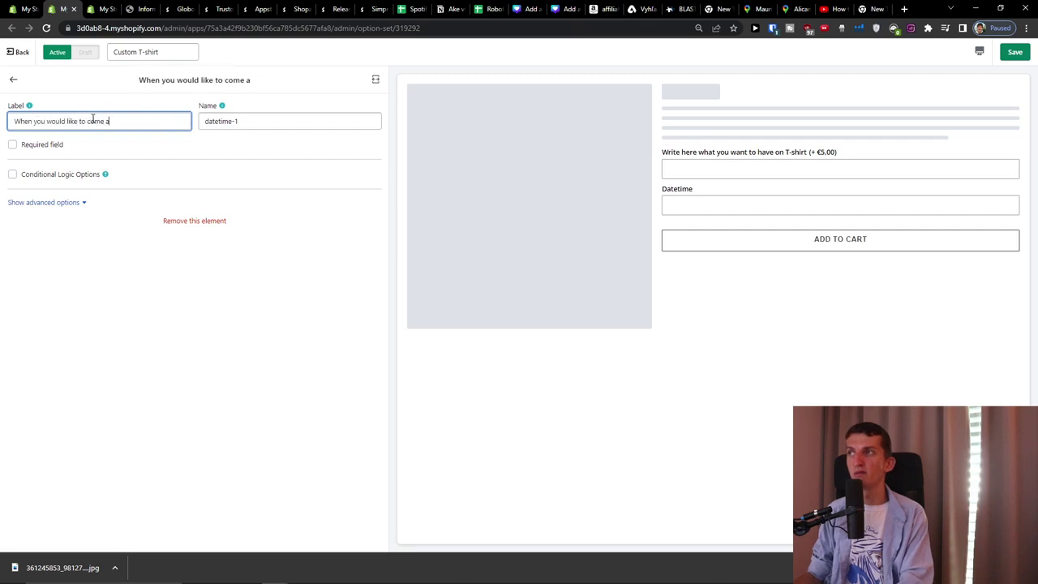
pyautogui.write('nd get it?')
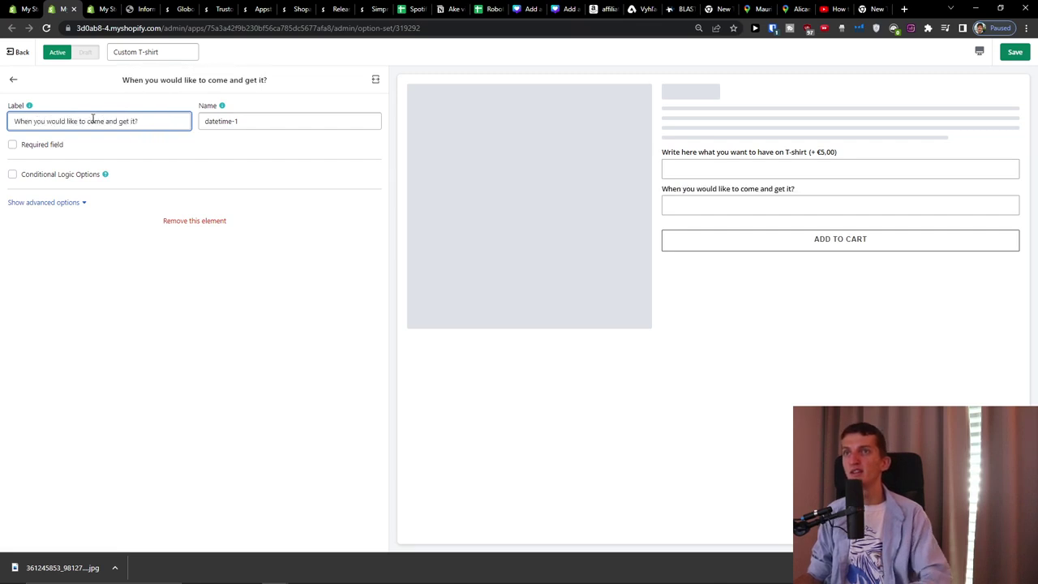
pyautogui.click(15, 81)
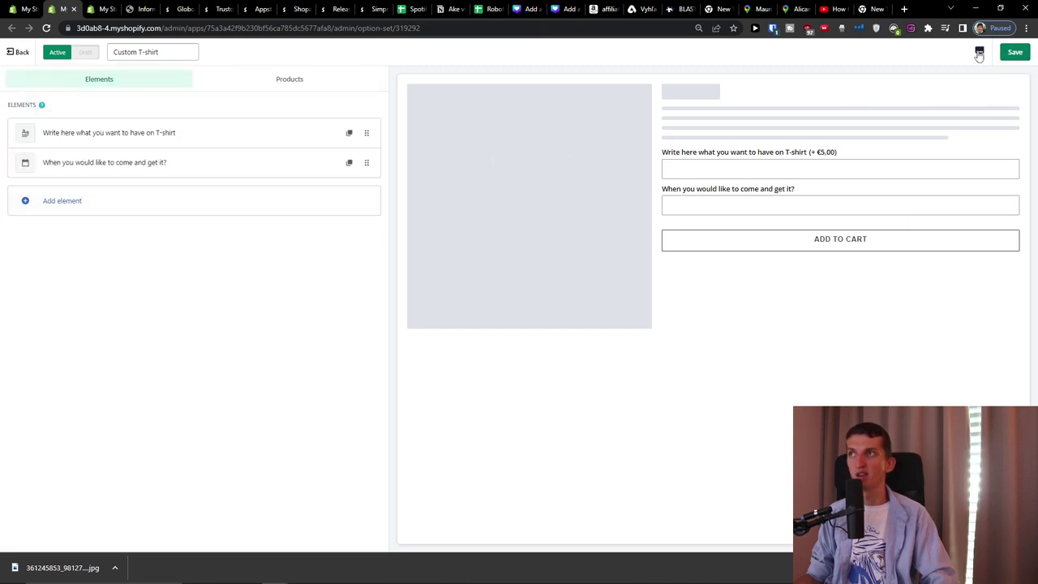
pyautogui.click(34, 191)
# - Add a Dropdown element from the Choice list section and open its label for editing
pyautogui.scroll(-1, 121, 283)
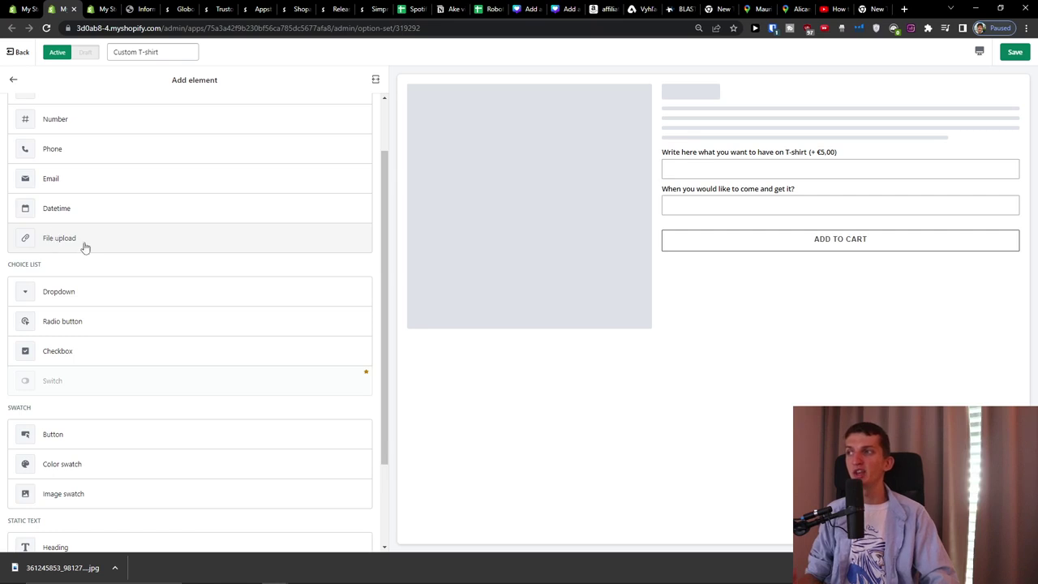
pyautogui.scroll(-1, 85, 246)
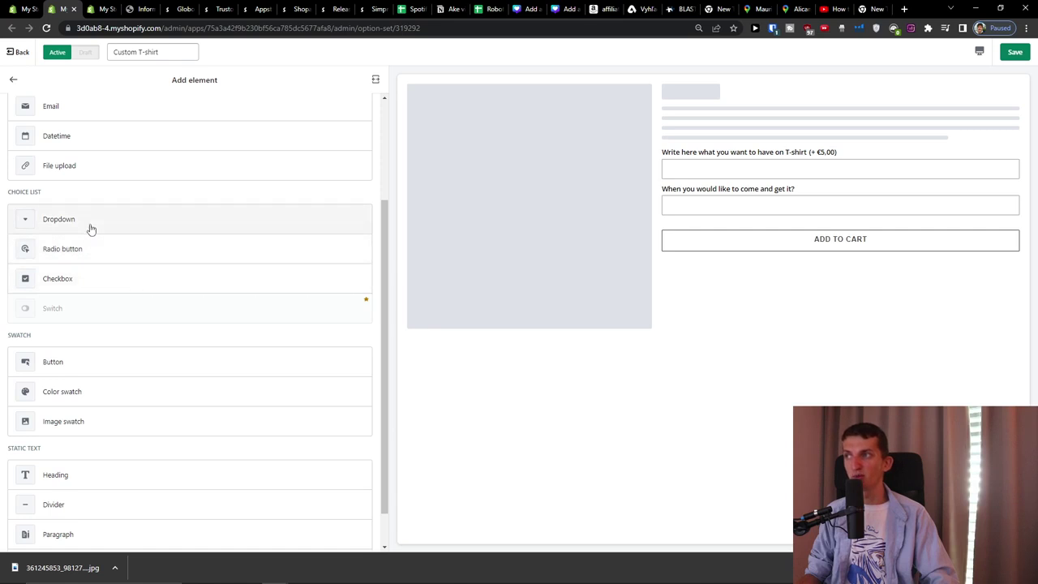
pyautogui.click(90, 230)
pyautogui.click(81, 199)
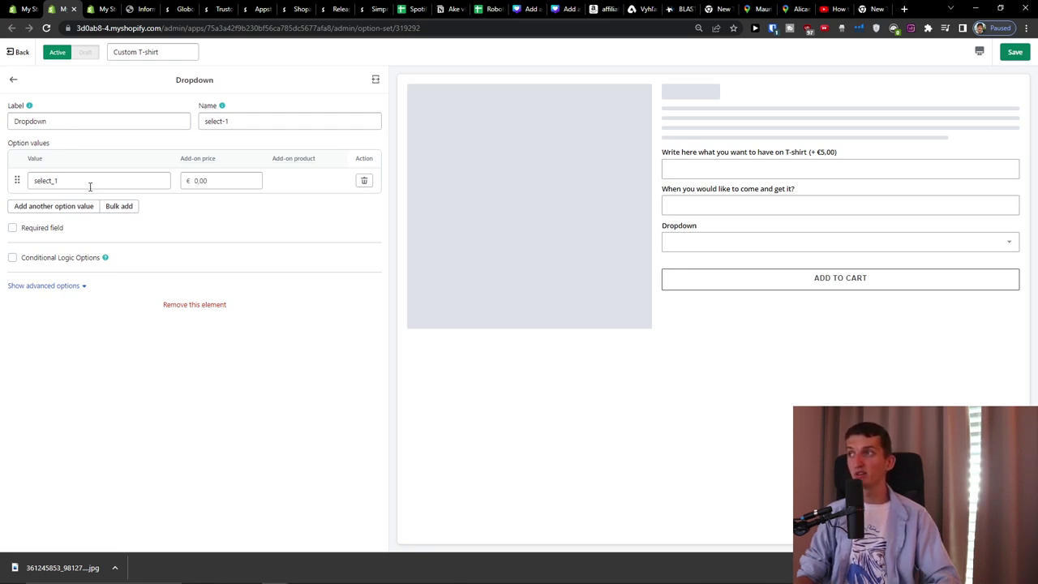
pyautogui.click(50, 122)
# - Label the dropdown 'Quality of material' with Option 1 SUPER QUALITY, Option 2 AVERAGE, OPTION 3 NOT THAT GOOD
pyautogui.doubleClick(50, 121)
pyautogui.write('Quality of material')
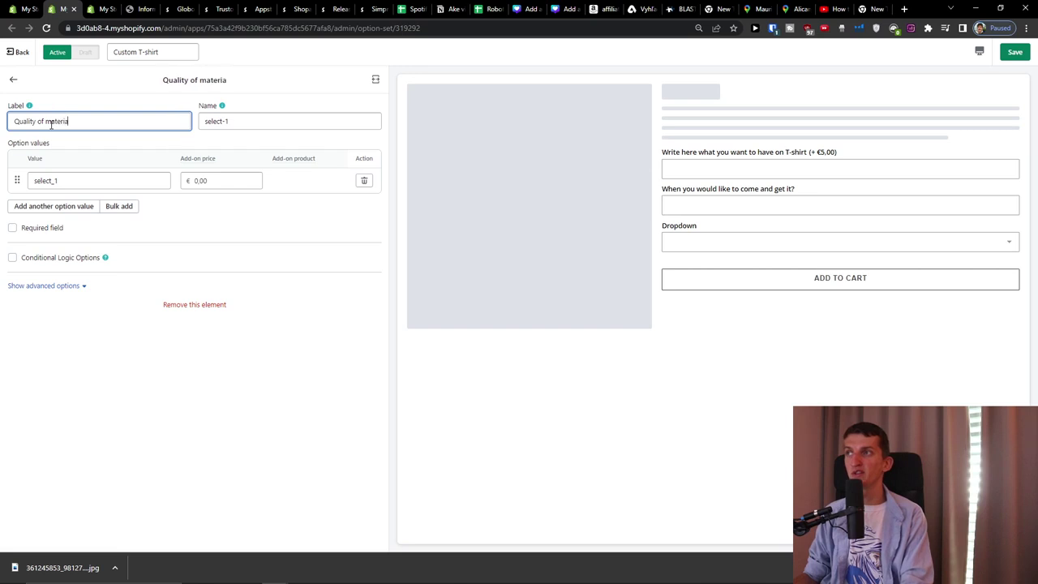
pyautogui.click(56, 177)
pyautogui.doubleClick(56, 177)
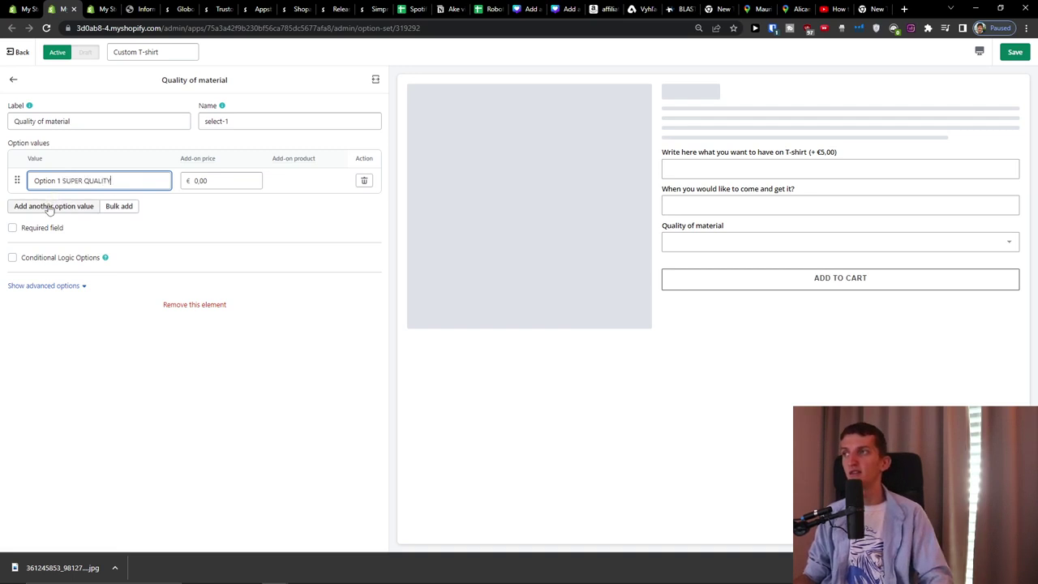
pyautogui.click(51, 206)
pyautogui.doubleClick(74, 206)
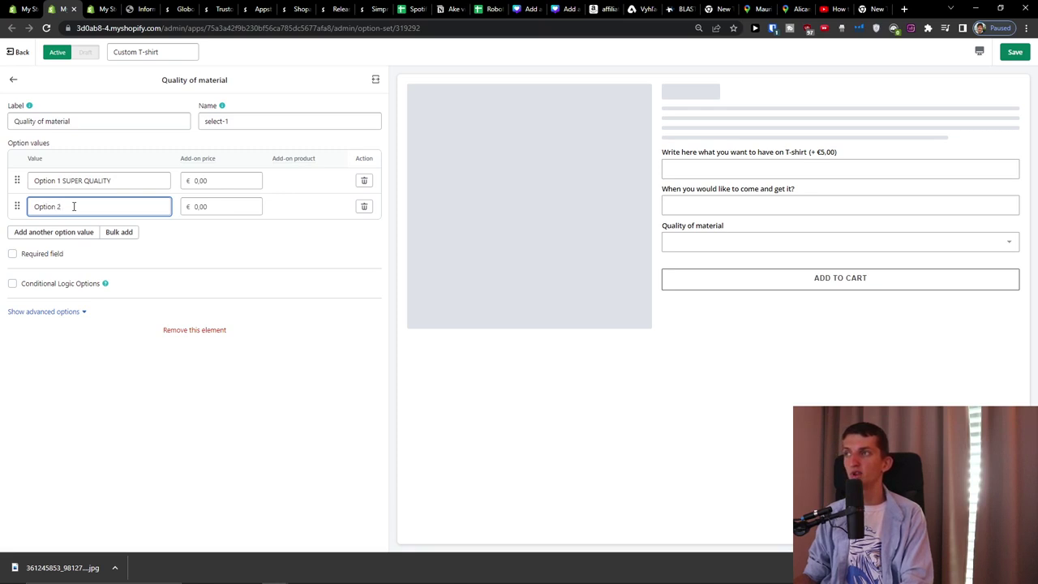
pyautogui.click(72, 234)
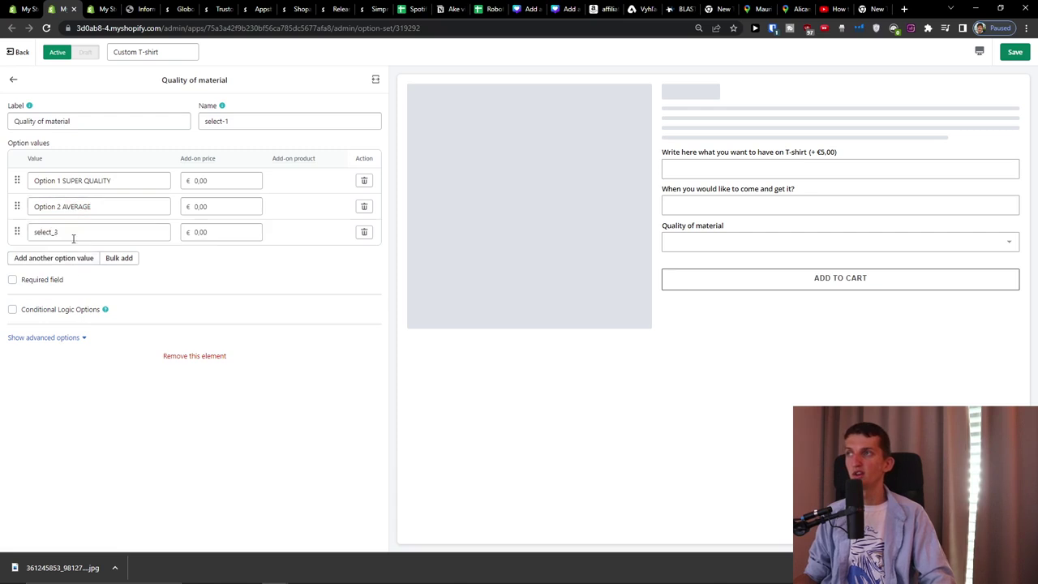
pyautogui.doubleClick(67, 236)
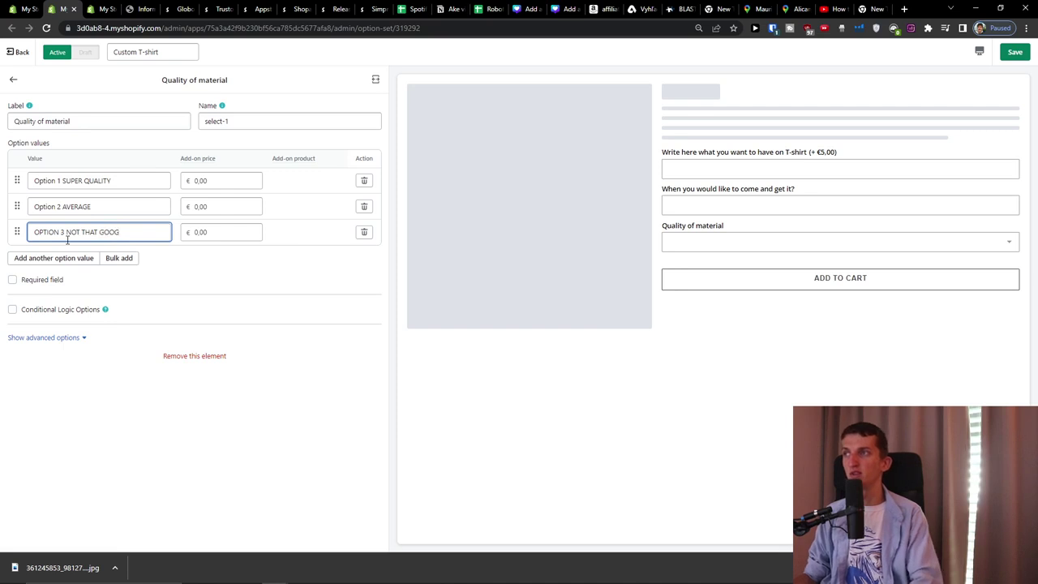
pyautogui.click(241, 181)
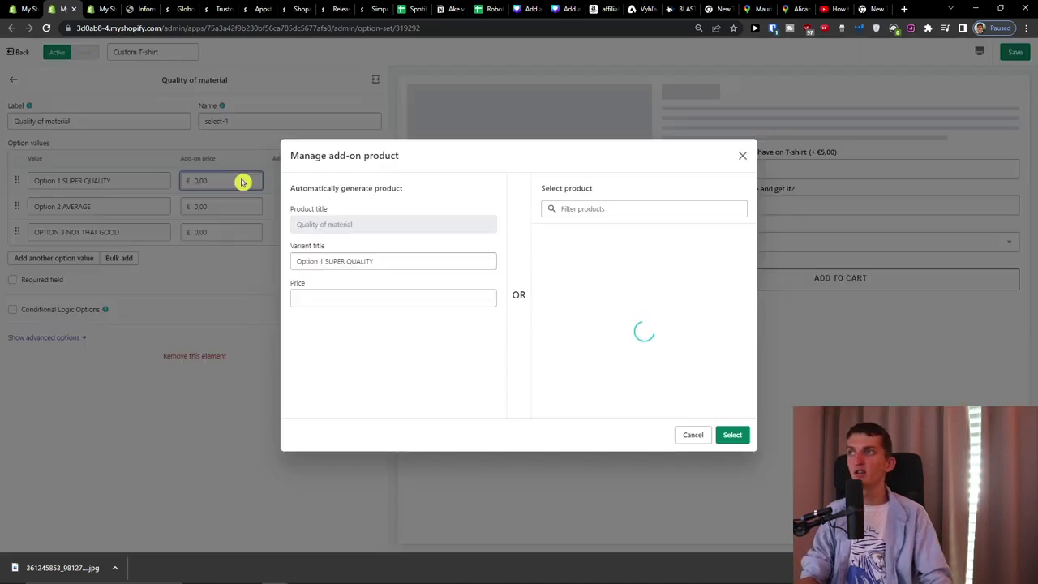
# - Give the three material choices add-on prices of €5, €4 and €3
pyautogui.write('5')
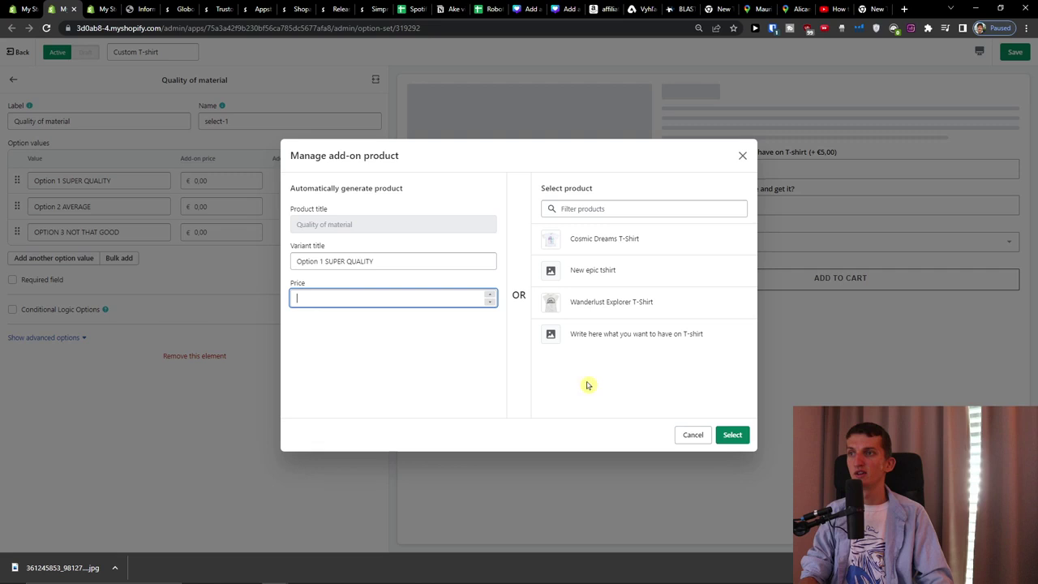
pyautogui.click(732, 434)
pyautogui.click(212, 207)
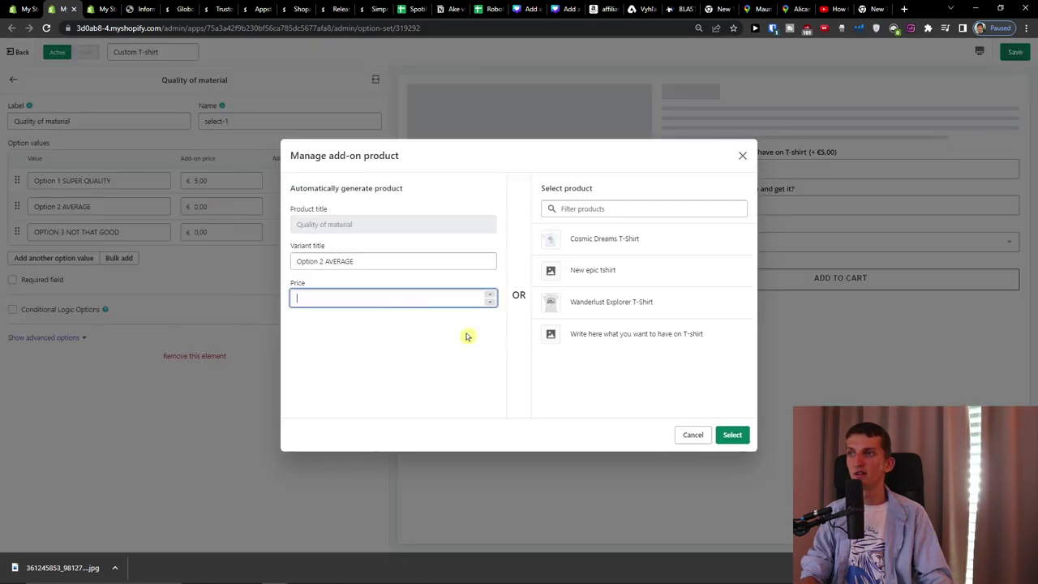
pyautogui.write('4')
pyautogui.click(714, 435)
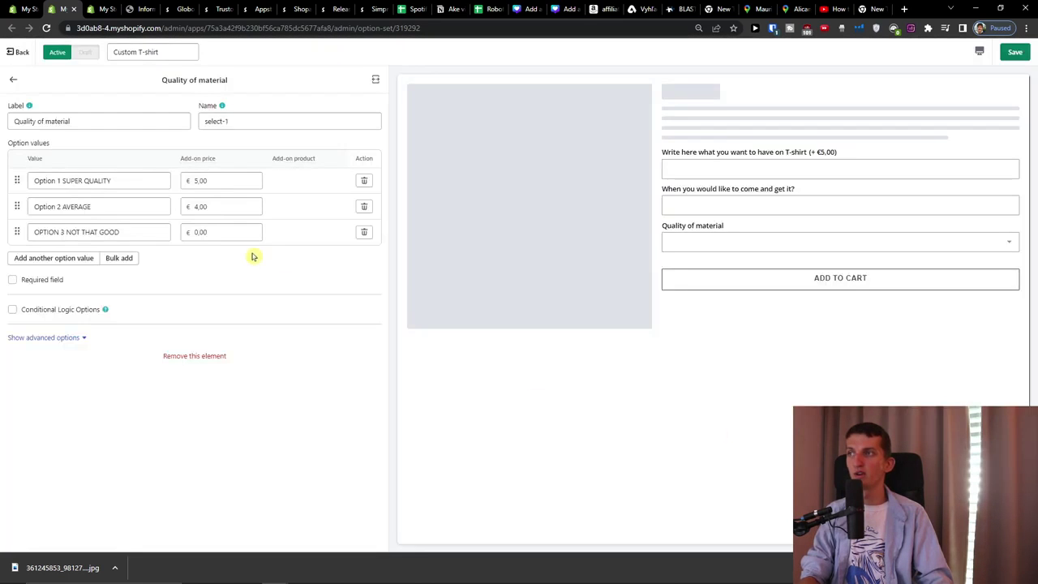
pyautogui.click(251, 235)
pyautogui.write('3')
pyautogui.click(730, 433)
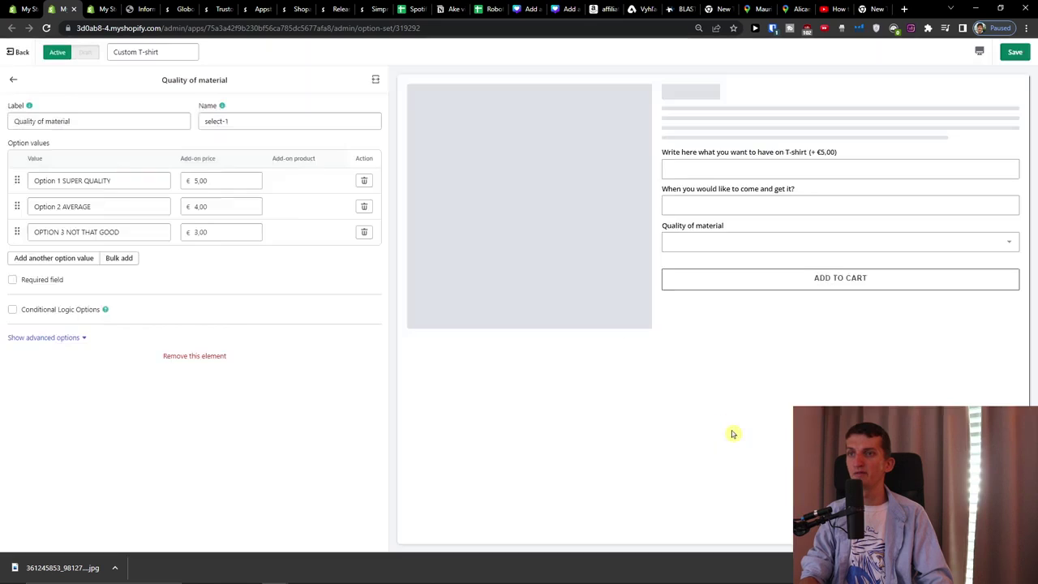
# - Save the Custom T-shirt option set and return to its element list
pyautogui.click(1014, 52)
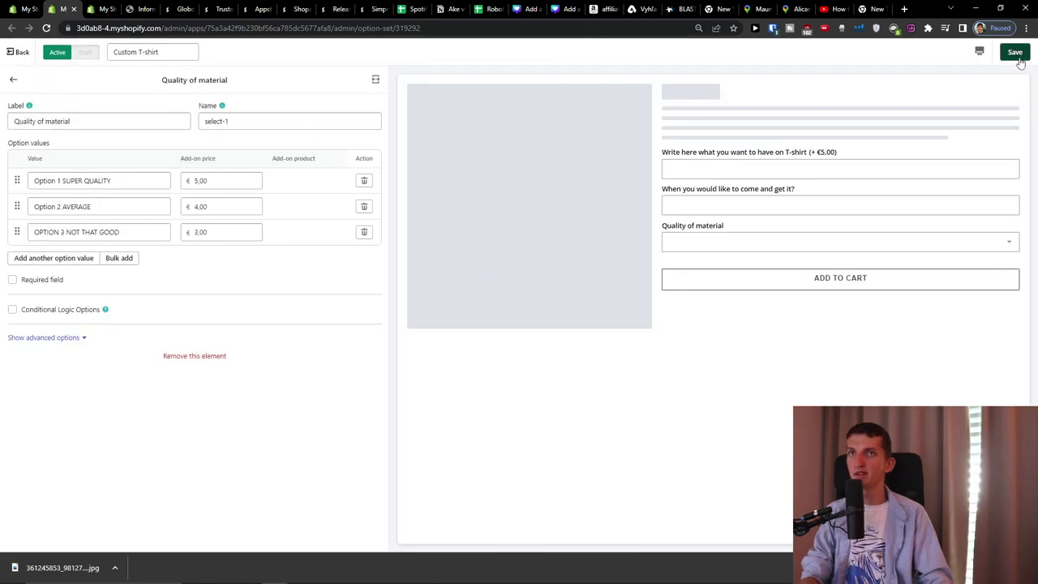
pyautogui.click(12, 81)
pyautogui.click(77, 230)
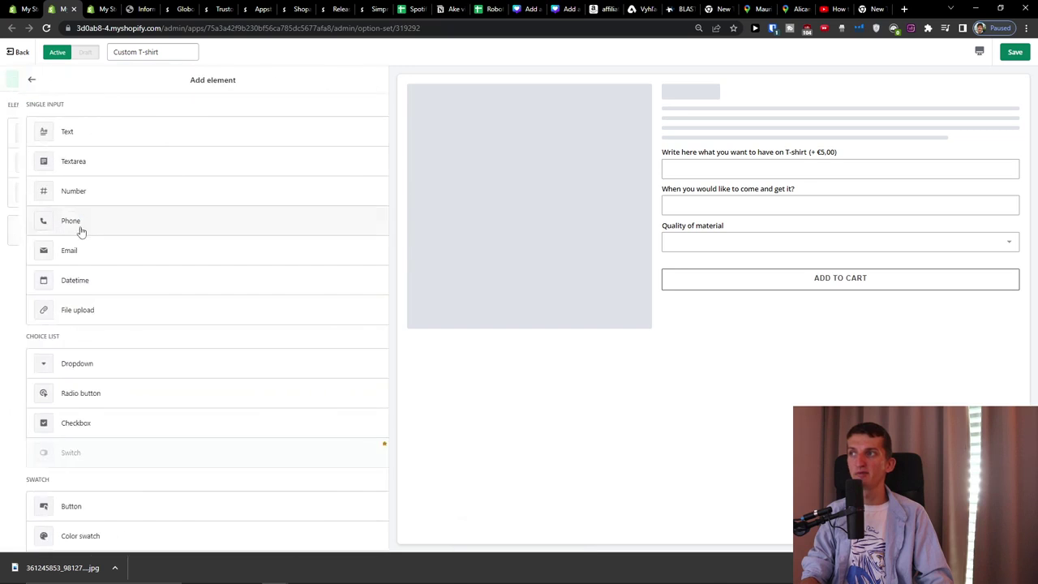
# - Add a Radio button element with value radio_1, then view the App Store listing screenshots
pyautogui.scroll(-2, 97, 284)
pyautogui.click(110, 328)
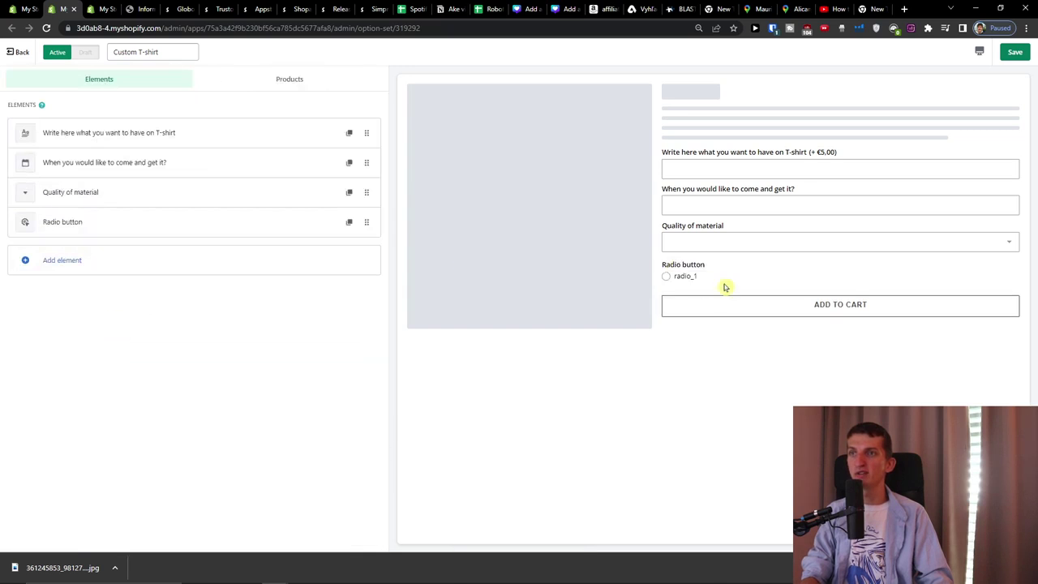
pyautogui.click(124, 234)
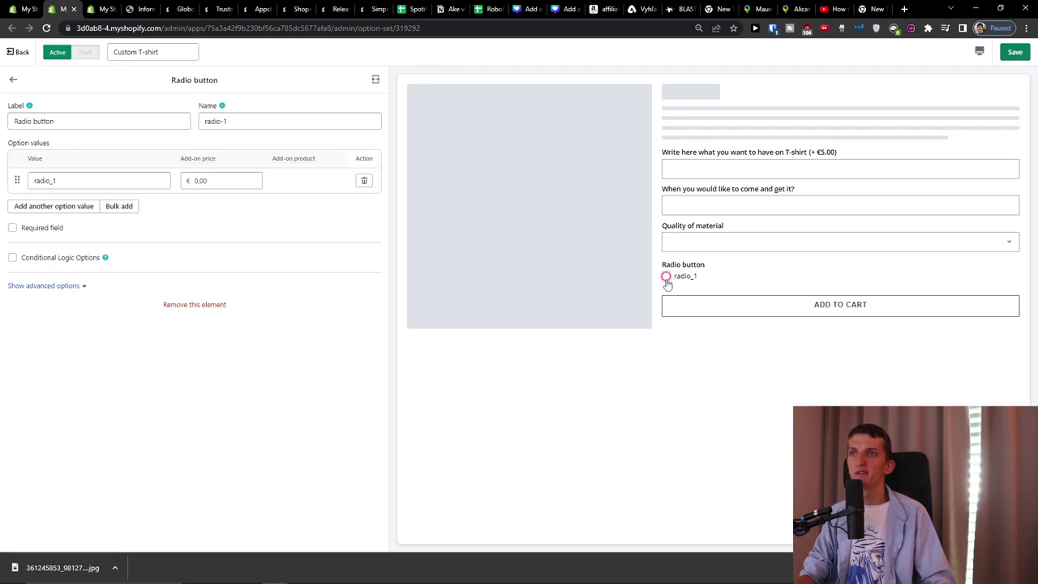
pyautogui.click(180, 9)
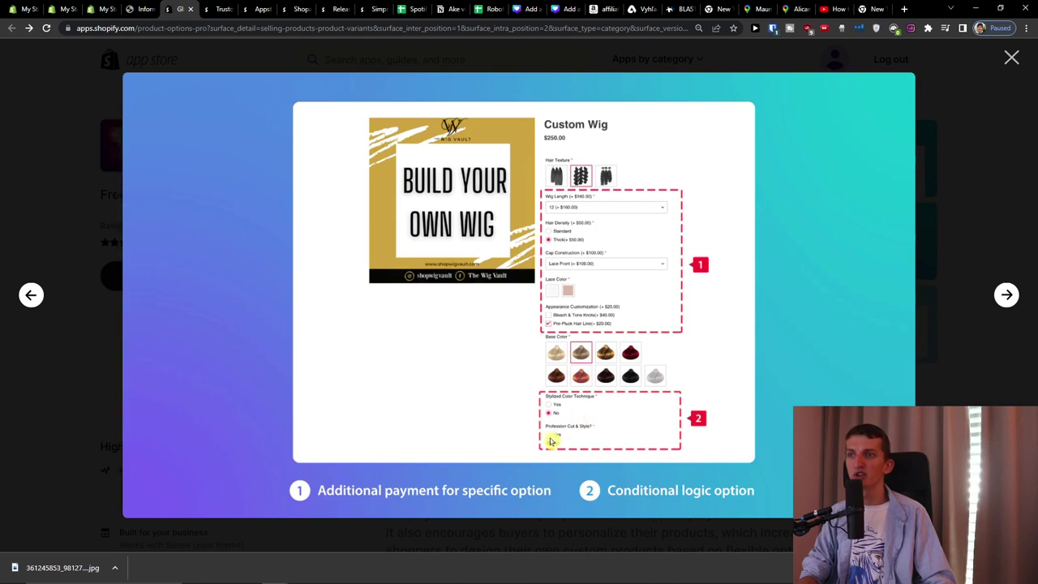
# - Browse the listing screenshots to the option-set elements image, then return to the Radio button settings
pyautogui.press('Right')
pyautogui.press('Right')
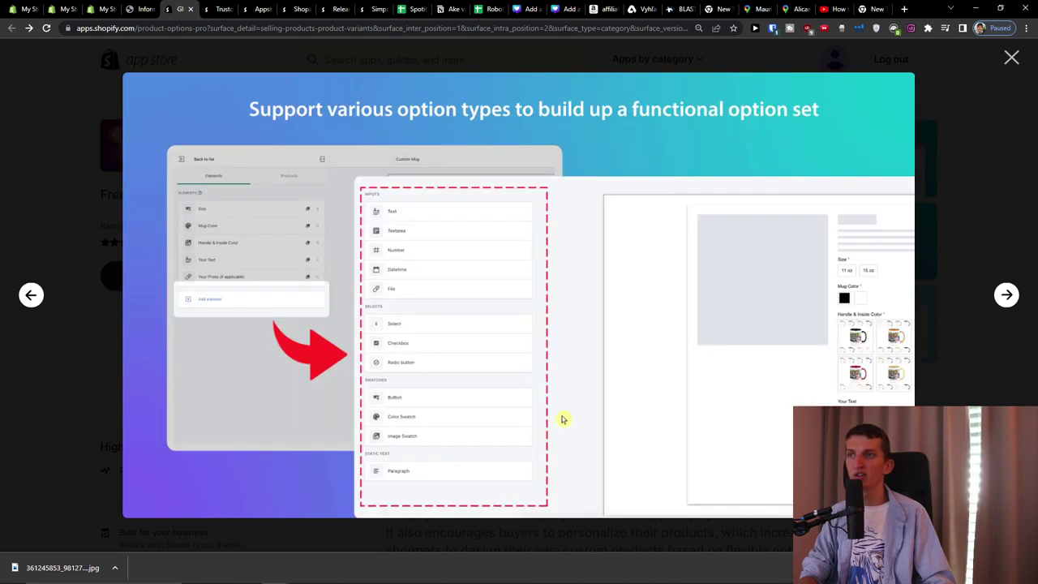
pyautogui.press('Right')
pyautogui.press('Right')
pyautogui.press('Left')
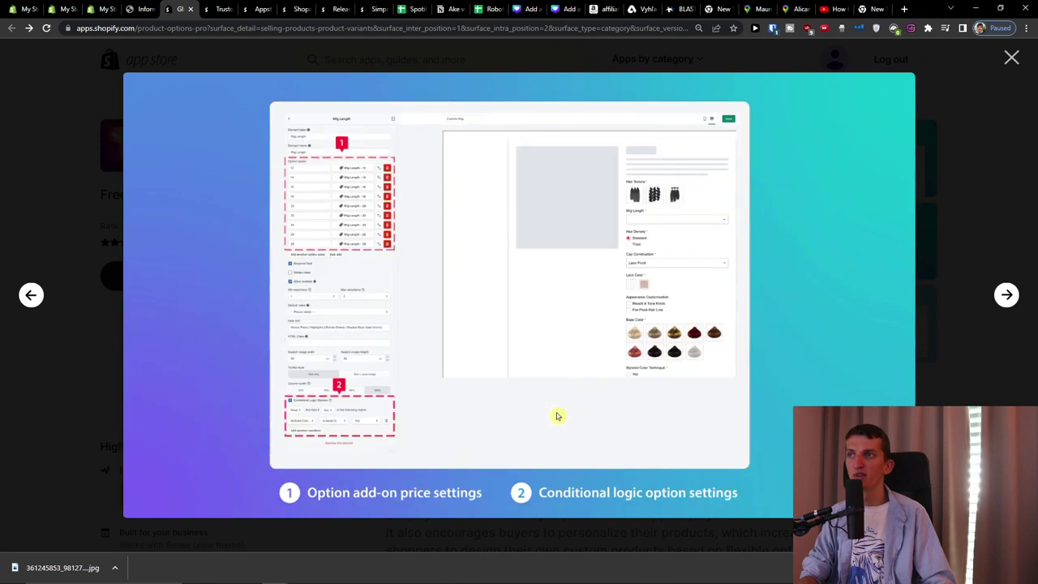
pyautogui.press('Right')
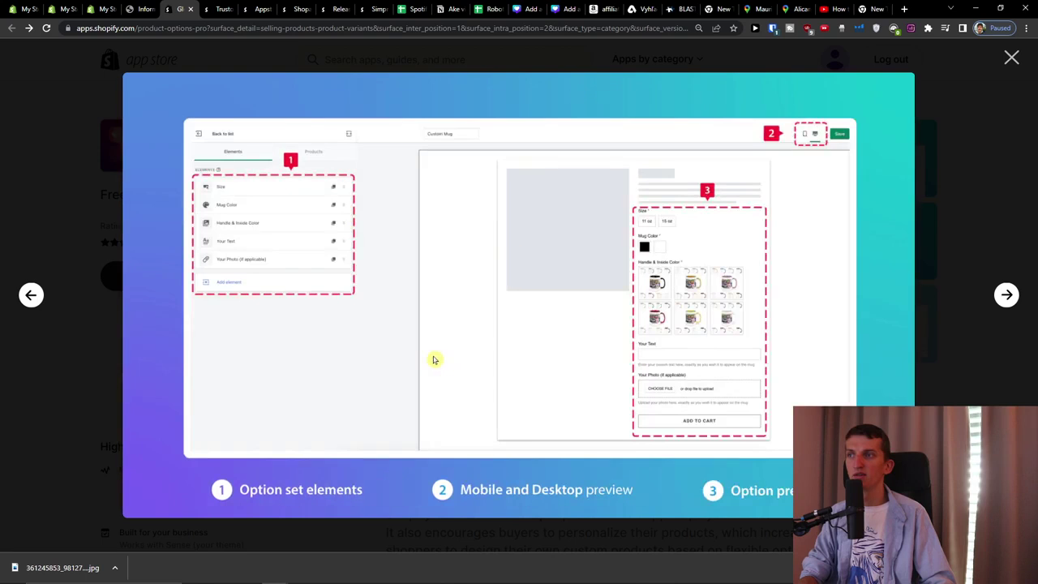
pyautogui.press('Right')
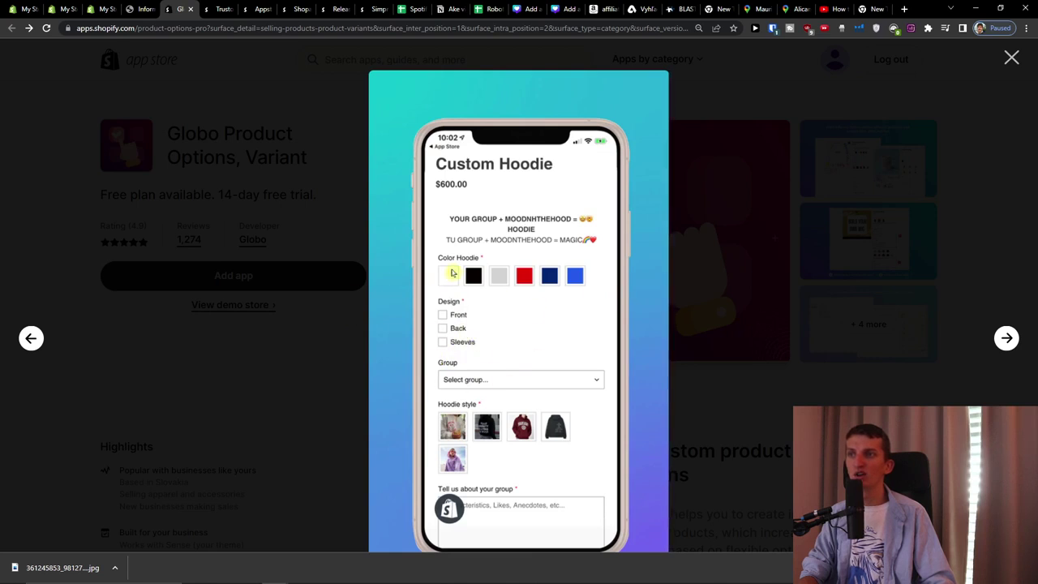
pyautogui.click(31, 8)
pyautogui.click(55, 8)
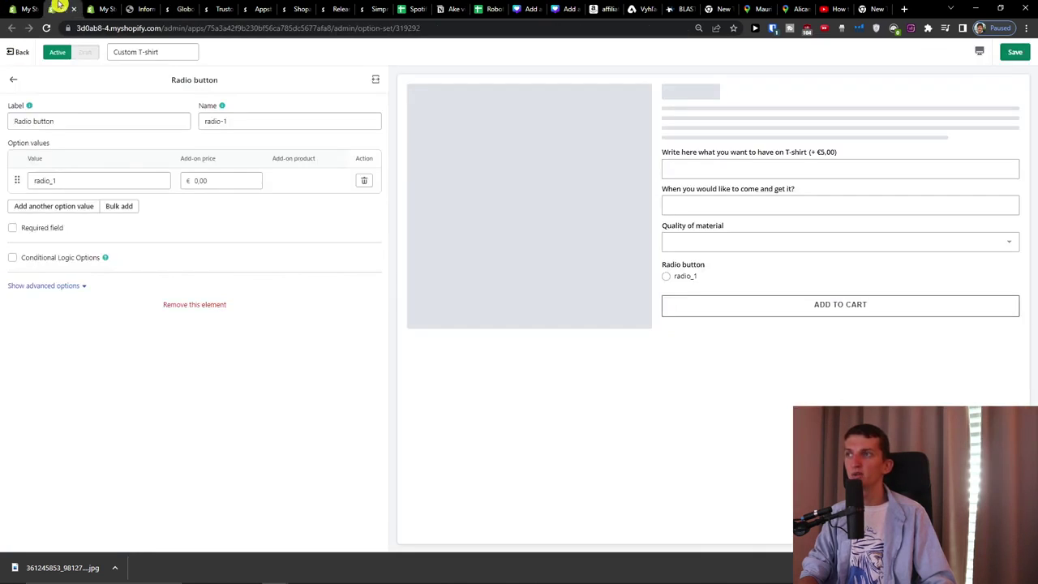
# - Add a Checkbox element to the Custom T-shirt option set
pyautogui.click(16, 78)
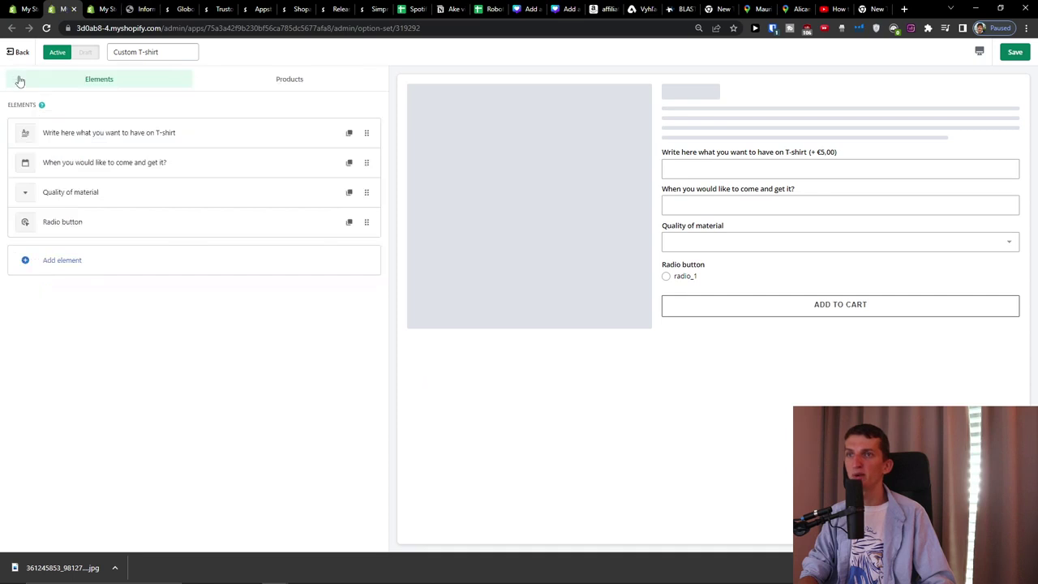
pyautogui.click(72, 256)
pyautogui.scroll(-2, 166, 300)
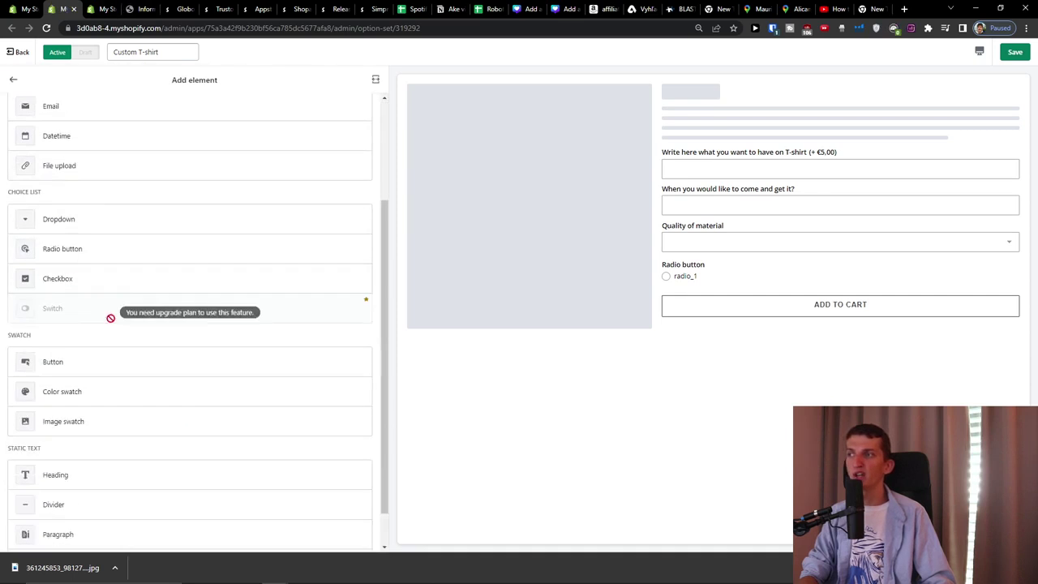
pyautogui.click(74, 280)
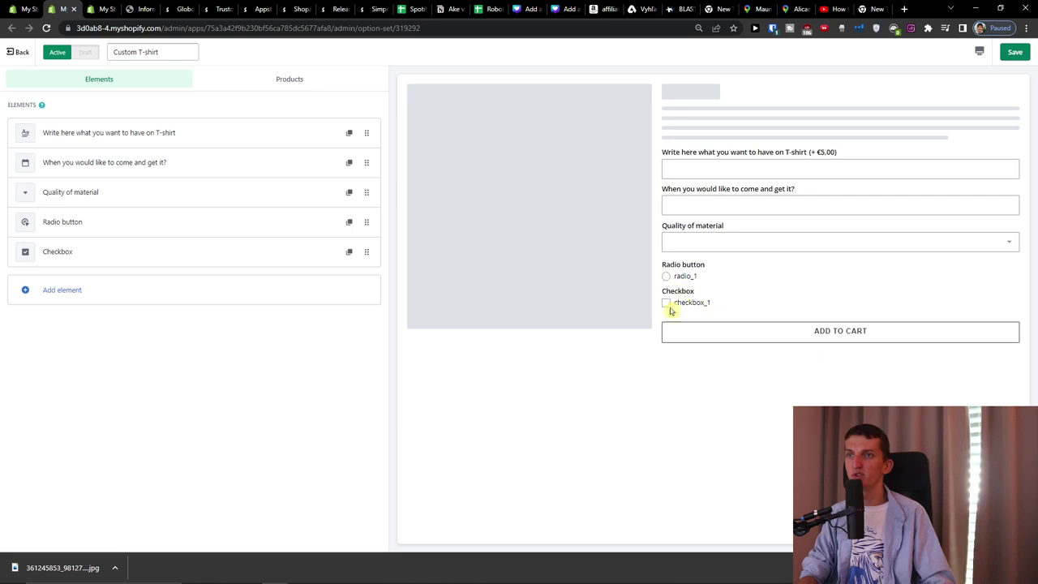
# - Add a Button swatch element, then delete it again
pyautogui.click(90, 290)
pyautogui.scroll(-3, 160, 284)
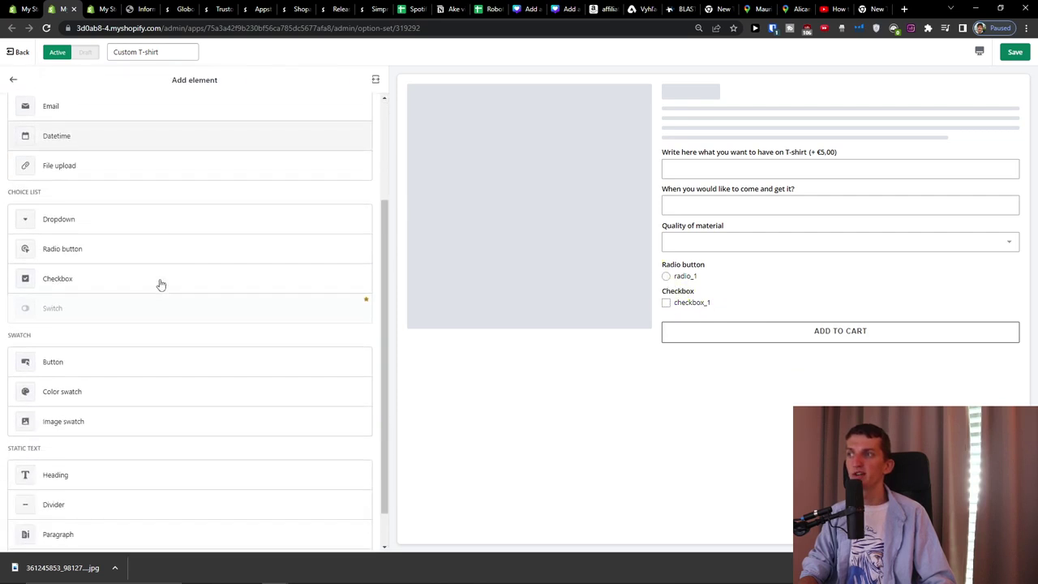
pyautogui.scroll(-1, 161, 284)
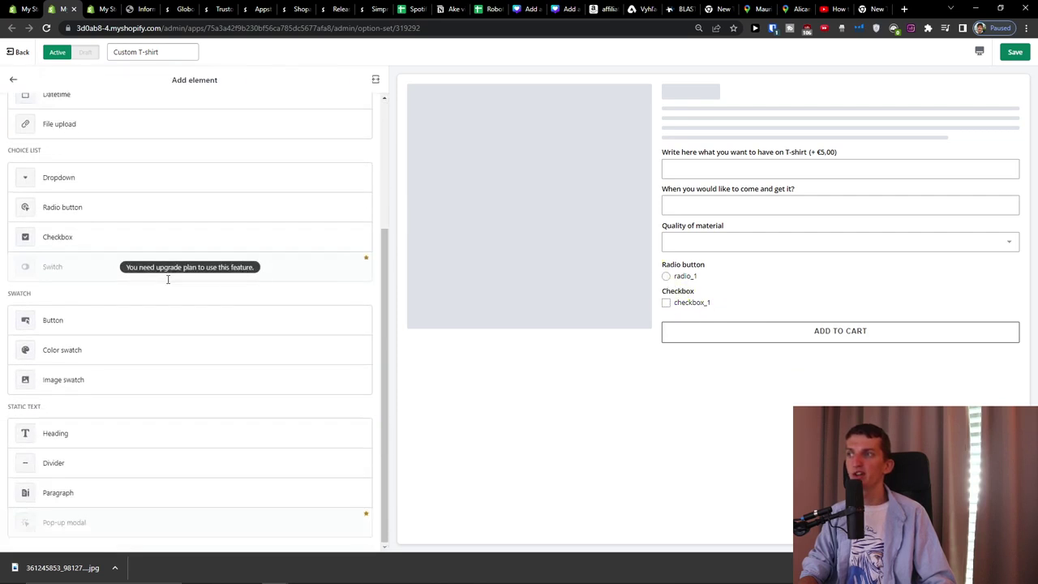
pyautogui.click(76, 320)
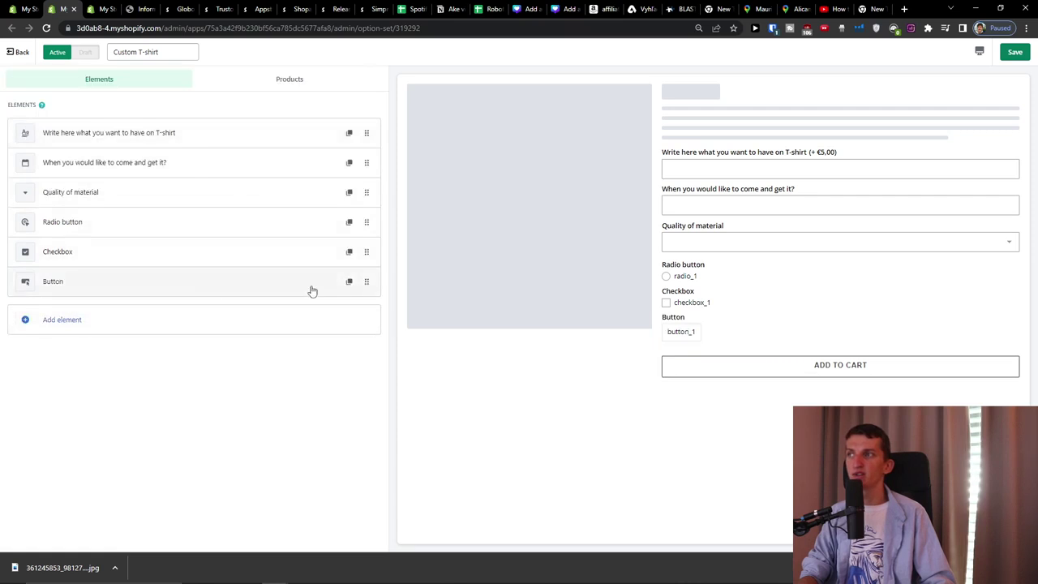
pyautogui.click(267, 284)
pyautogui.click(174, 307)
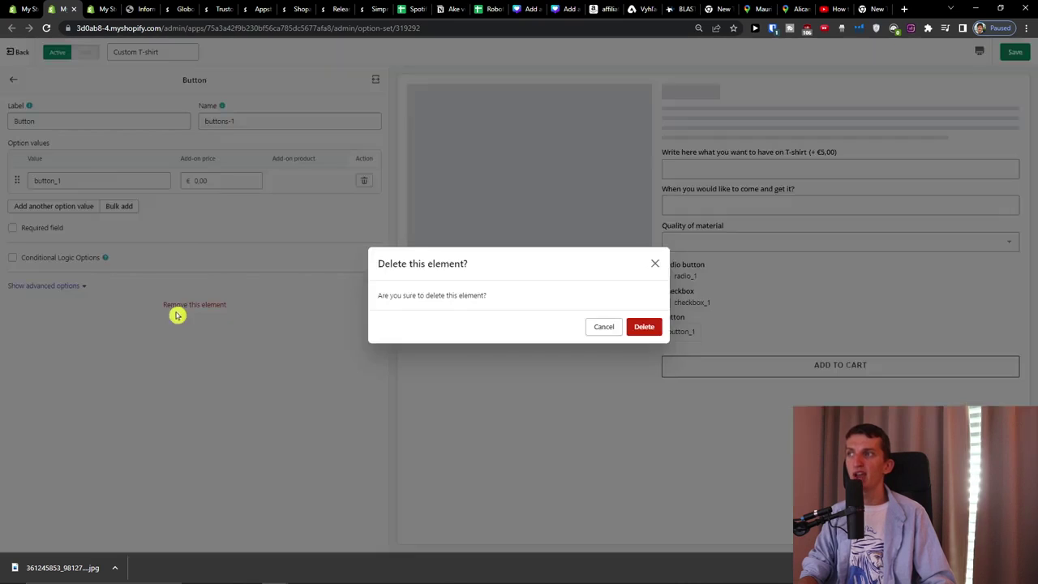
pyautogui.click(654, 325)
# - Add a Color swatch element from the element types list
pyautogui.click(133, 288)
pyautogui.scroll(-4, 89, 280)
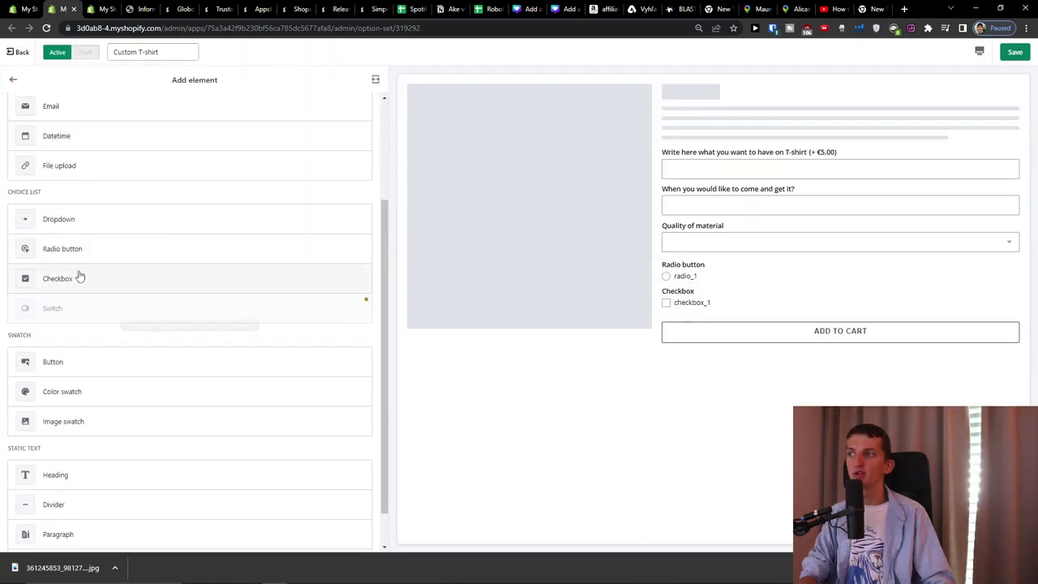
pyautogui.scroll(-1, 103, 284)
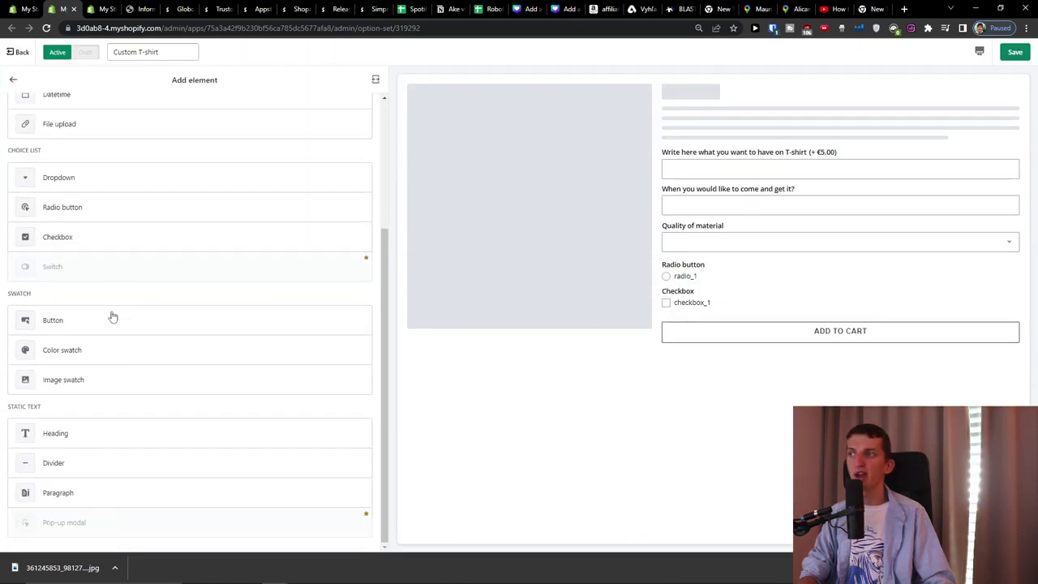
pyautogui.click(90, 357)
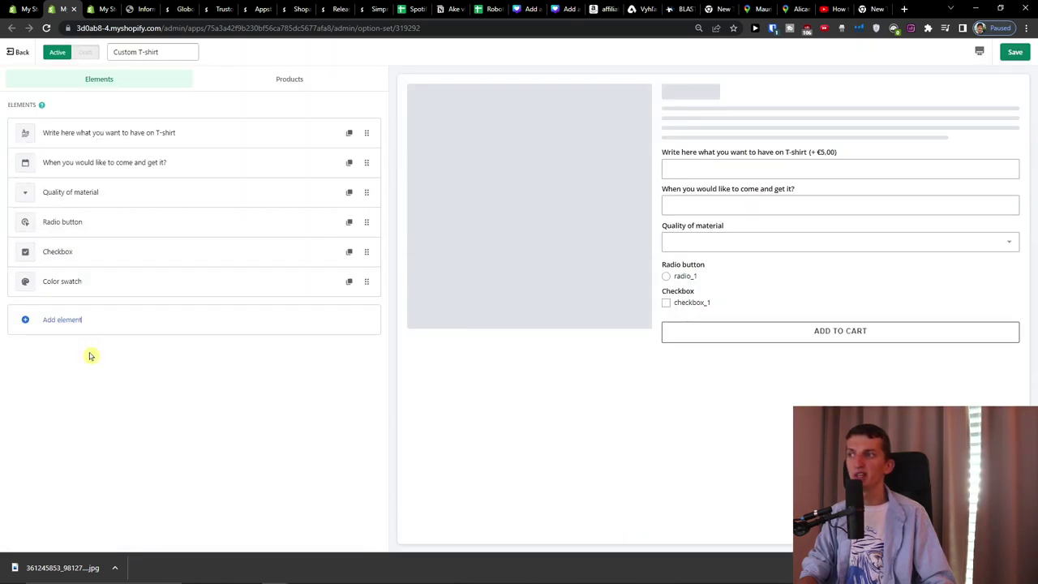
# - Add a second swatch value, color_2, coloured red
pyautogui.click(85, 282)
pyautogui.click(41, 209)
pyautogui.click(46, 212)
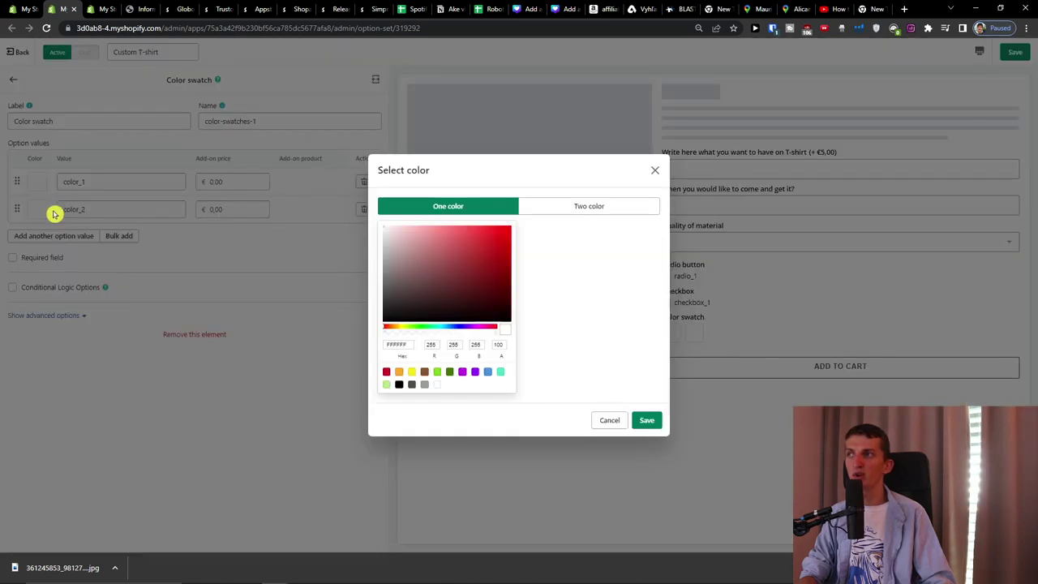
pyautogui.click(475, 265)
pyautogui.click(647, 420)
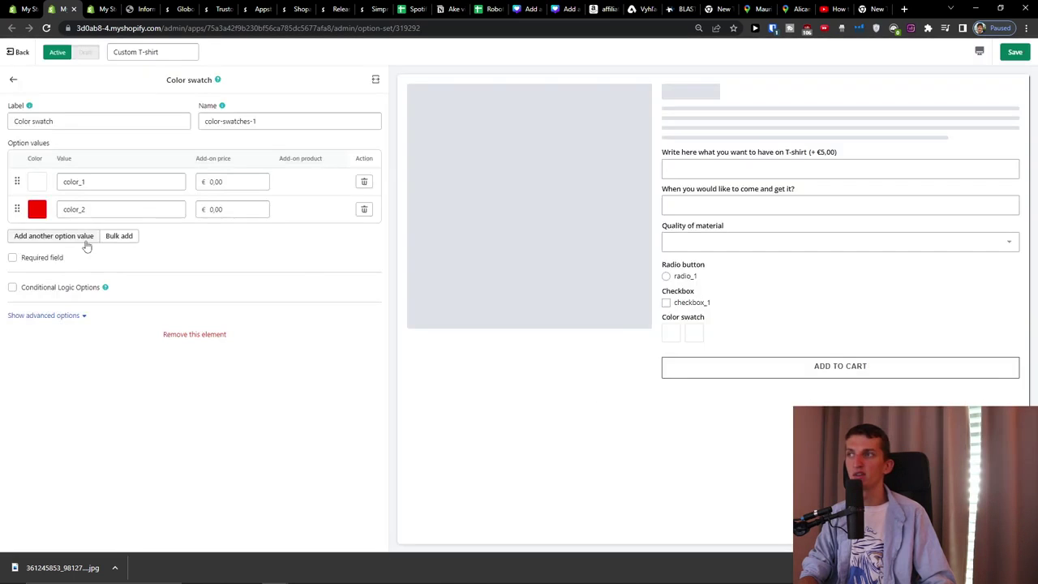
# - Add a third swatch value, color_3, set to near-black
pyautogui.click(46, 236)
pyautogui.click(41, 238)
pyautogui.moveTo(510, 315)
pyautogui.mouseDown()
pyautogui.moveTo(524, 336)
pyautogui.moveTo(503, 319)
pyautogui.mouseUp()
pyautogui.click(657, 422)
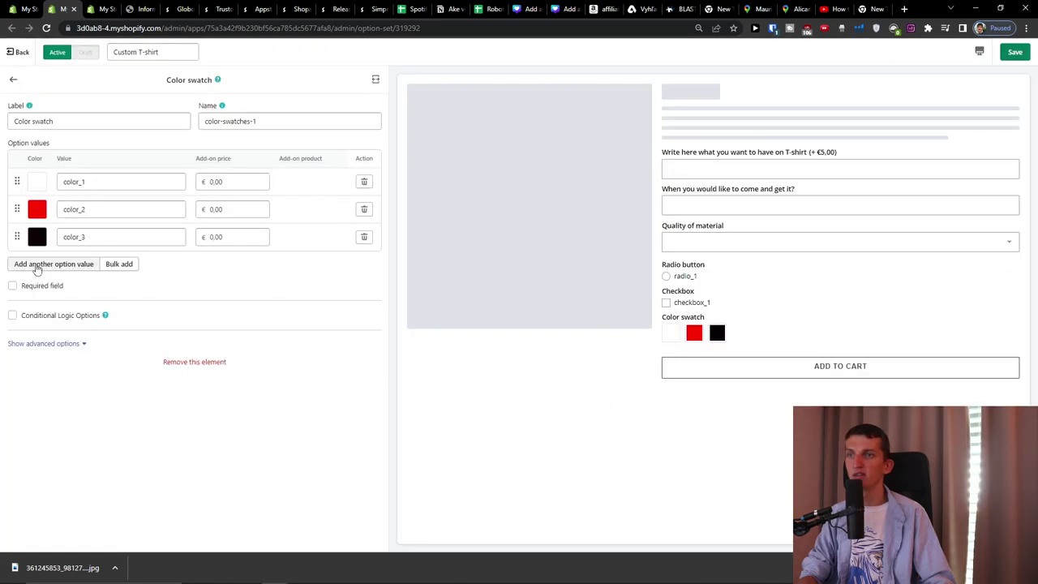
# - Add color_4 in bright blue and bring up color_1's add-on price settings
pyautogui.click(41, 266)
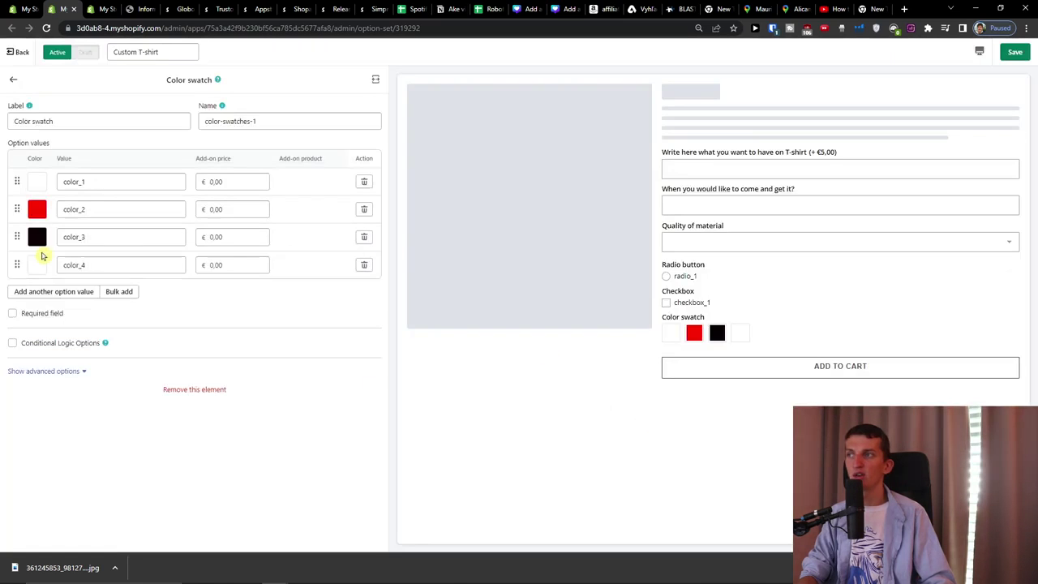
pyautogui.click(41, 258)
pyautogui.click(457, 326)
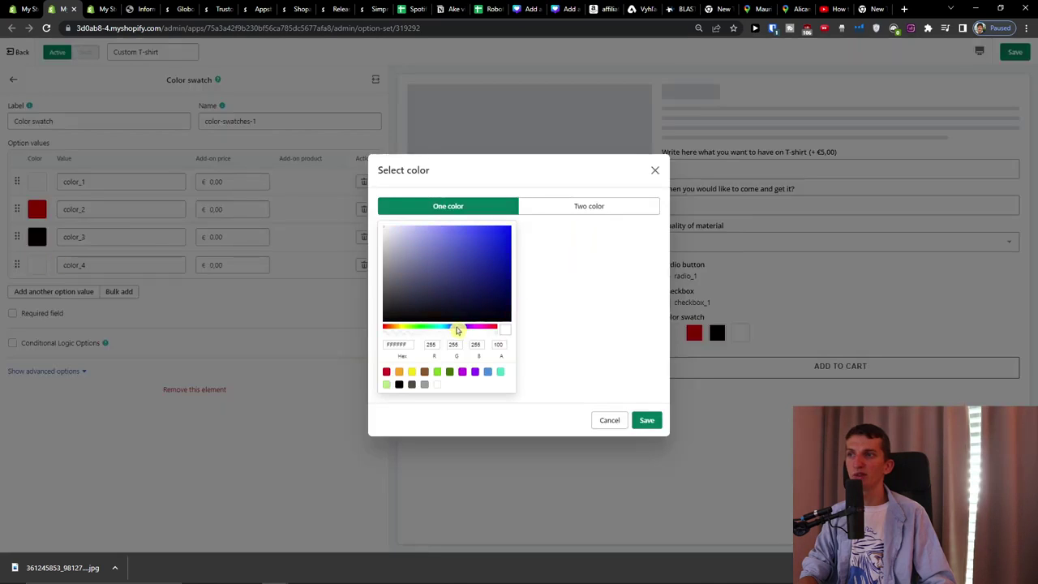
pyautogui.click(509, 231)
pyautogui.click(645, 420)
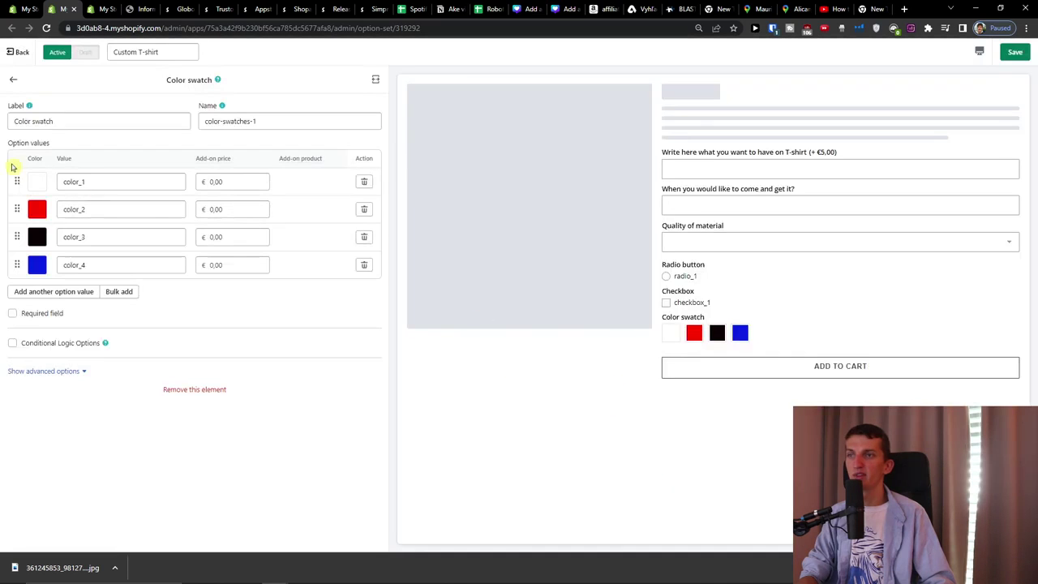
pyautogui.click(221, 182)
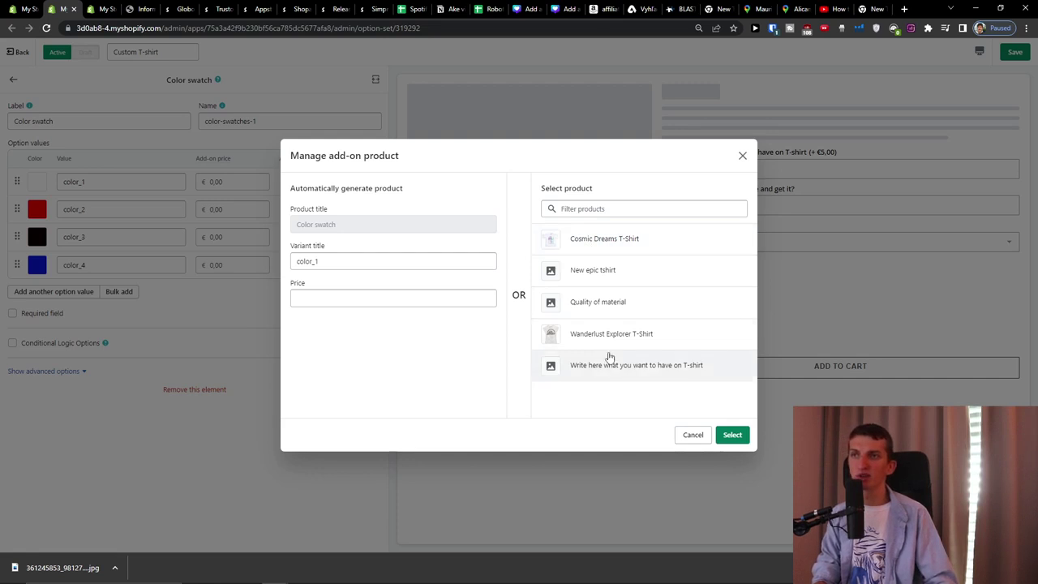
# - Give color_1 a €3 add-on price and color_2 a €2 add-on price
pyautogui.click(696, 435)
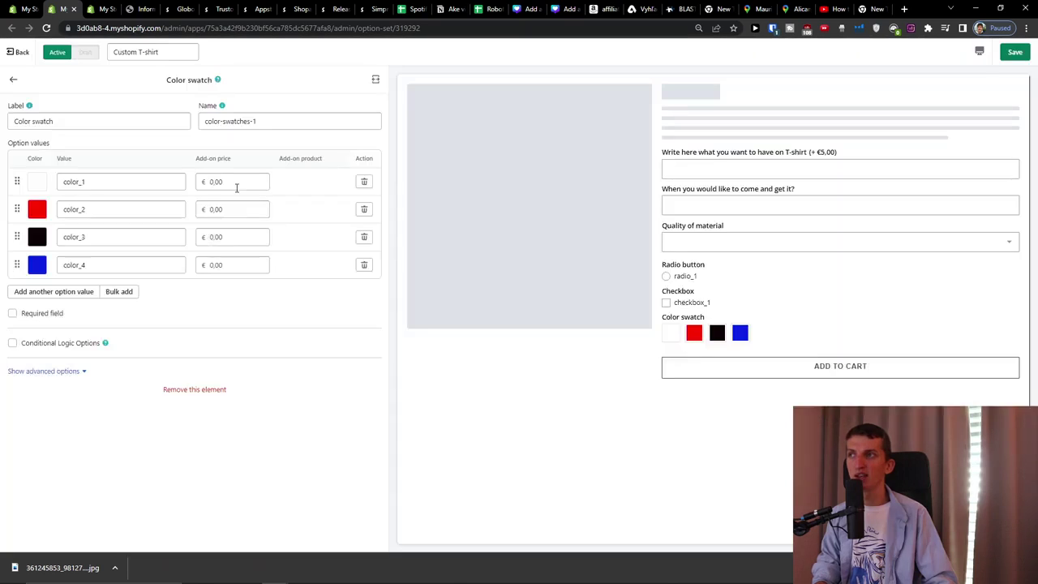
pyautogui.click(237, 186)
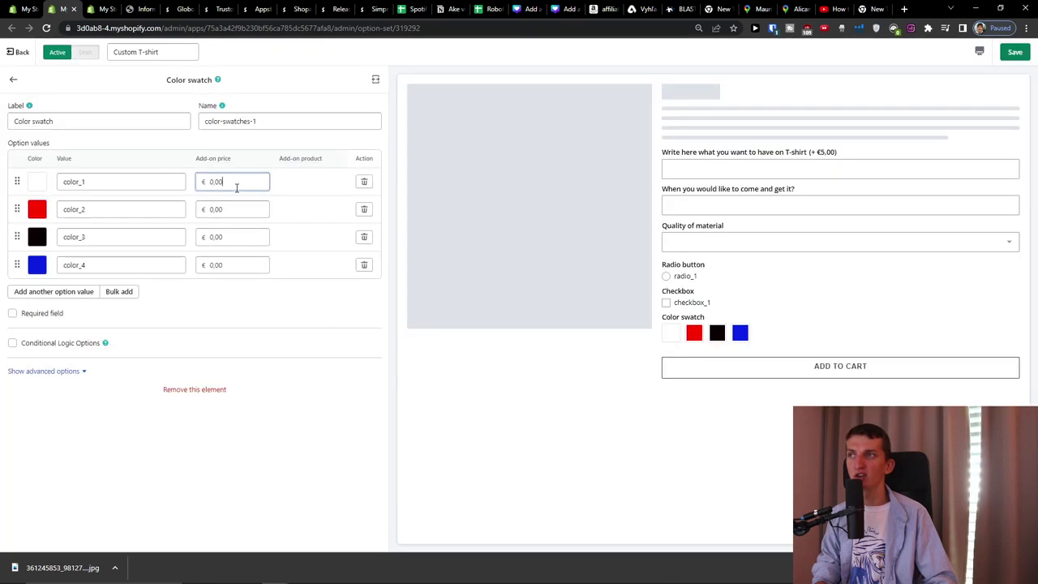
pyautogui.click(436, 294)
pyautogui.click(436, 262)
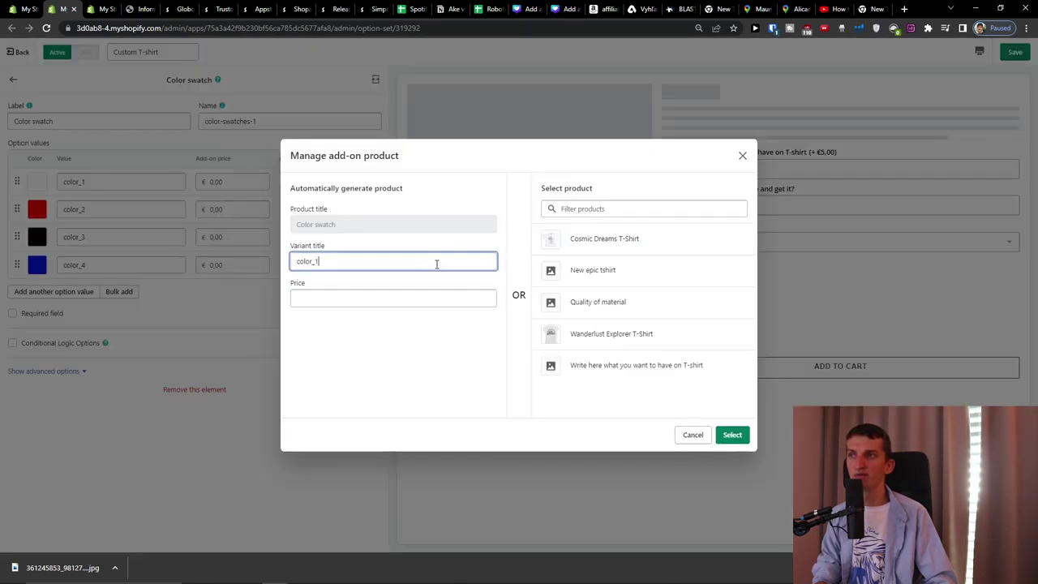
pyautogui.click(444, 301)
pyautogui.write('3')
pyautogui.click(732, 435)
pyautogui.click(235, 214)
pyautogui.click(413, 300)
pyautogui.click(732, 435)
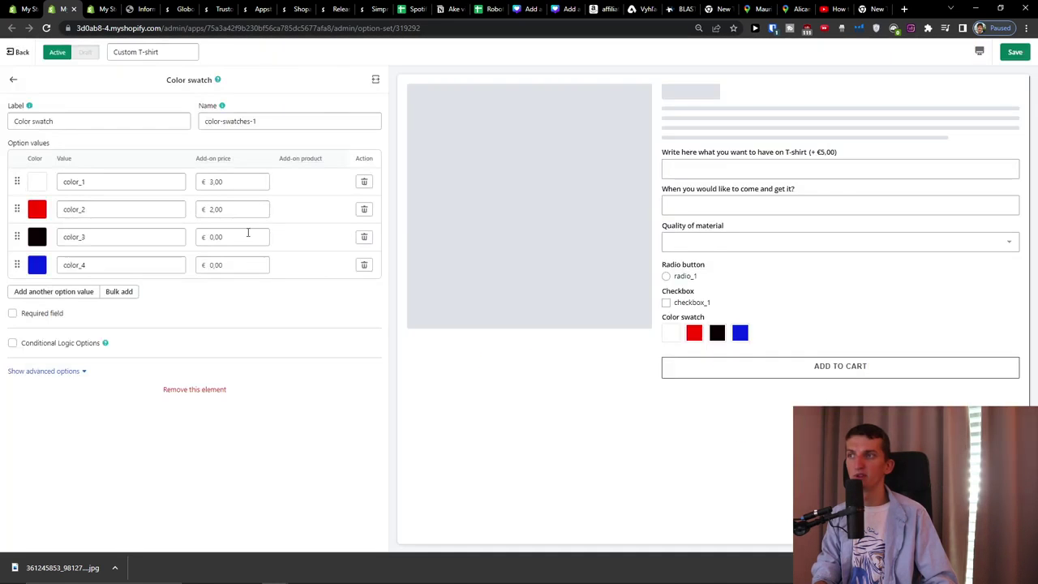
# - Price color_3 at €1 and color_4 at €2, save, and enable conditional logic
pyautogui.click(243, 235)
pyautogui.click(397, 294)
pyautogui.write('1')
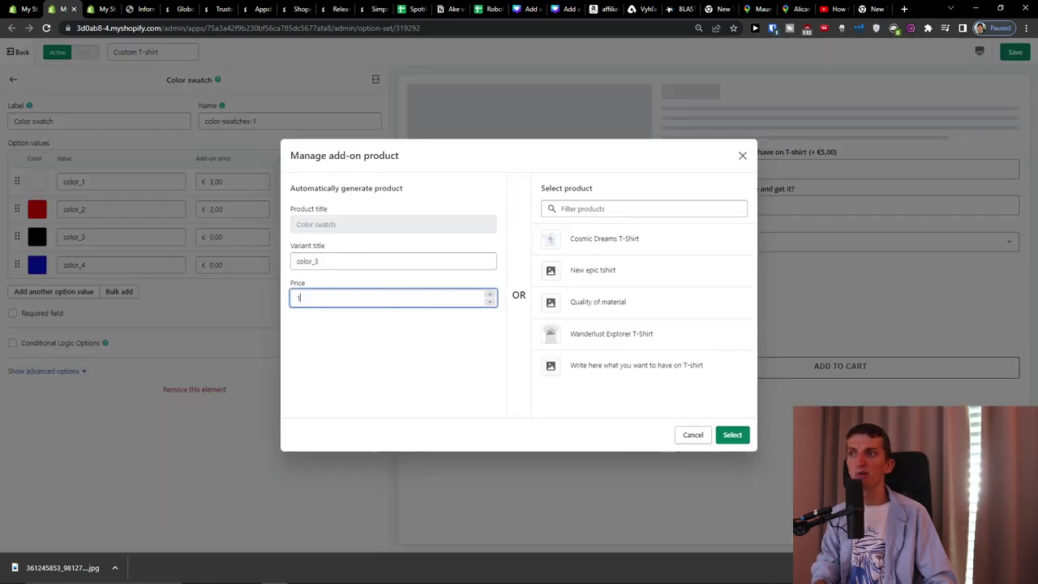
pyautogui.click(729, 435)
pyautogui.click(228, 266)
pyautogui.click(398, 298)
pyautogui.write('2')
pyautogui.click(732, 434)
pyautogui.click(1015, 54)
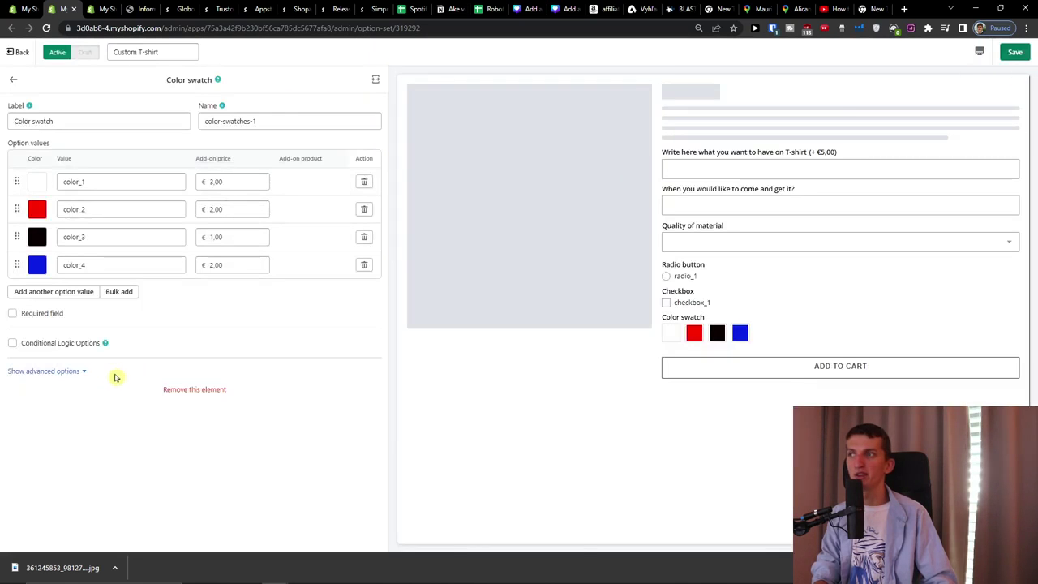
pyautogui.click(12, 344)
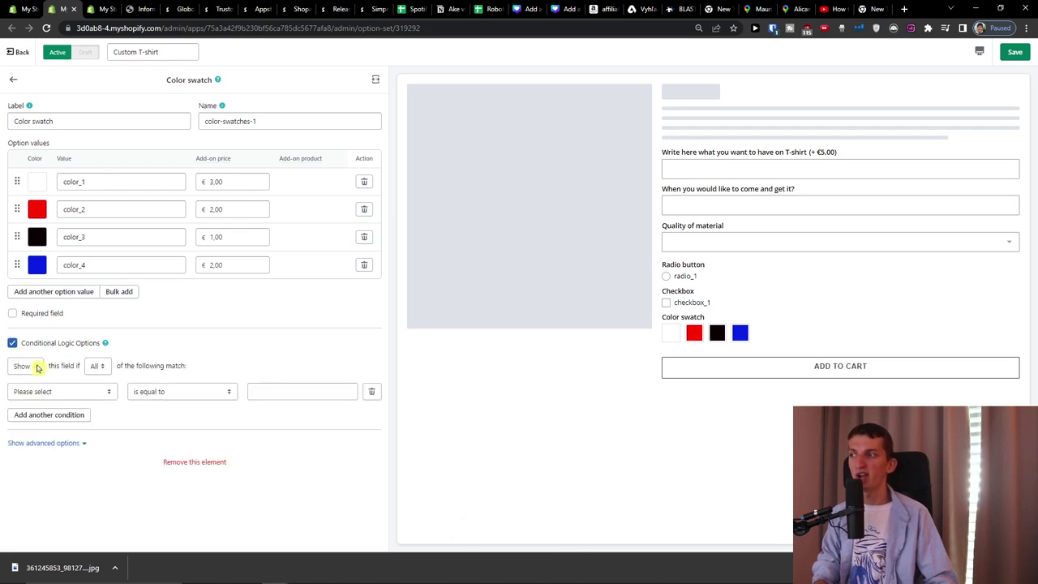
# - Add a Heading element followed by a Divider to the option set
pyautogui.click(14, 81)
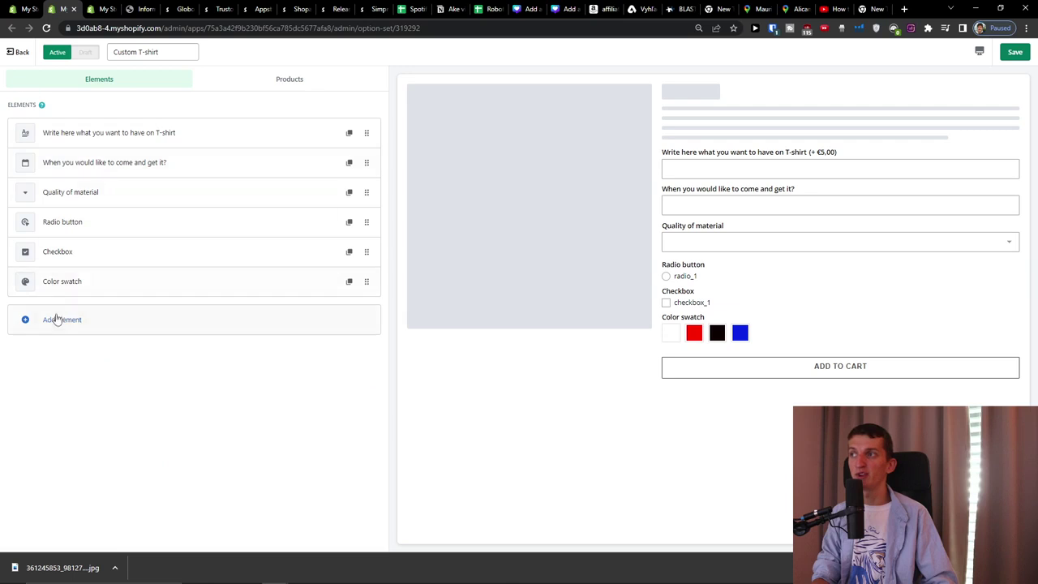
pyautogui.click(58, 319)
pyautogui.scroll(-3, 102, 315)
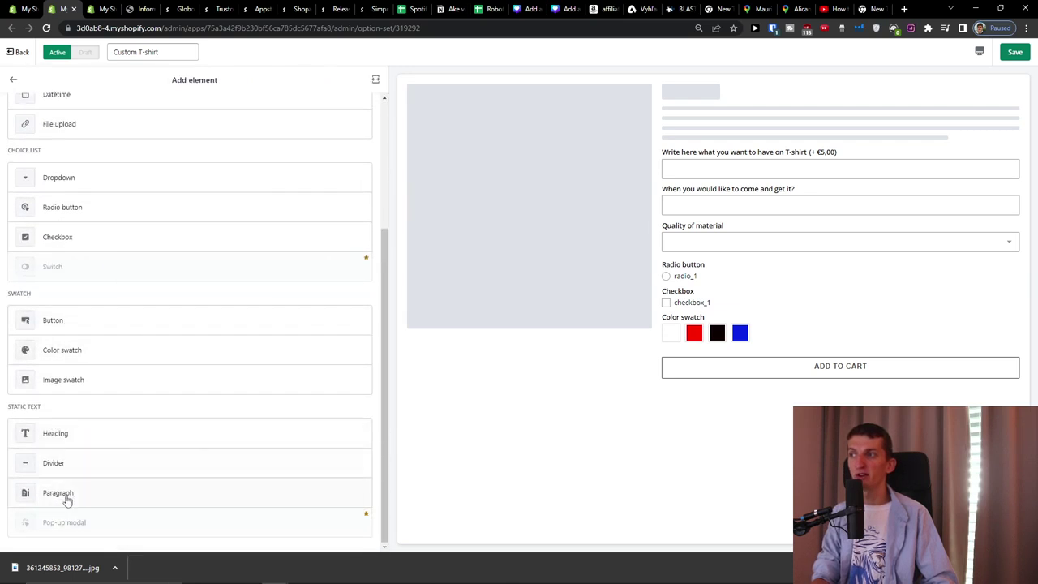
pyautogui.click(55, 437)
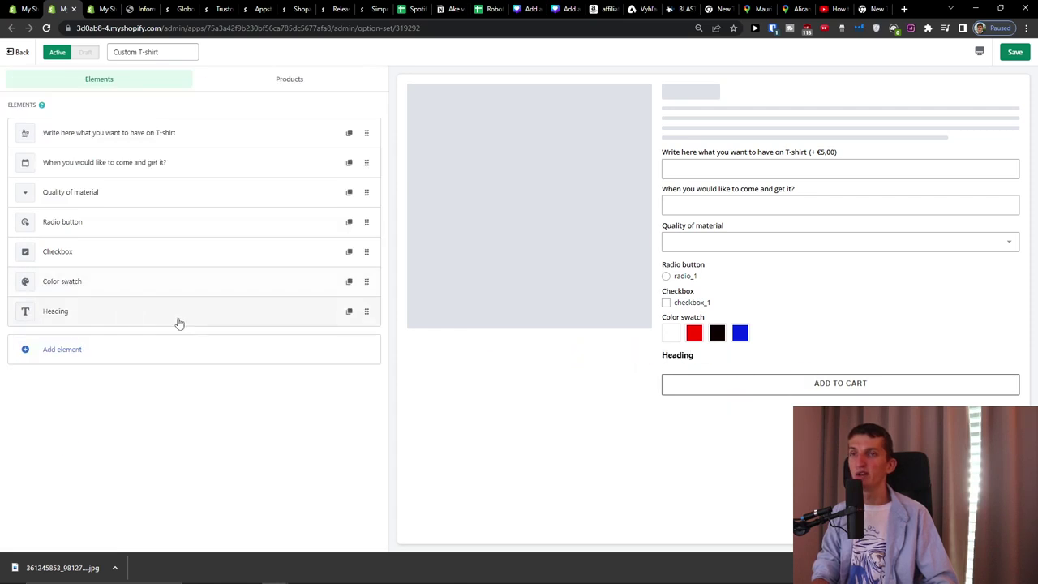
pyautogui.click(100, 352)
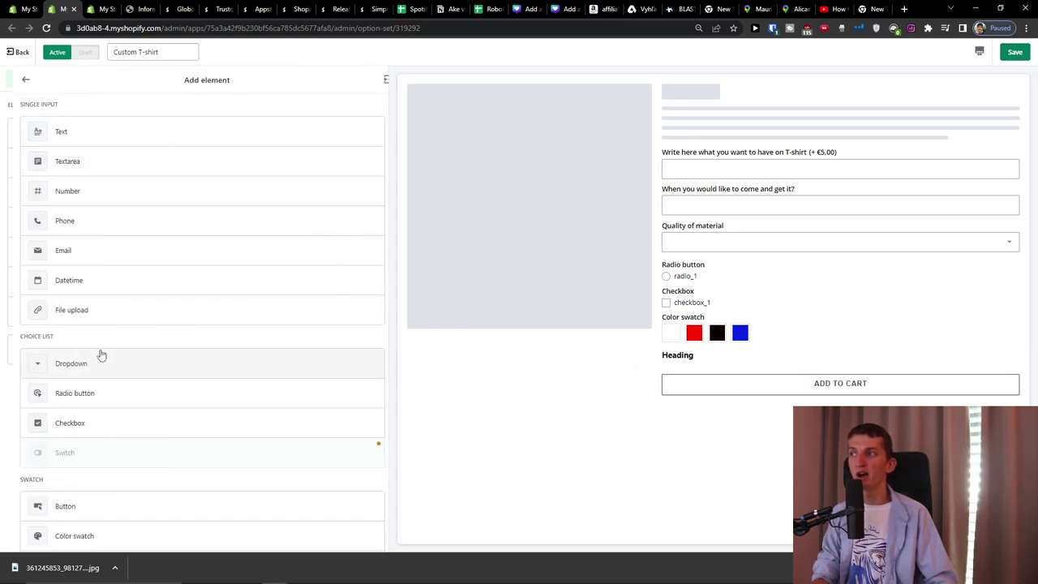
pyautogui.scroll(-3, 106, 349)
pyautogui.click(92, 467)
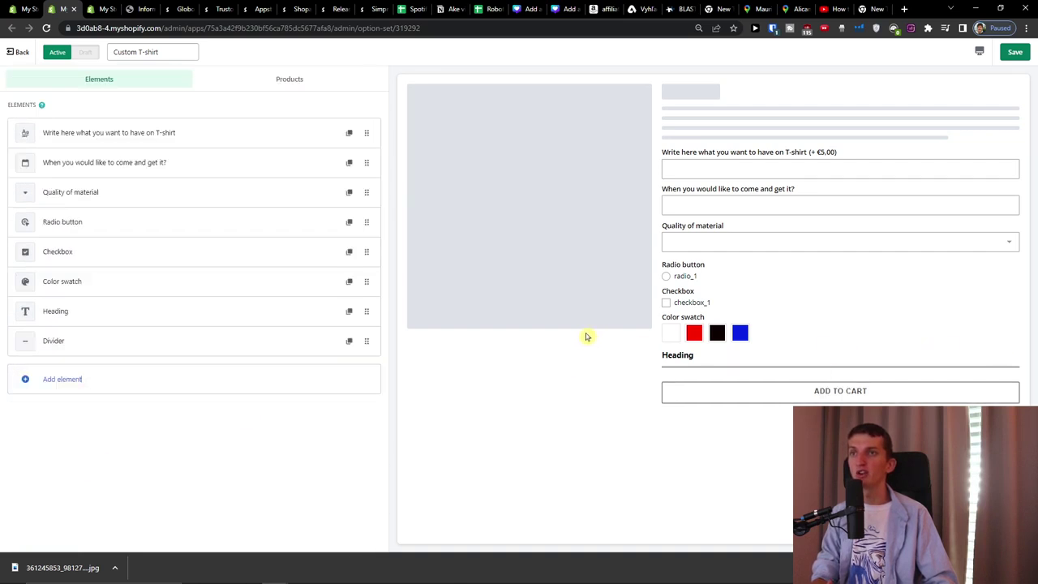
# - Save the option set changes and return to its element list
pyautogui.click(70, 378)
pyautogui.scroll(-4, 196, 360)
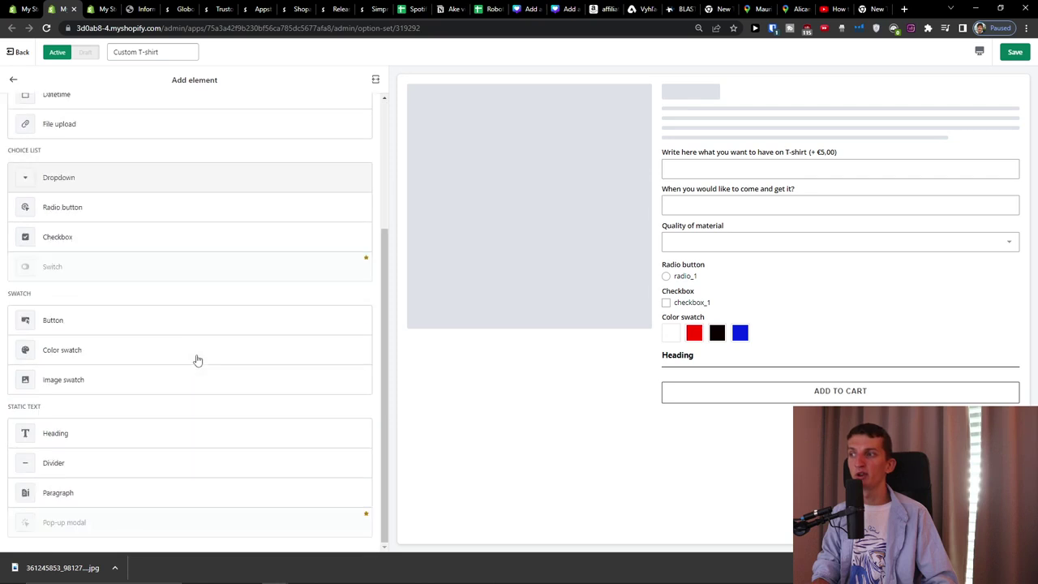
pyautogui.scroll(4, 197, 360)
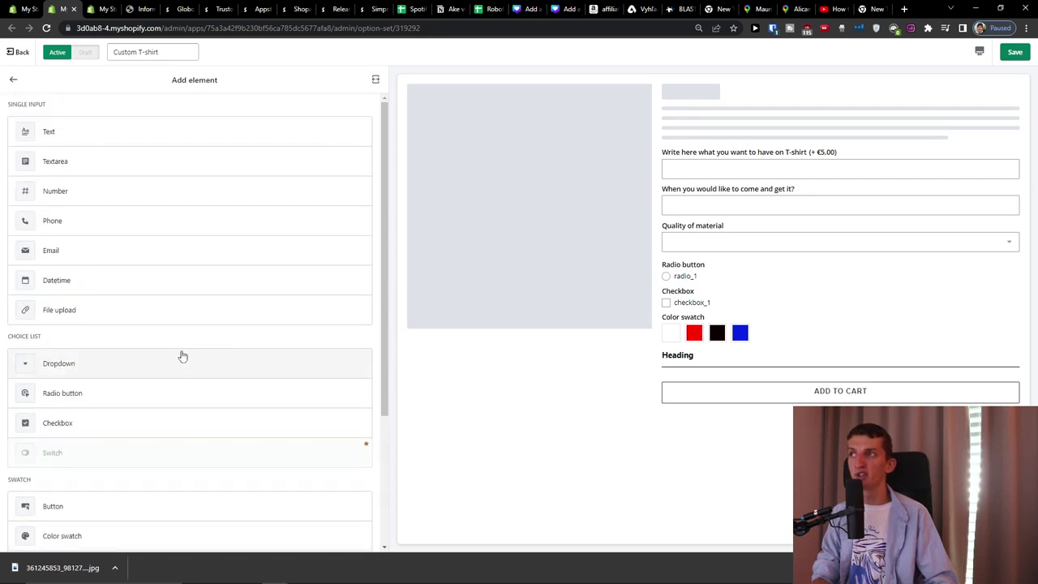
pyautogui.click(1014, 52)
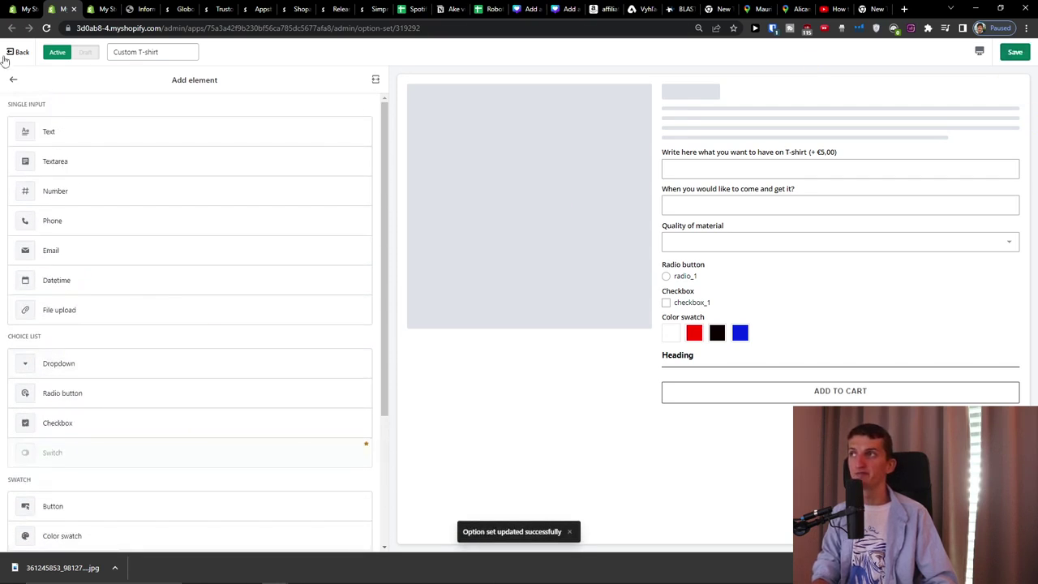
pyautogui.click(12, 81)
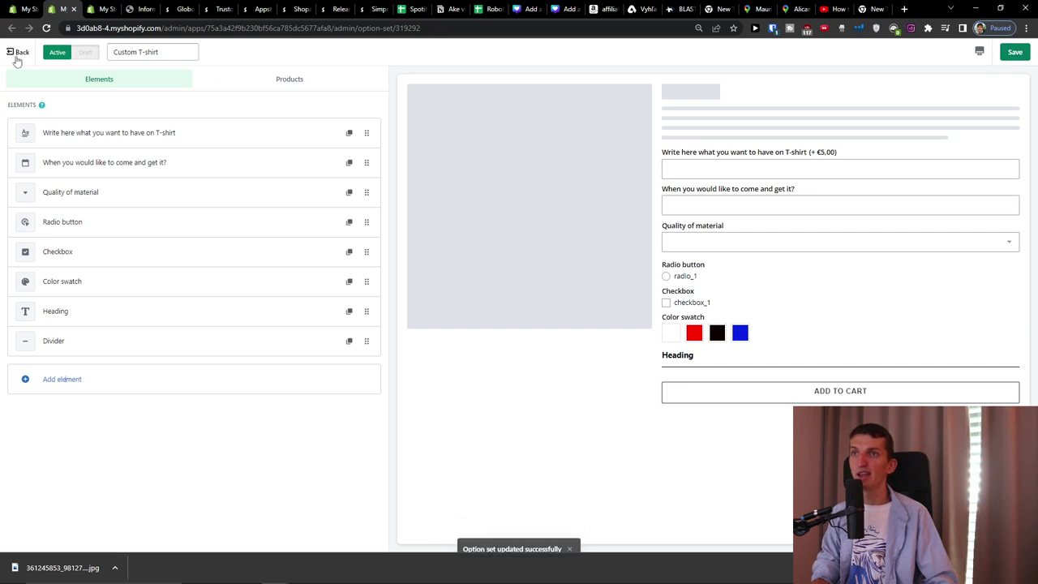
pyautogui.click(135, 8)
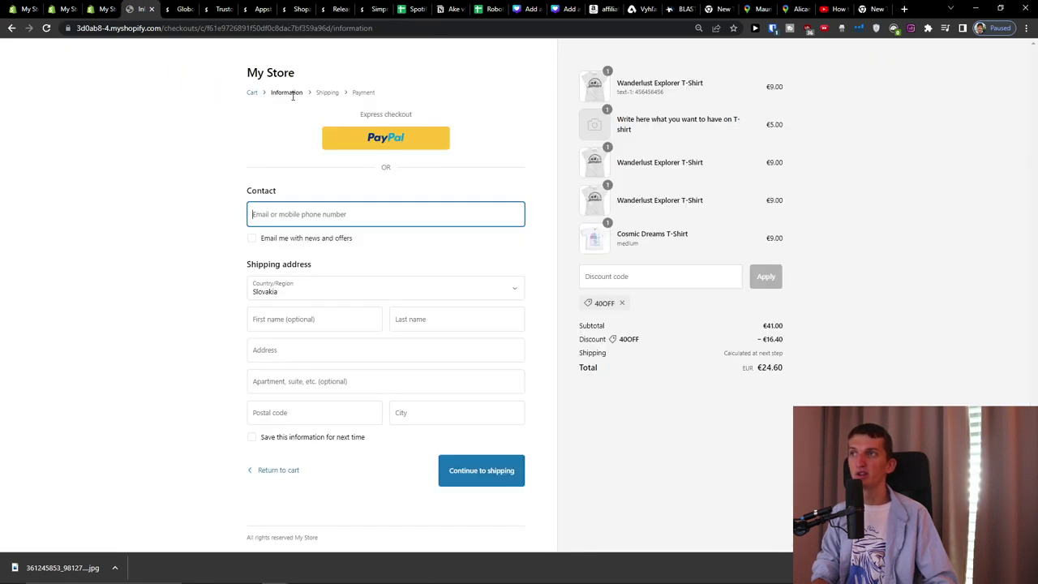
# - Remove all four items from the store cart
pyautogui.click(252, 92)
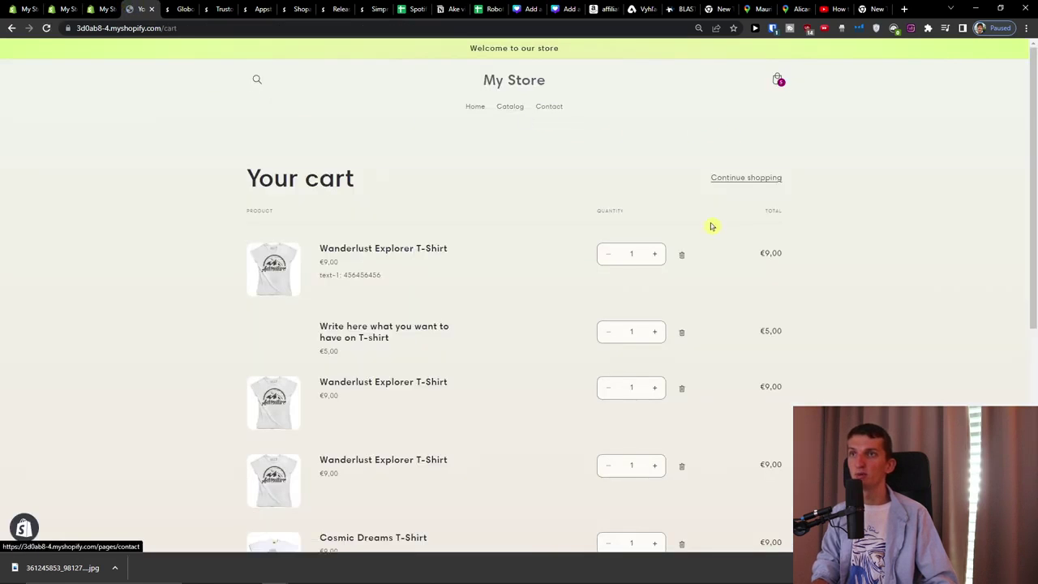
pyautogui.click(682, 256)
pyautogui.click(683, 259)
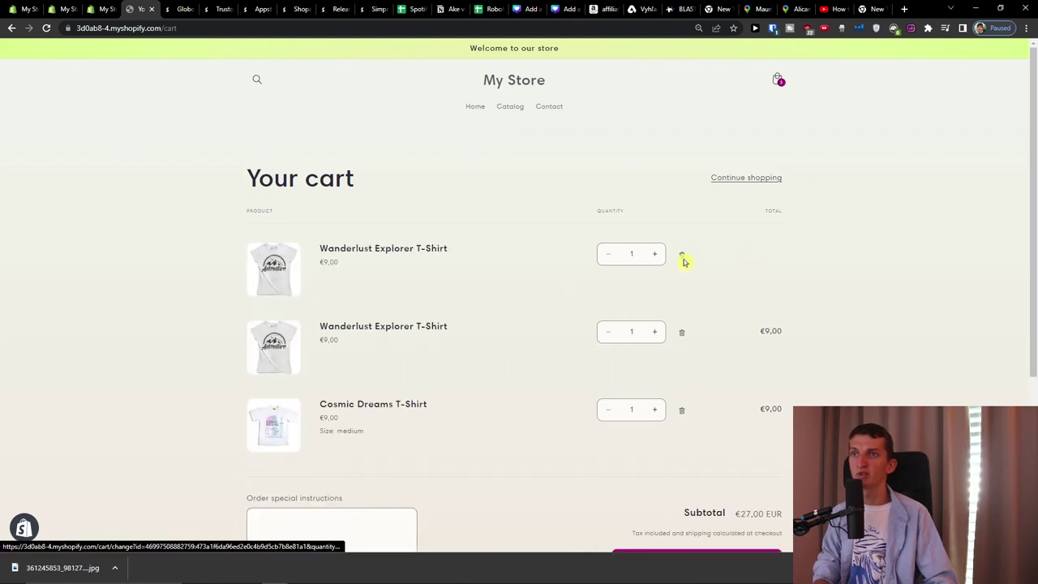
pyautogui.click(683, 260)
pyautogui.click(682, 259)
pyautogui.click(682, 259)
# - Open the Wanderlust Explorer T-Shirt product page from the catalog
pyautogui.click(529, 118)
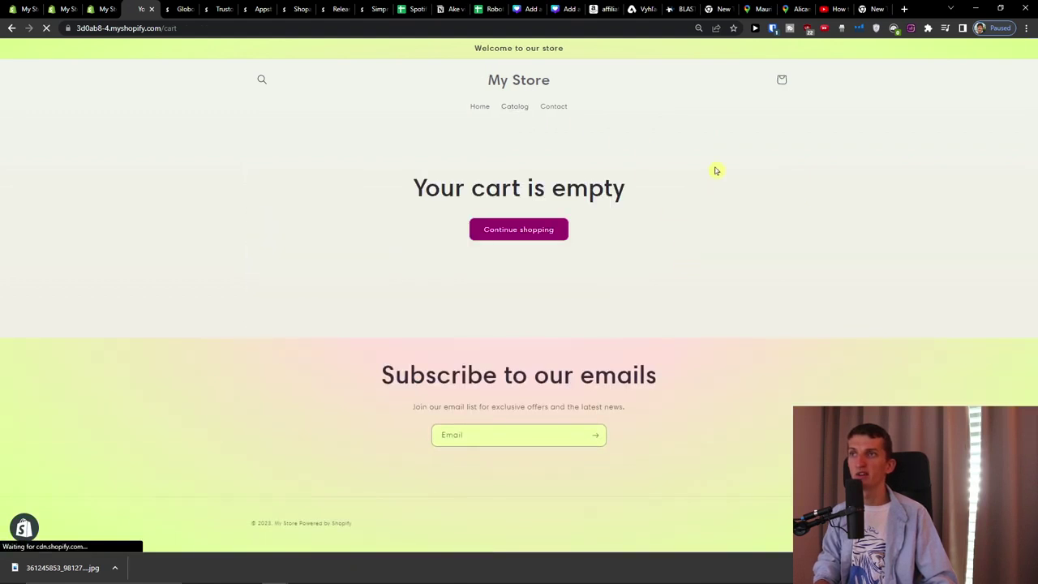
pyautogui.scroll(-2, 328, 327)
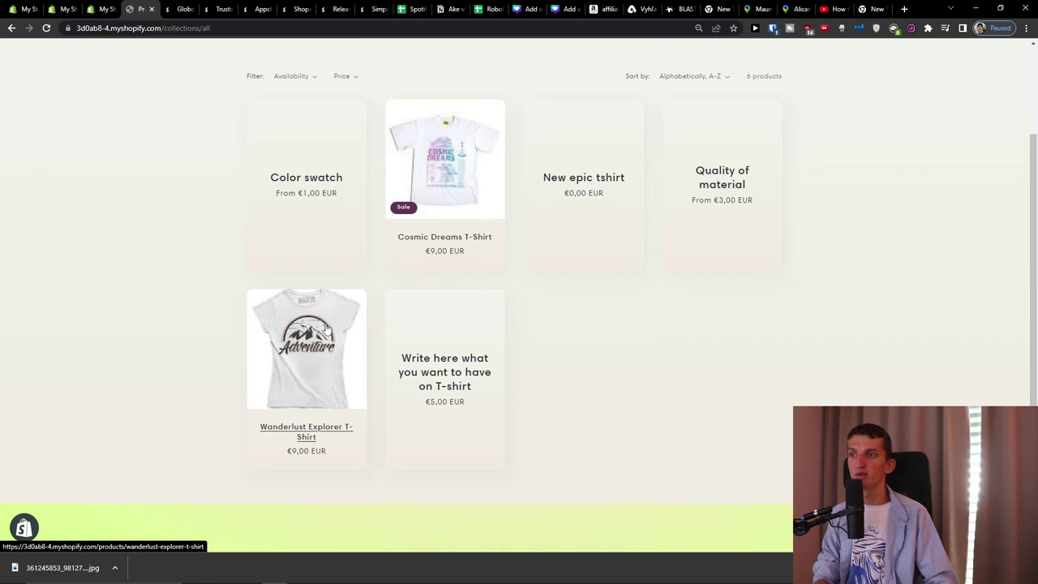
pyautogui.click(327, 327)
pyautogui.scroll(-2, 809, 299)
# - Enter print text 'No', pickup date 18 July, and Option 1 SUPER QUALITY material
pyautogui.click(621, 192)
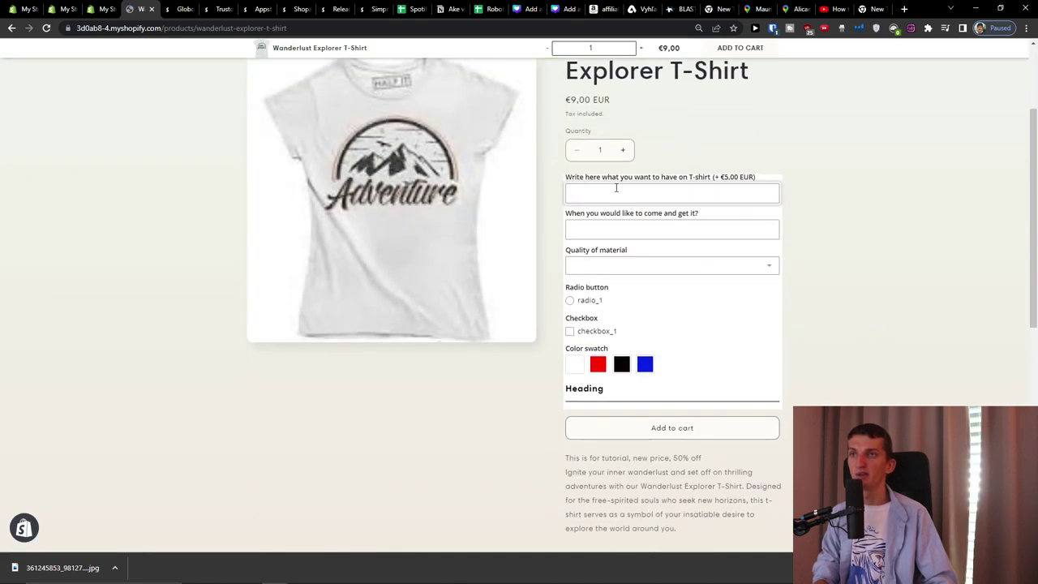
pyautogui.write('Nothing')
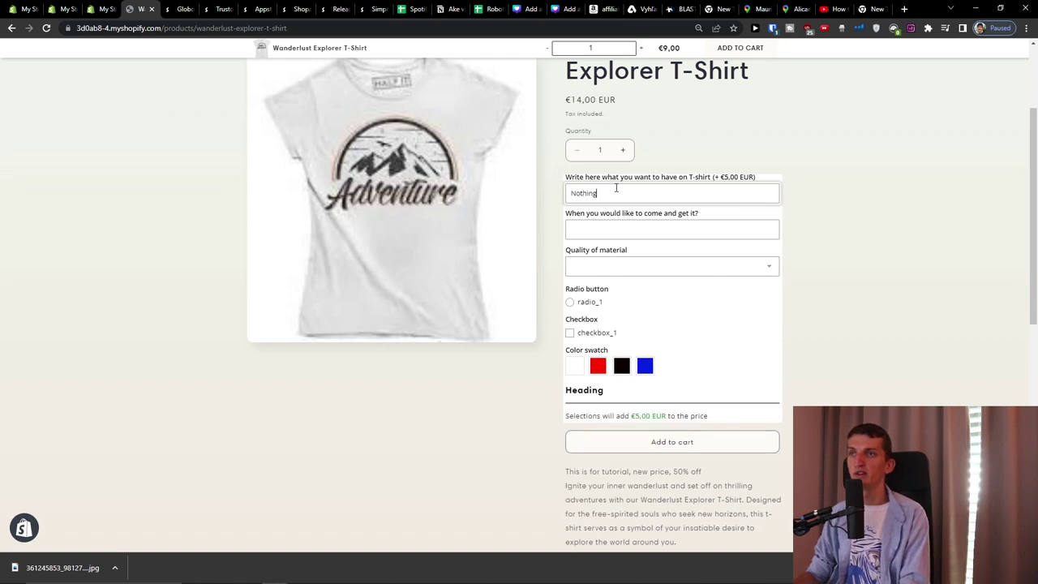
pyautogui.press('Tab')
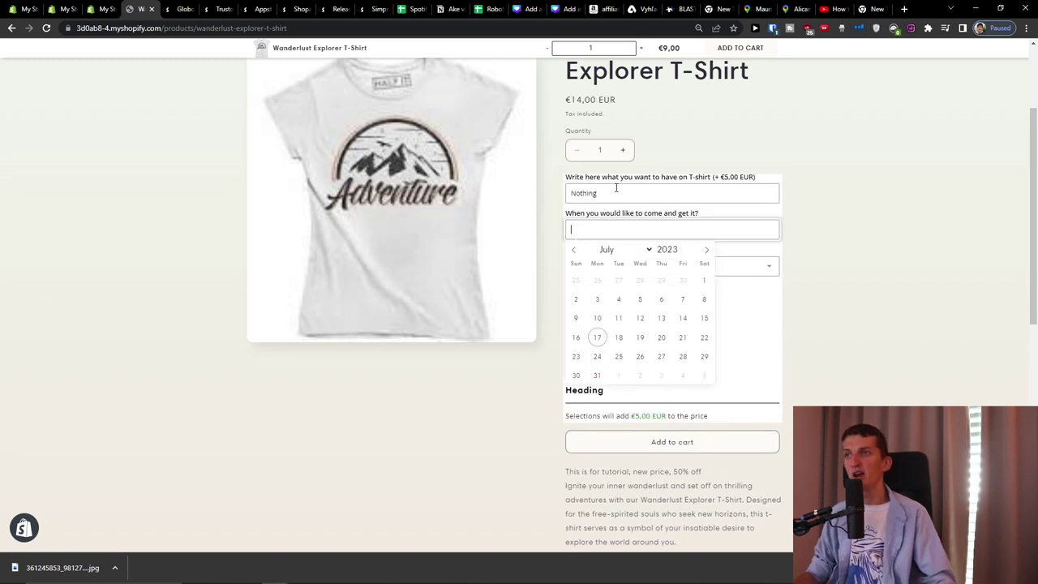
pyautogui.click(619, 338)
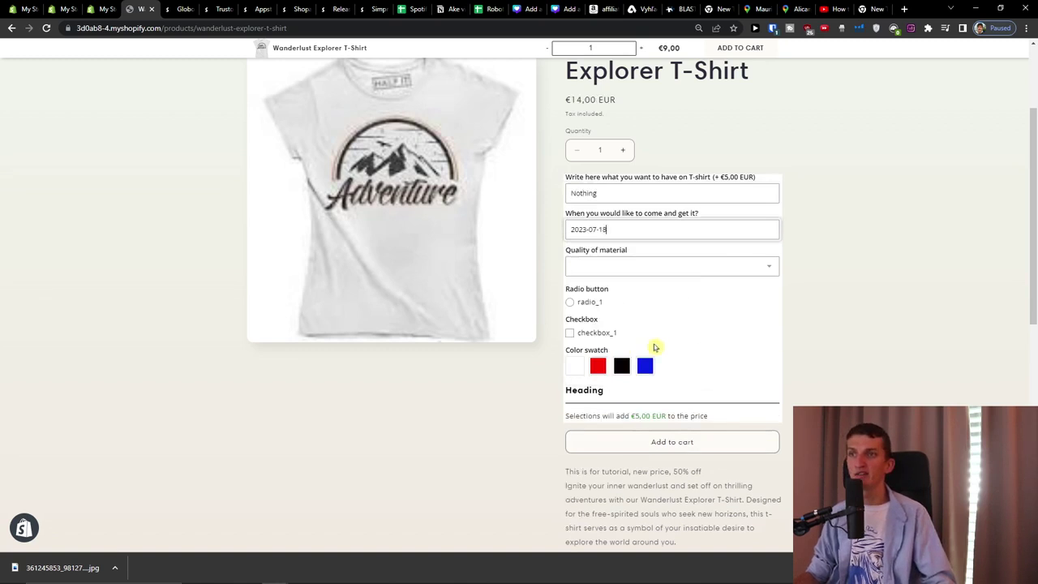
pyautogui.click(630, 267)
pyautogui.click(695, 292)
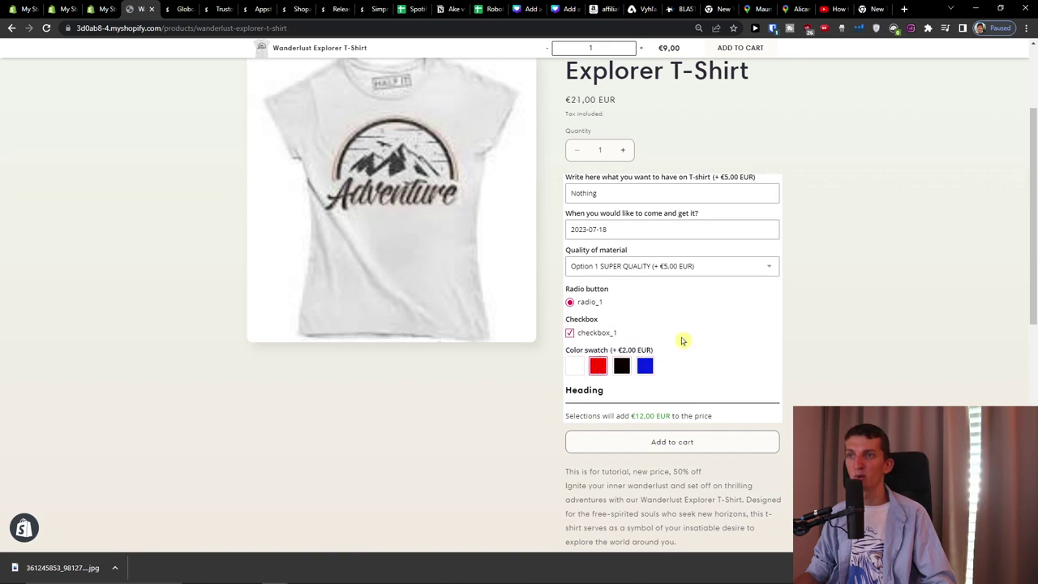
# - Add the customised T-shirt to the cart, then go back from checkout
pyautogui.scroll(-1, 682, 349)
pyautogui.click(674, 369)
pyautogui.scroll(-2, 672, 320)
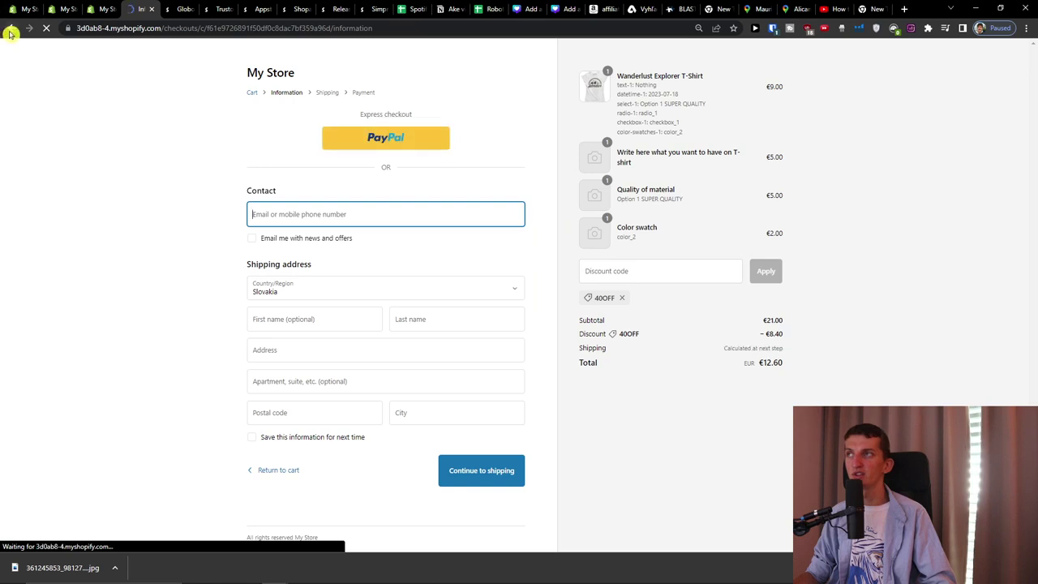
pyautogui.click(11, 29)
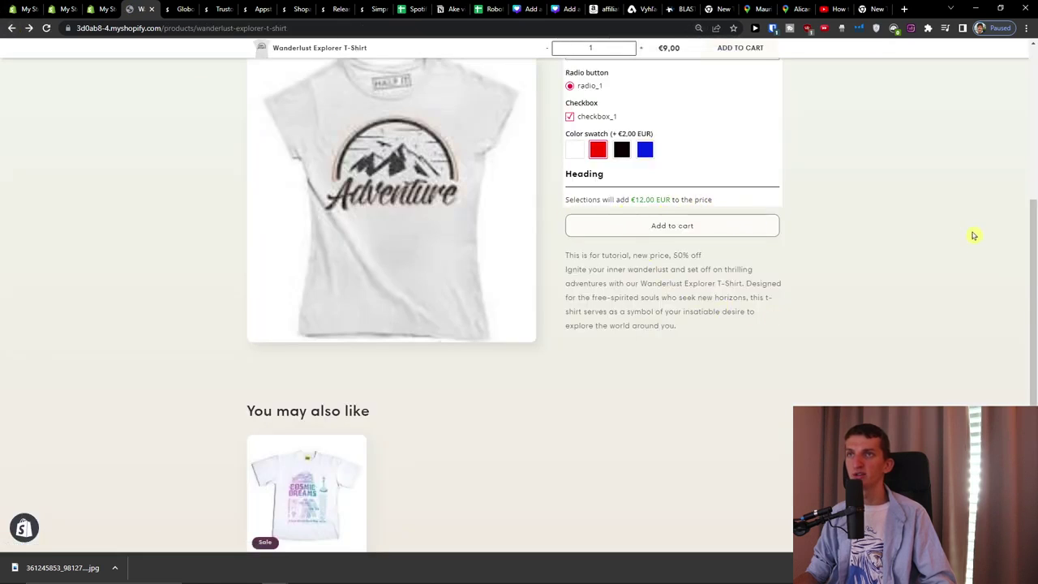
# - Reload the T-shirt product page and open the cart
pyautogui.click(47, 27)
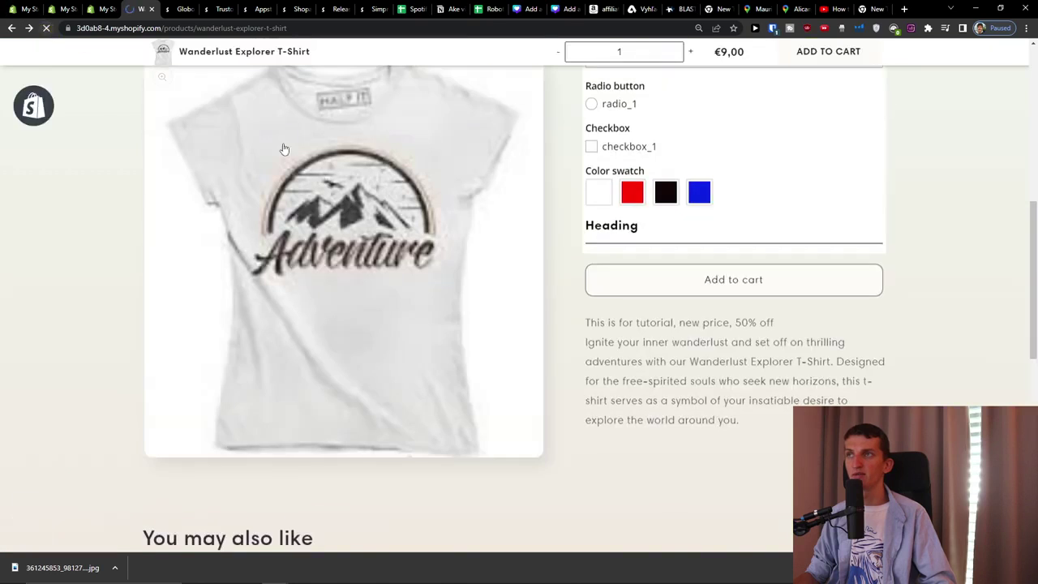
pyautogui.scroll(5, 482, 256)
pyautogui.click(881, 97)
# - Review the cart's T-shirt options and its €5.00, €5.00 and €2.00 charges
pyautogui.scroll(-2, 519, 203)
pyautogui.moveTo(229, 227); pyautogui.dragTo(429, 318)
pyautogui.click(429, 318)
pyautogui.scroll(-2, 456, 278)
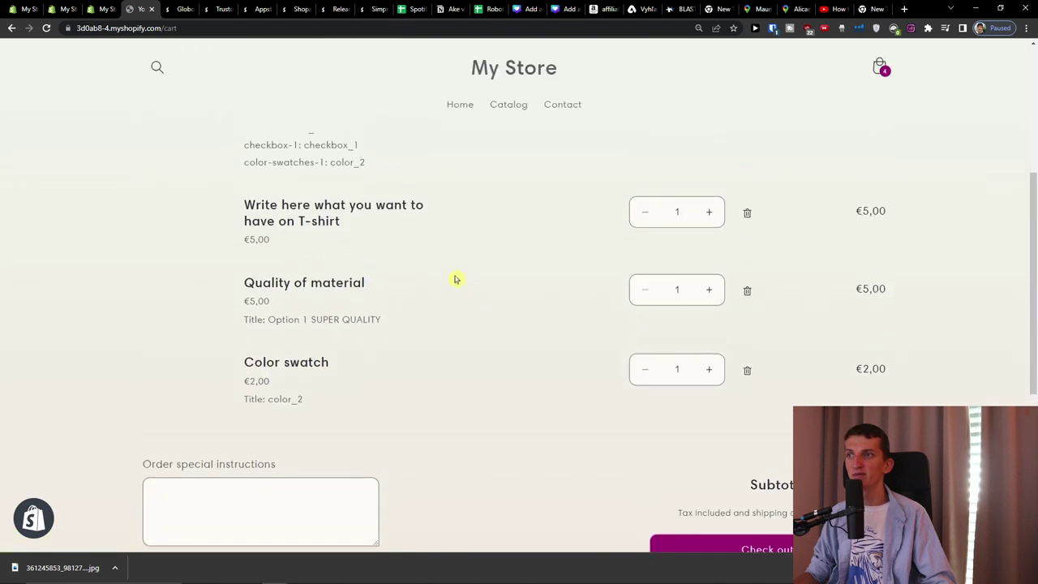
pyautogui.scroll(3, 457, 278)
pyautogui.scroll(-3, 456, 278)
pyautogui.scroll(2, 456, 278)
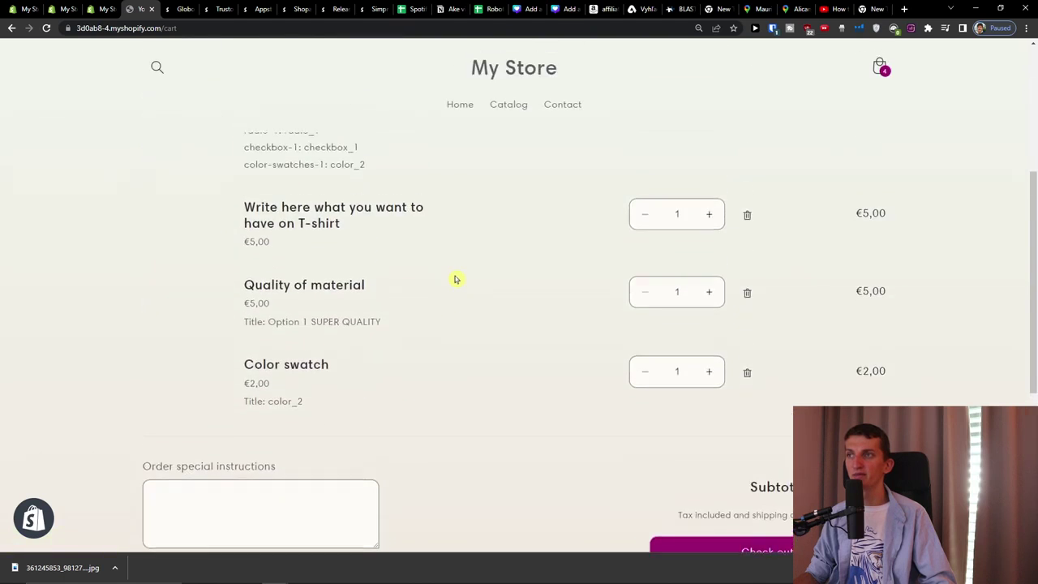
pyautogui.scroll(-1, 343, 256)
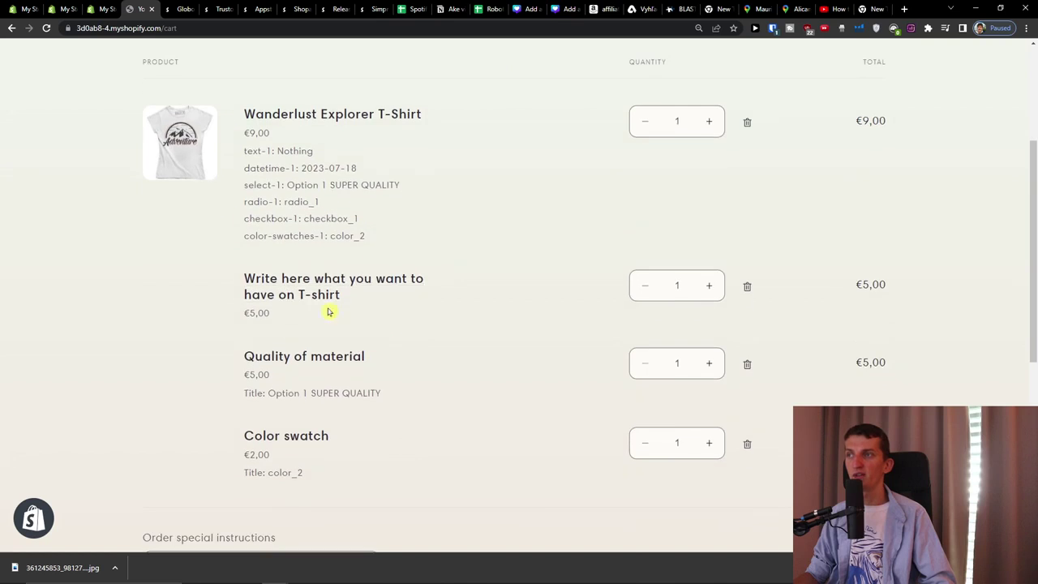
pyautogui.scroll(-1, 314, 322)
pyautogui.click(56, 8)
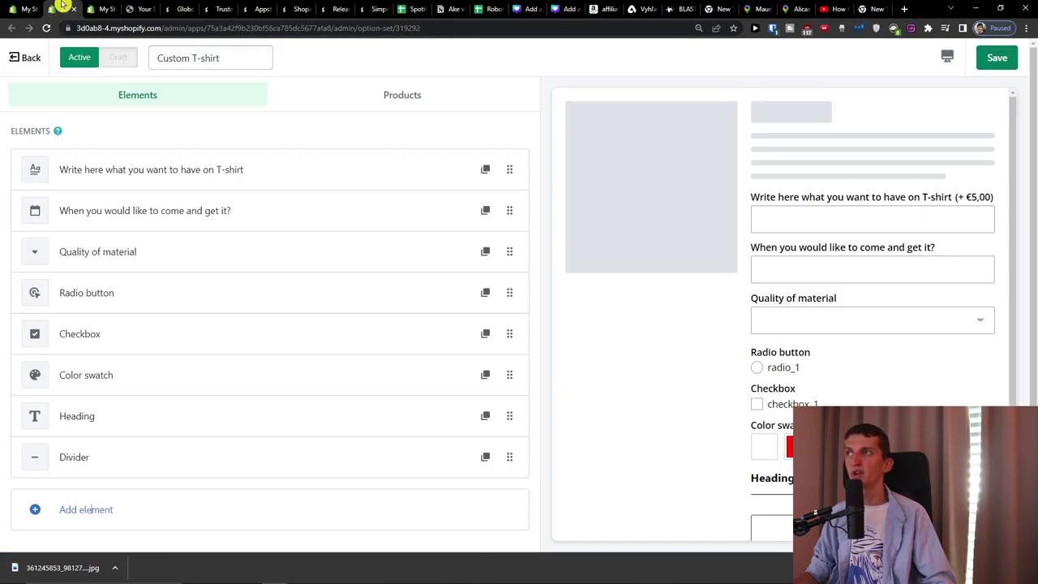
# - Return to the eight-element Custom T-shirt set and scroll through the Add element catalogue
pyautogui.click(37, 7)
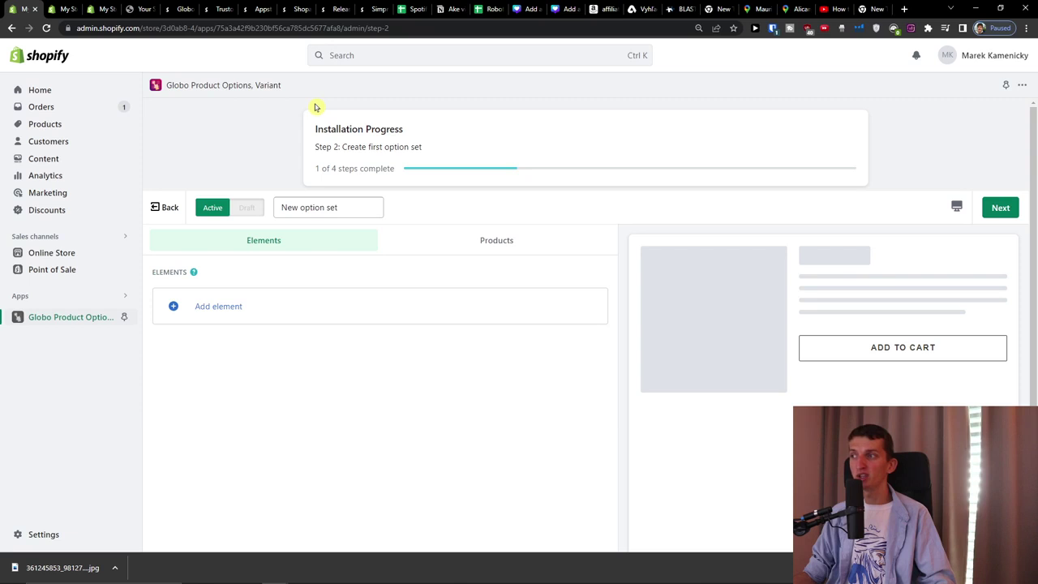
pyautogui.click(74, 8)
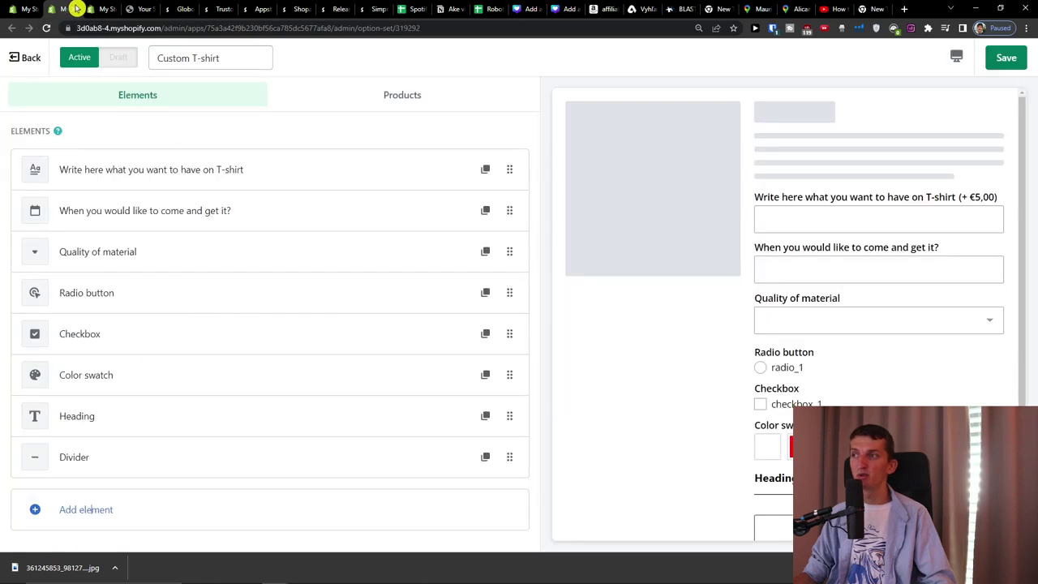
pyautogui.click(165, 501)
pyautogui.scroll(-1, 166, 430)
pyautogui.scroll(-3, 172, 415)
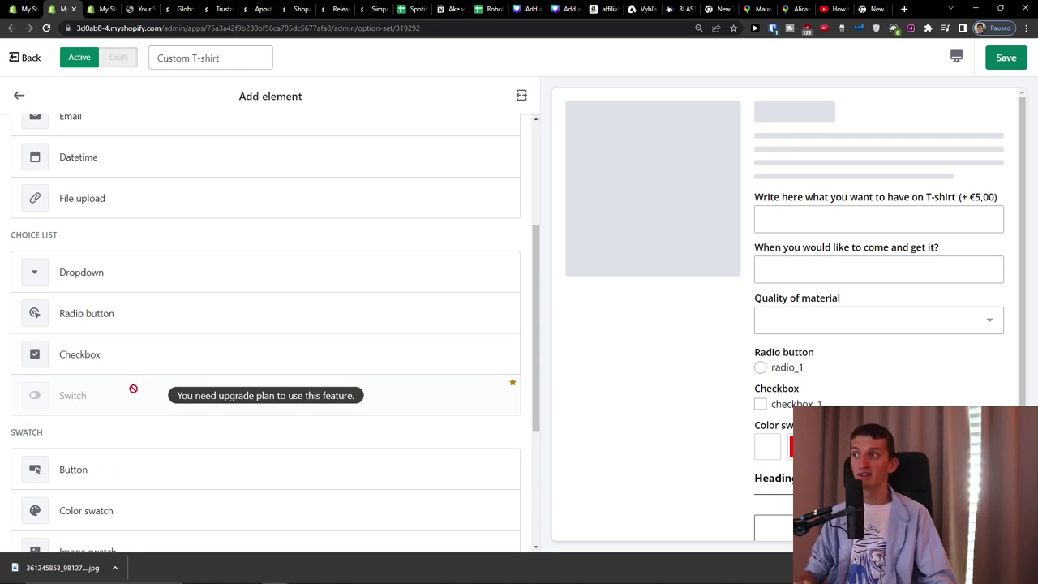
pyautogui.scroll(-3, 130, 386)
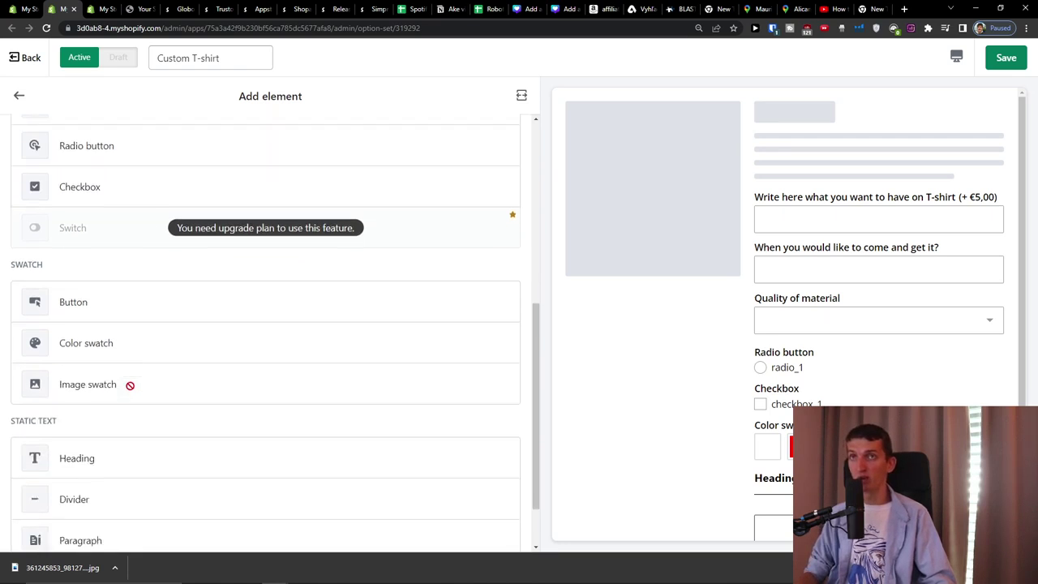
pyautogui.scroll(5, 246, 419)
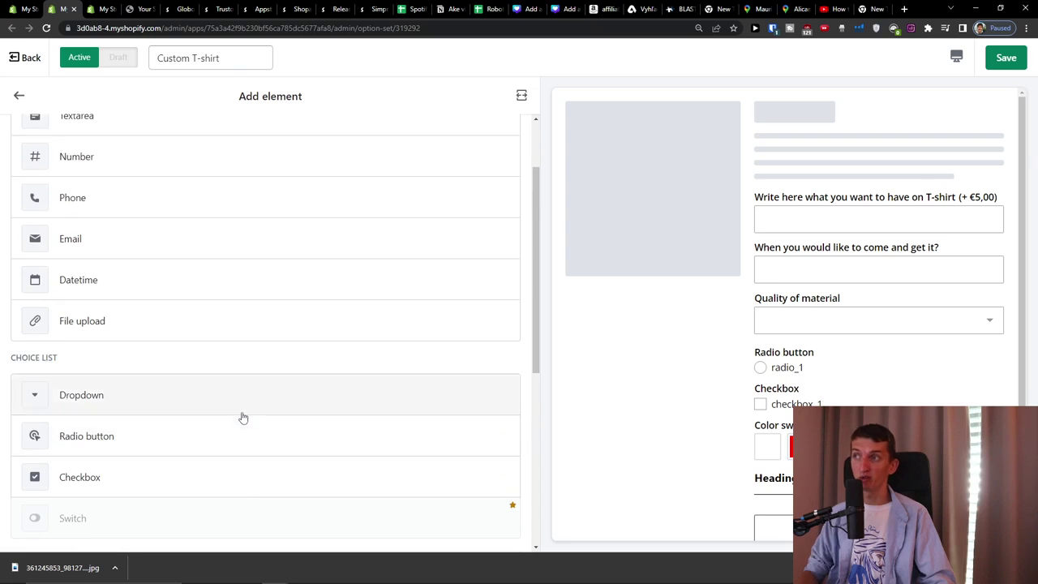
pyautogui.scroll(1, 241, 415)
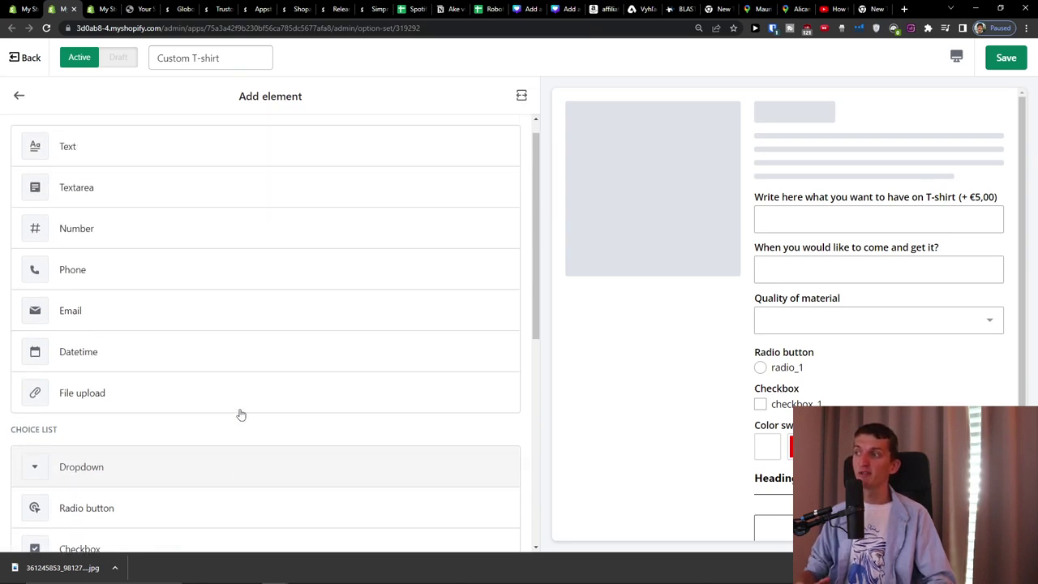